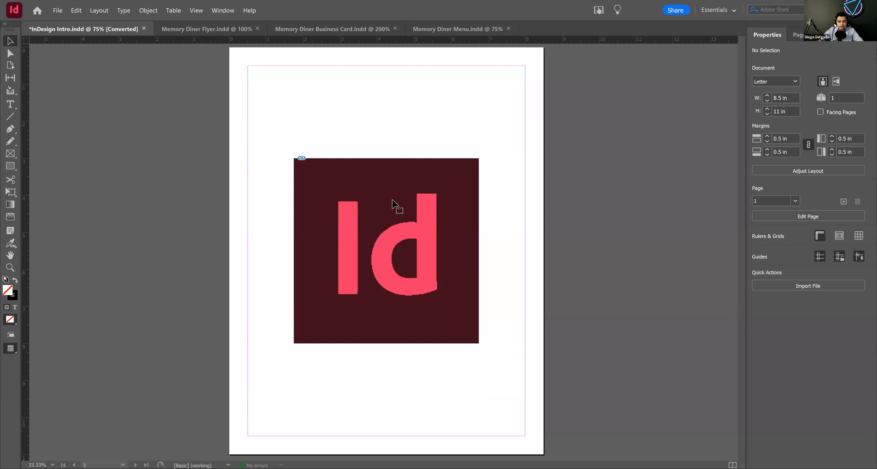
Step: Move the logo image straight up the page to X 1.75 in, Y 0.75 in
{"action": "left_click", "coordinate": [387, 251]}
{"action": "left_click_drag", "start_coordinate": [389, 133], "coordinate": [388, 121]}
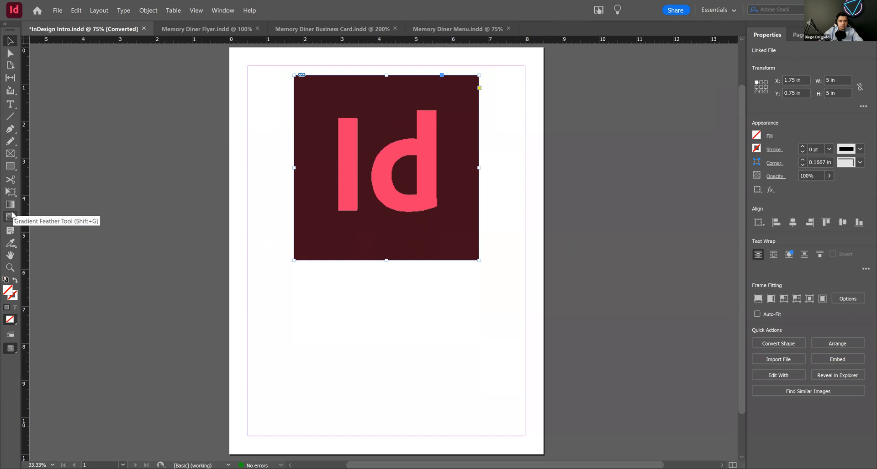
Step: Draw a square about 3.62 in on each side in the empty area below the logo
{"action": "left_click", "coordinate": [11, 166]}
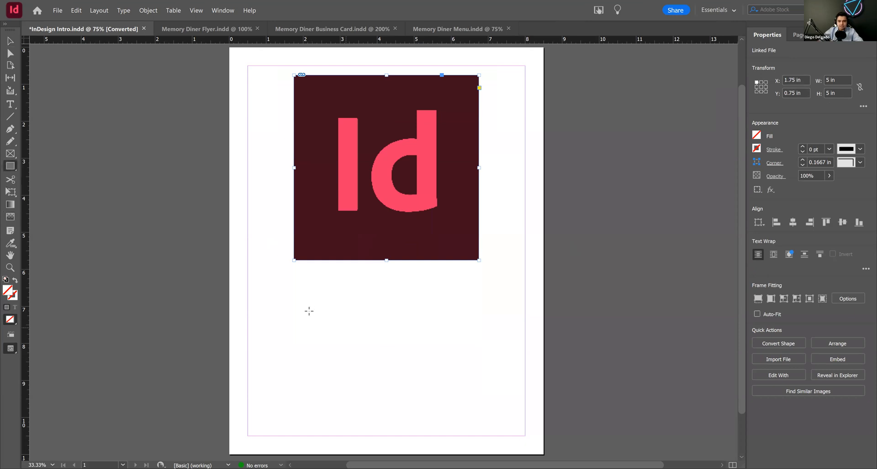
{"action": "left_click_drag", "start_coordinate": [301, 298], "coordinate": [471, 434]}
{"action": "key", "text": "v"}
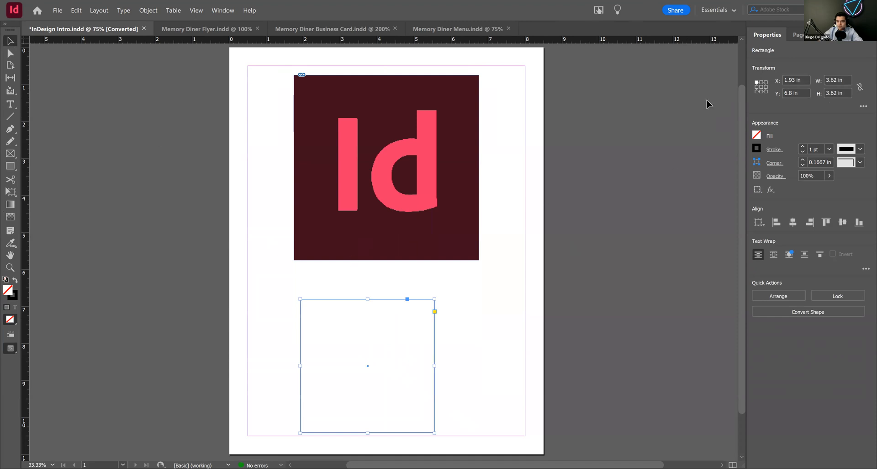
Step: Center the square beneath the logo at about X 2.44 in, Y 6.04 in and fill it with the cyan C=100 M=0 Y=0 K=0 swatch
{"action": "left_click", "coordinate": [758, 137]}
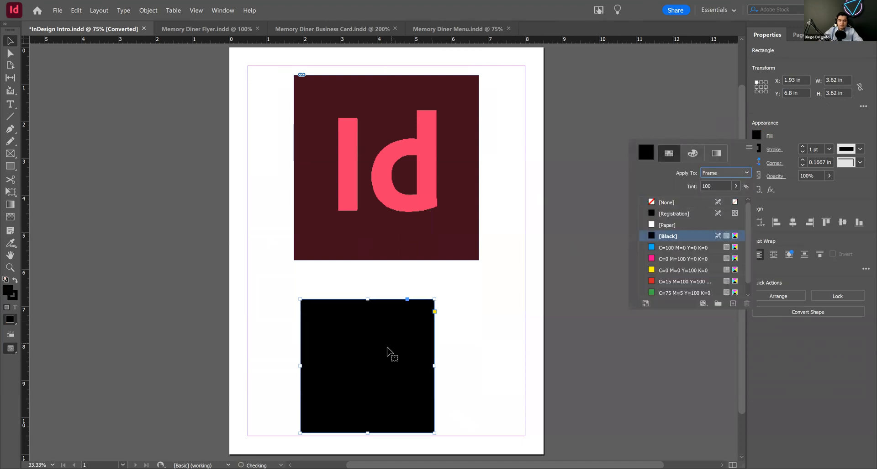
{"action": "left_click_drag", "start_coordinate": [394, 336], "coordinate": [423, 314]}
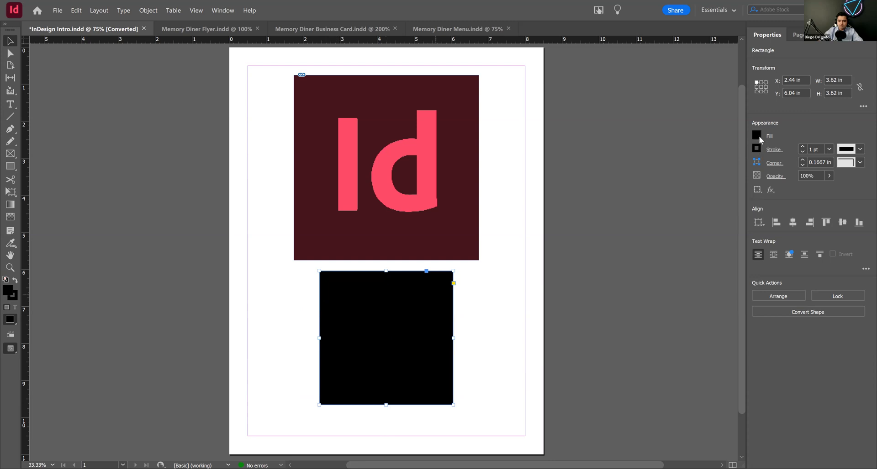
{"action": "left_click", "coordinate": [670, 249]}
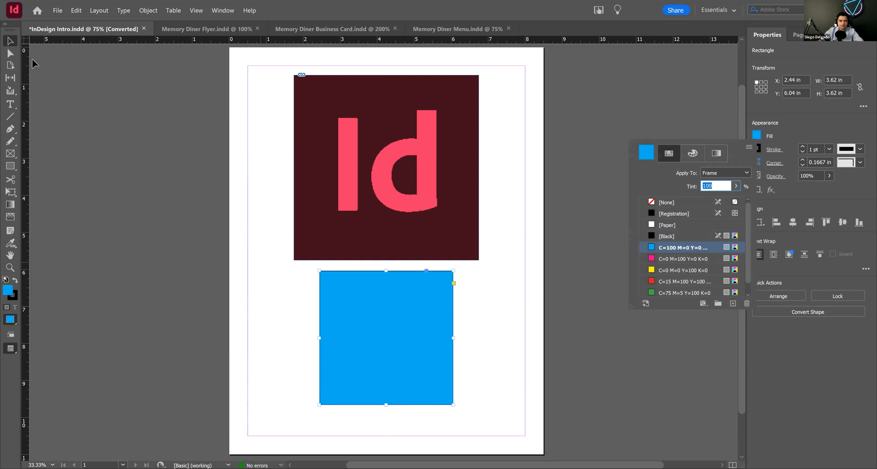
{"action": "left_click", "coordinate": [10, 43]}
{"action": "left_click", "coordinate": [398, 352]}
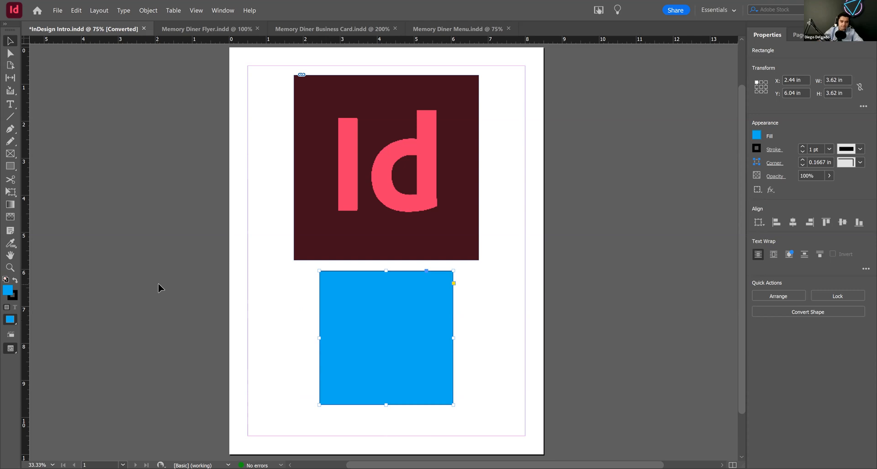
Step: Apply a diagonal gradient feather to the cyan square, fading out from its upper-left toward its lower-right corner
{"action": "left_click", "coordinate": [11, 217]}
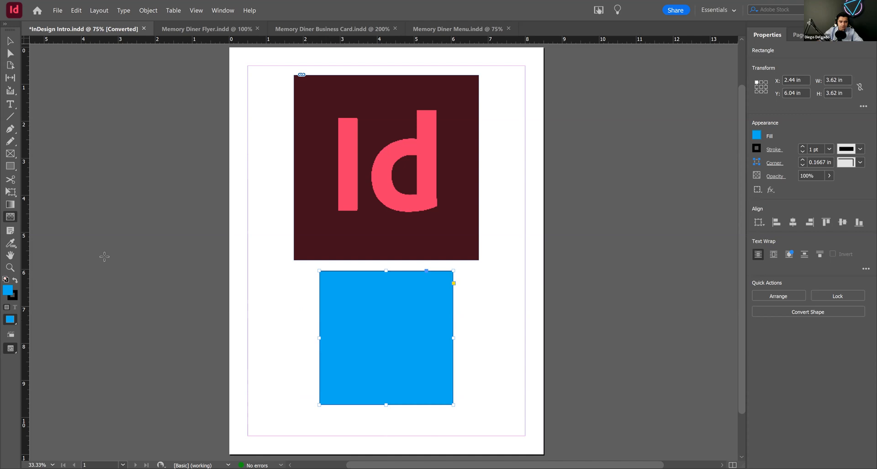
{"action": "left_click_drag", "start_coordinate": [322, 299], "coordinate": [435, 385]}
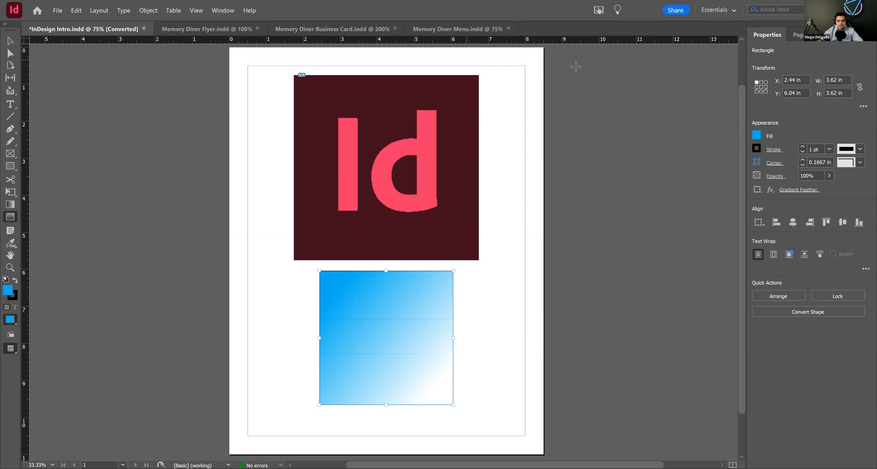
{"action": "double_click", "coordinate": [10, 218]}
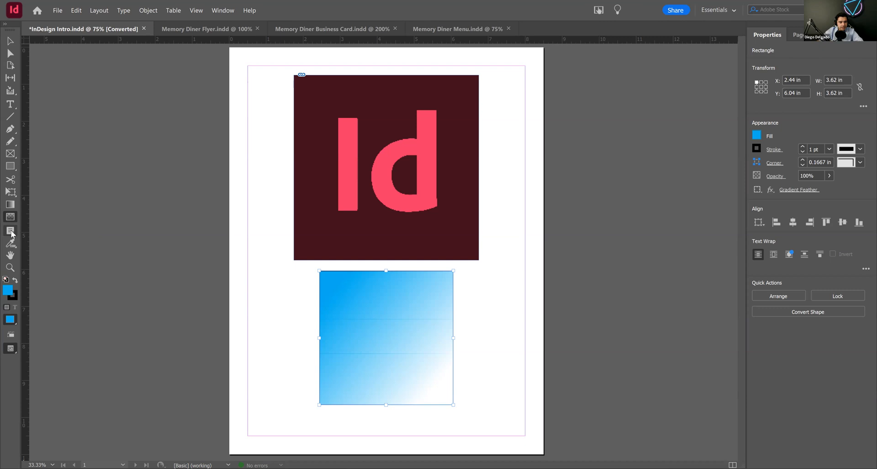
Step: Delete the feathered cyan square from below the logo
{"action": "left_click", "coordinate": [11, 233]}
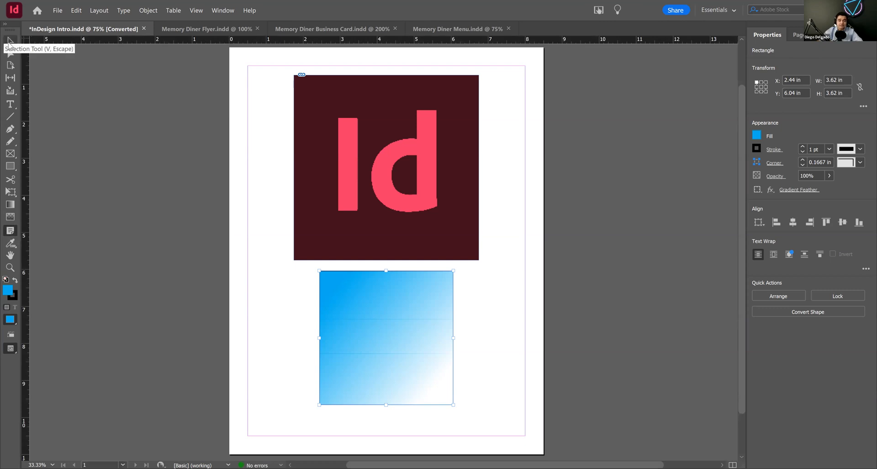
{"action": "key", "text": "v"}
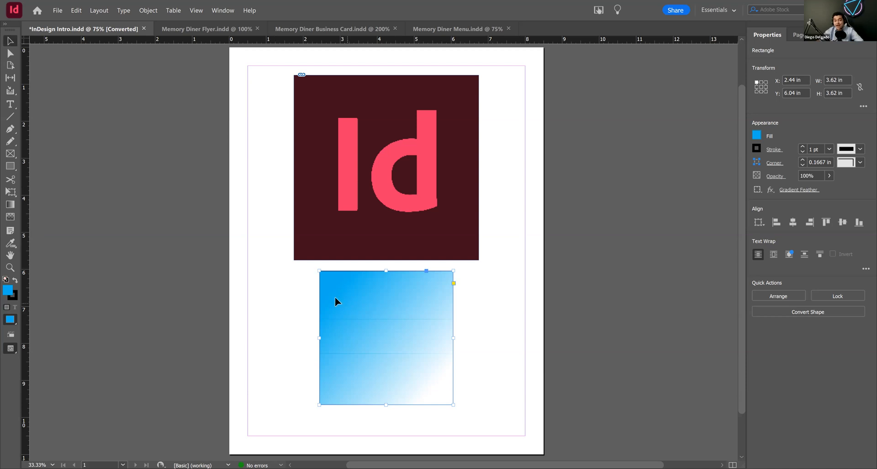
{"action": "key", "text": "Delete"}
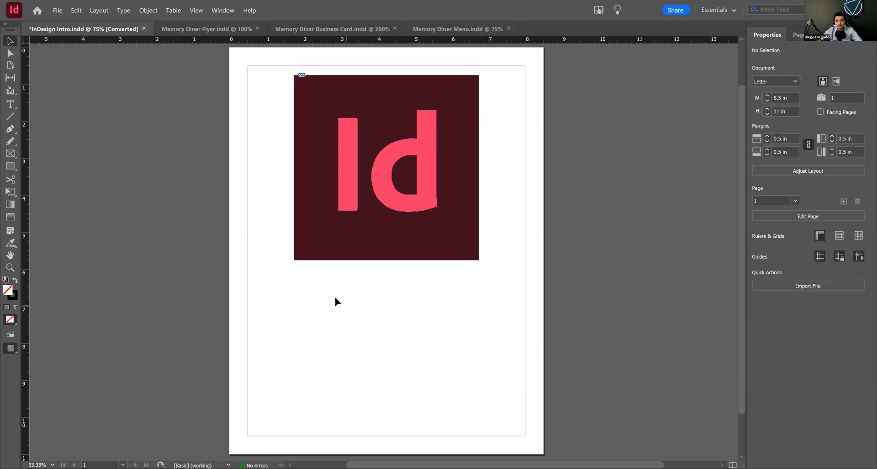
Step: Draw an empty text frame below the logo, then delete it
{"action": "left_click", "coordinate": [13, 107]}
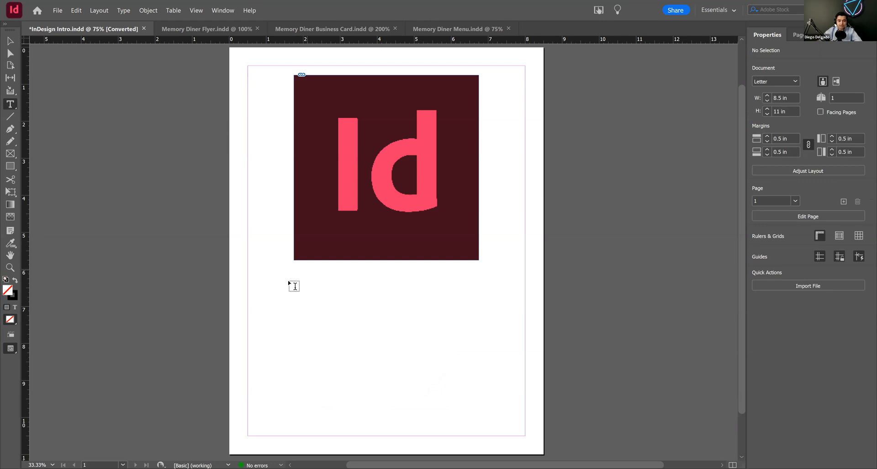
{"action": "left_click_drag", "start_coordinate": [289, 281], "coordinate": [492, 387]}
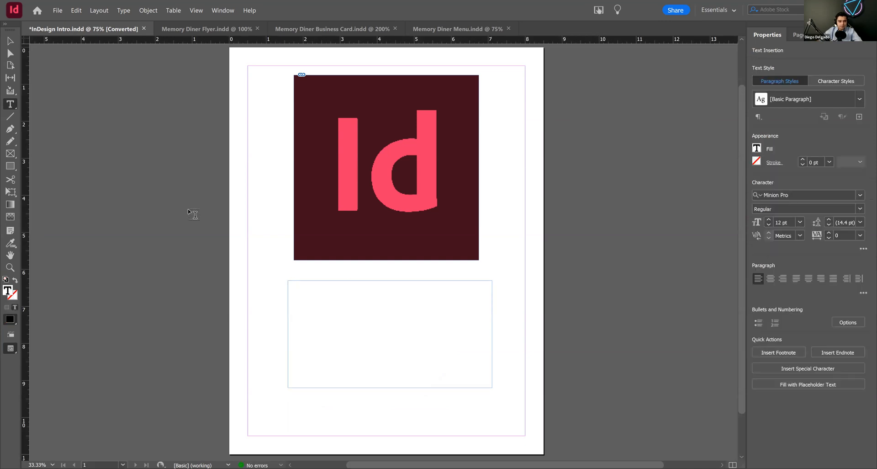
{"action": "key", "text": "Escape"}
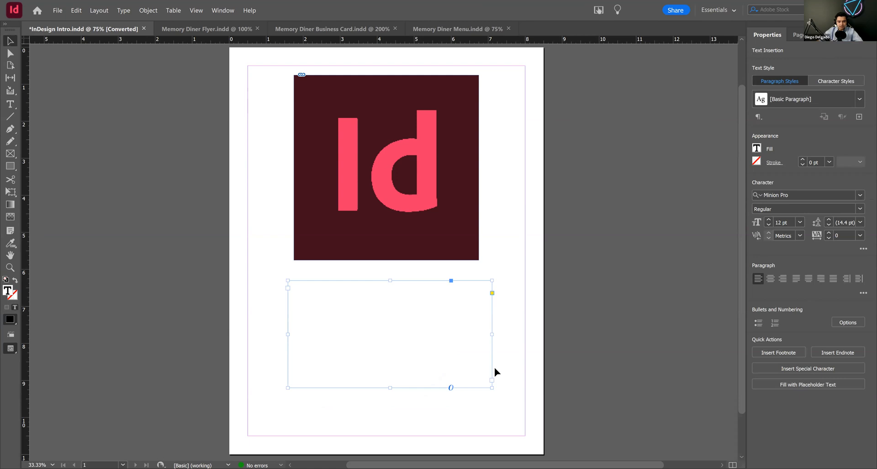
{"action": "key", "text": "Delete"}
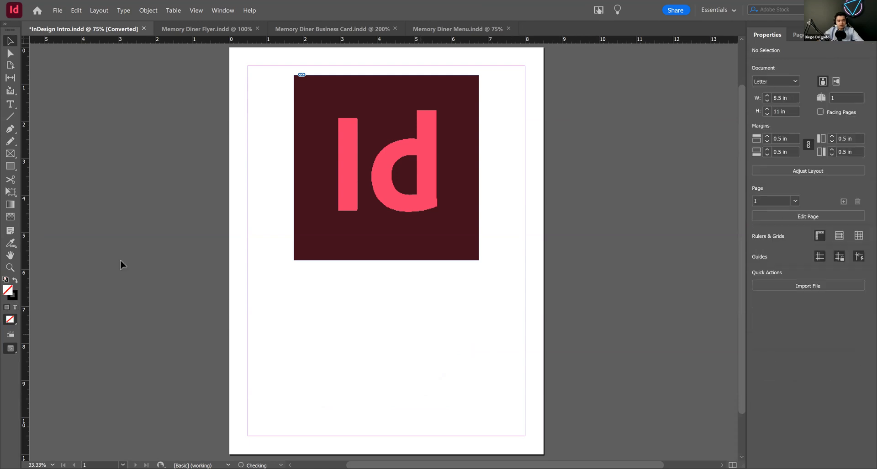
Step: Draw a rectangular placeholder frame about 4.8 by 3.1 in below the logo and place the Word document "Oh the places" in it
{"action": "key", "text": "f"}
{"action": "mouse_move", "coordinate": [294, 284]}
{"action": "left_mouse_down"}
{"action": "mouse_move", "coordinate": [385, 367]}
{"action": "mouse_move", "coordinate": [427, 383]}
{"action": "left_mouse_up"}
{"action": "left_click_drag", "start_coordinate": [472, 401], "coordinate": [472, 399]}
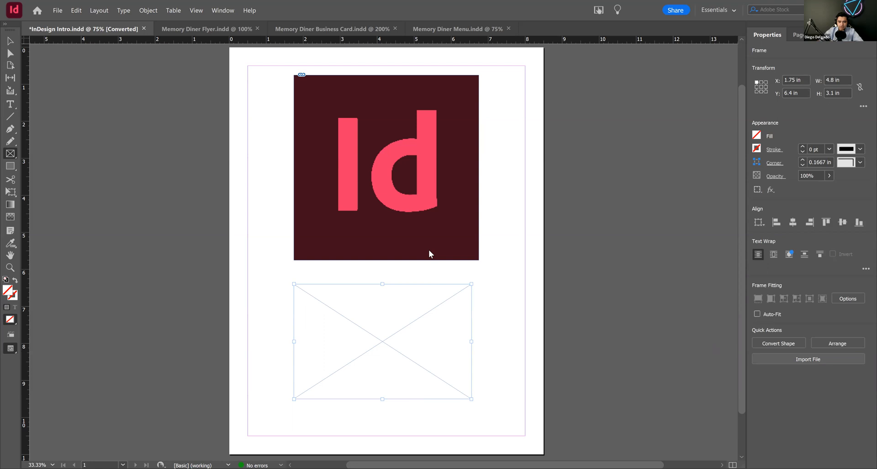
{"action": "key", "text": "ctrl+d"}
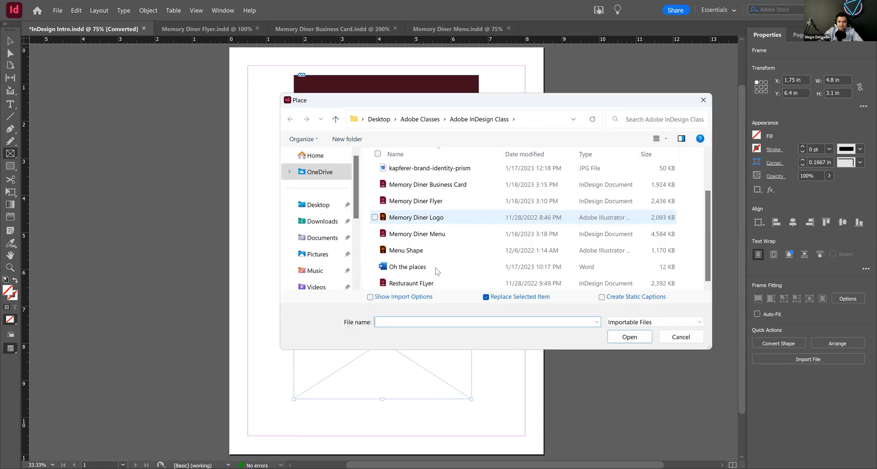
{"action": "left_click", "coordinate": [435, 269]}
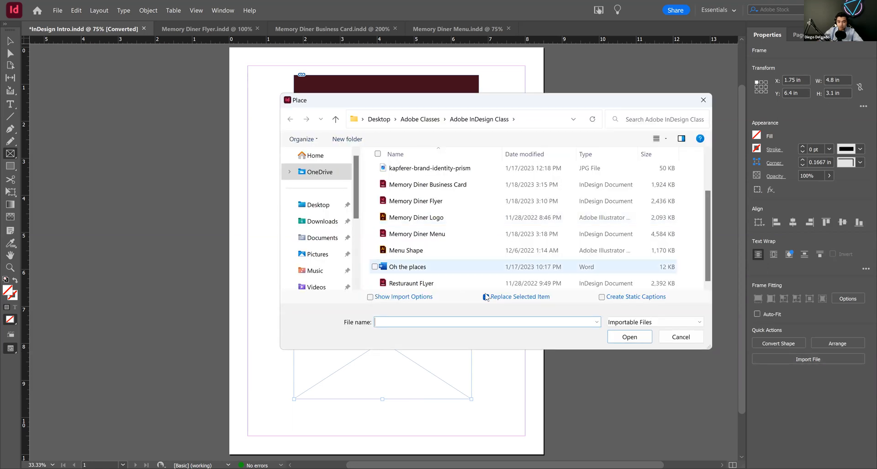
{"action": "left_click", "coordinate": [627, 338]}
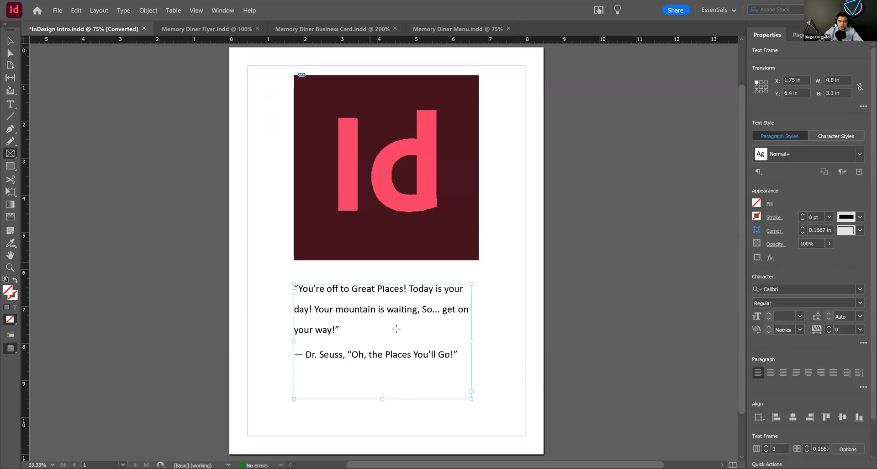
Step: Attach a note reading "By Dr Seuss" at the end of the quotation, after "your way!"
{"action": "left_click", "coordinate": [10, 231]}
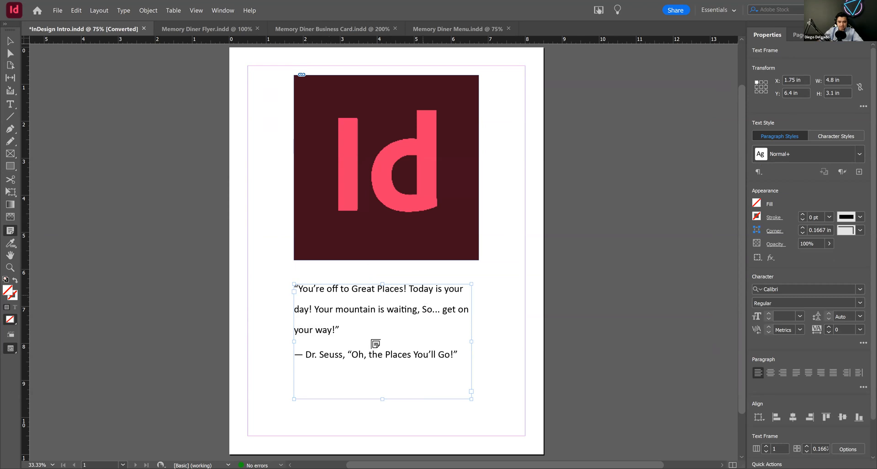
{"action": "left_click", "coordinate": [338, 325]}
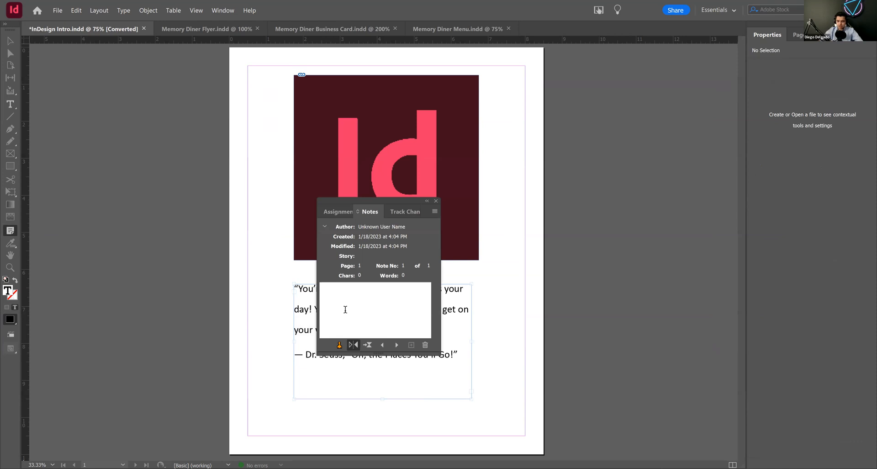
{"action": "type", "text": "By Dr Seuss"}
{"action": "key", "text": "Return"}
{"action": "left_click", "coordinate": [436, 201]}
{"action": "left_click", "coordinate": [11, 41]}
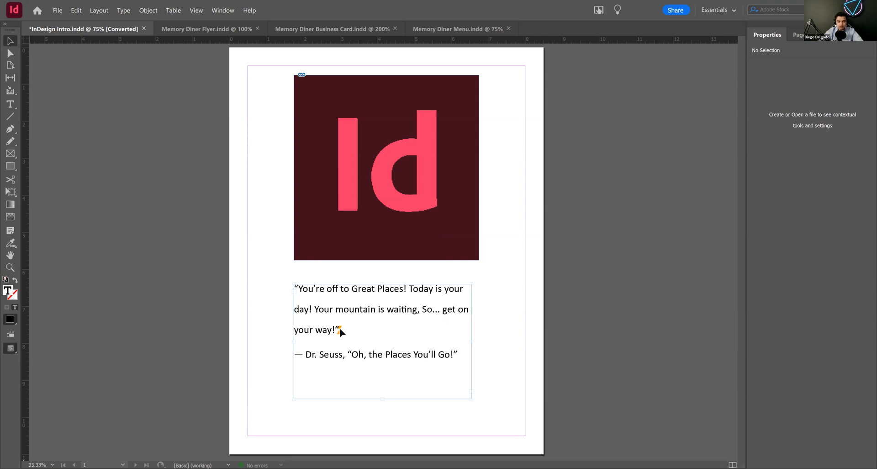
Step: Reopen the note attached to the end of the quotation to review its text, and close it again
{"action": "mouse_move", "coordinate": [339, 327]}
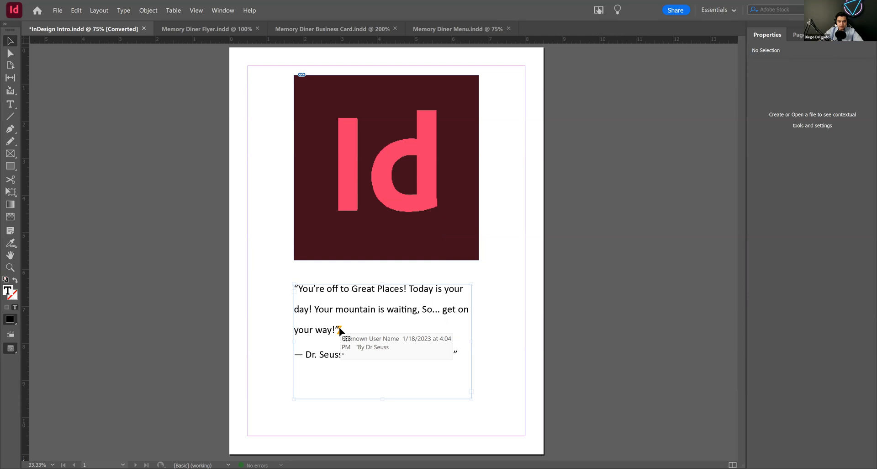
{"action": "double_click", "coordinate": [339, 328]}
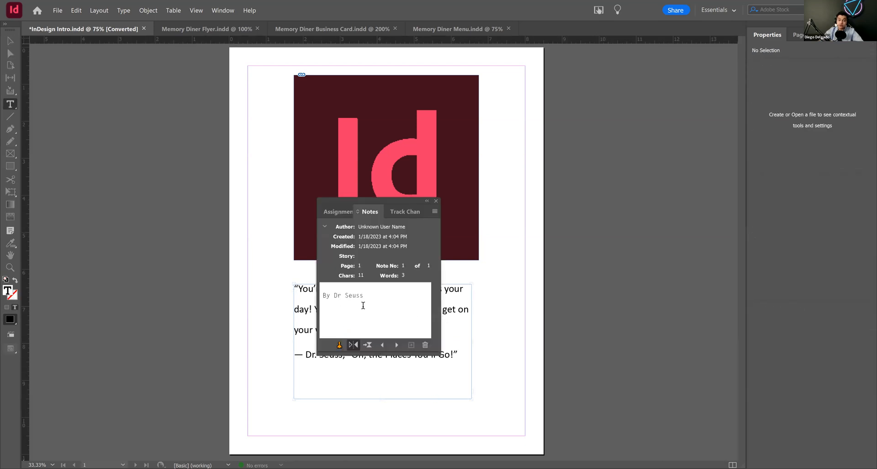
{"action": "left_click", "coordinate": [437, 201]}
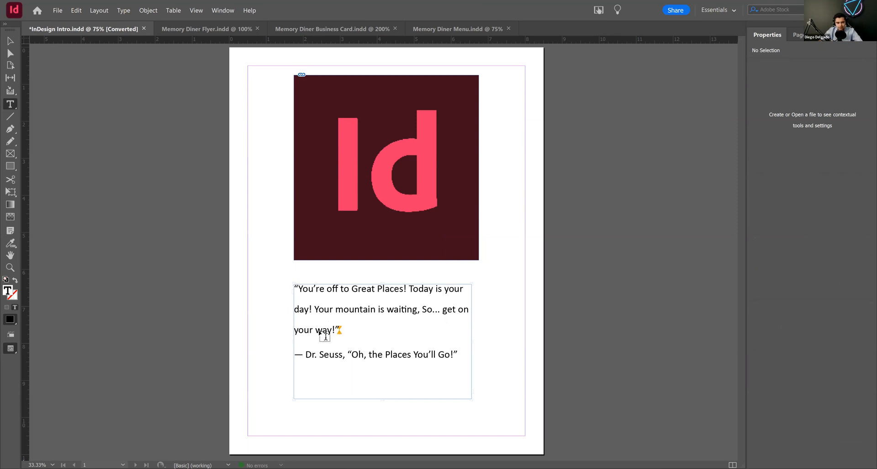
{"action": "left_click", "coordinate": [10, 41]}
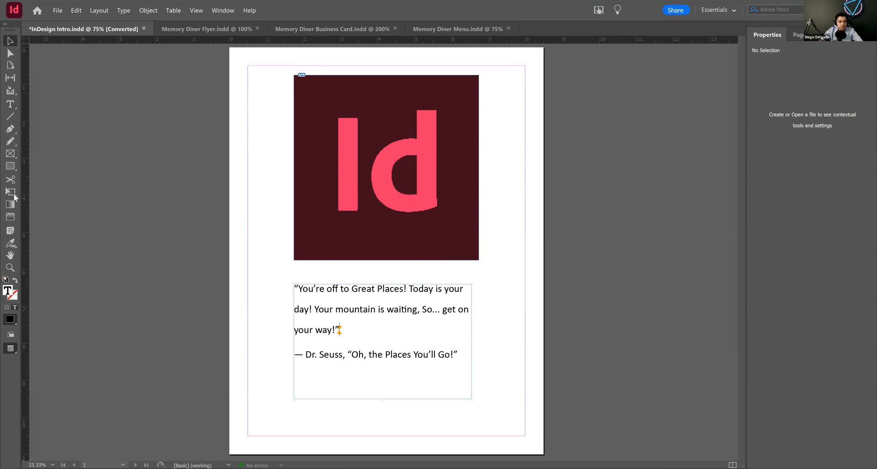
Step: Try the Color Theme tool on the logo to extract its colors, then dismiss the theme
{"action": "left_click", "coordinate": [12, 245]}
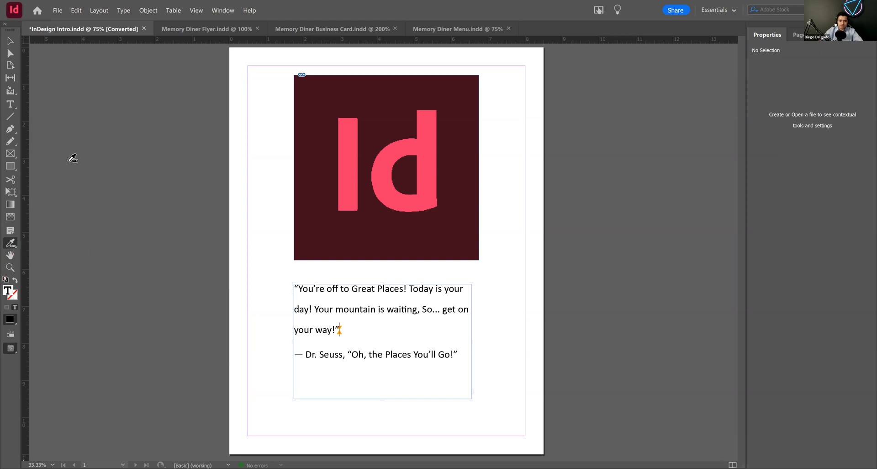
{"action": "left_click", "coordinate": [335, 161]}
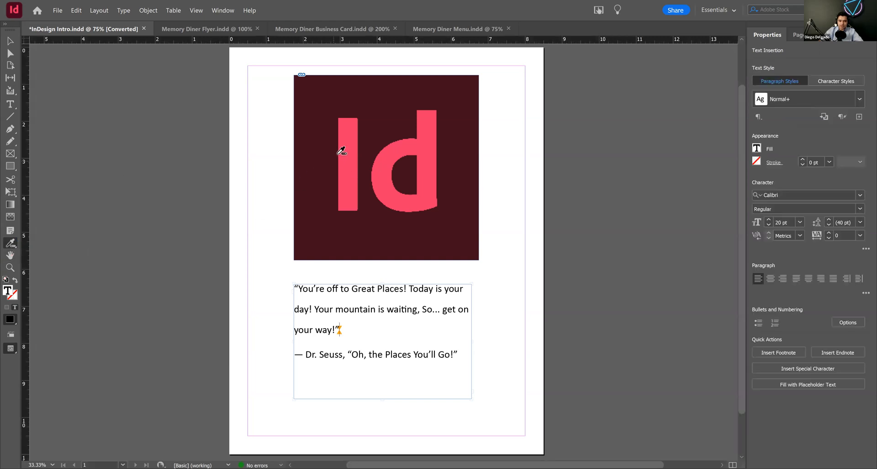
{"action": "left_click", "coordinate": [393, 213]}
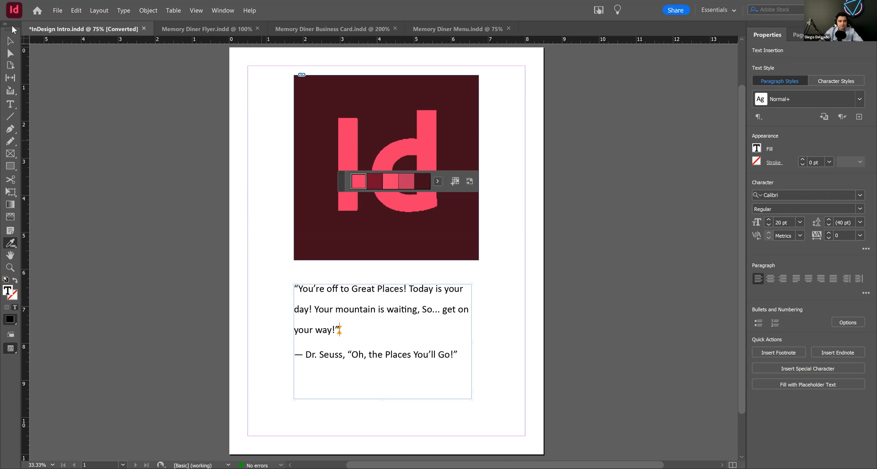
{"action": "key", "text": "Escape"}
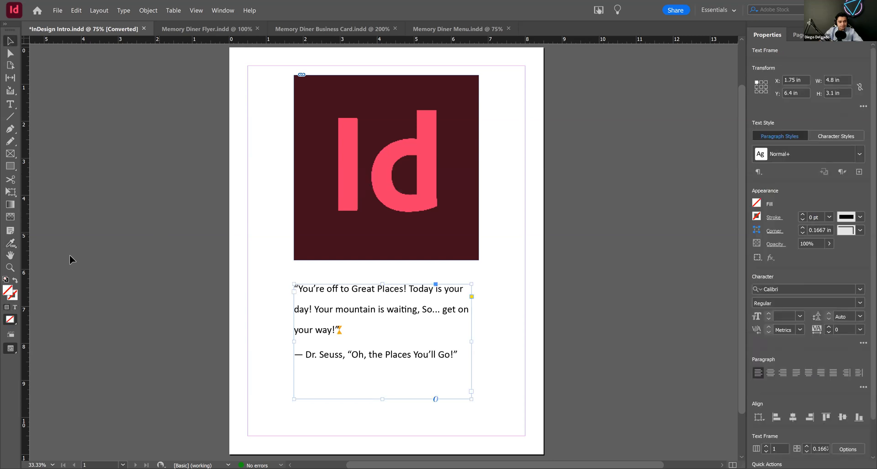
{"action": "left_click", "coordinate": [10, 256]}
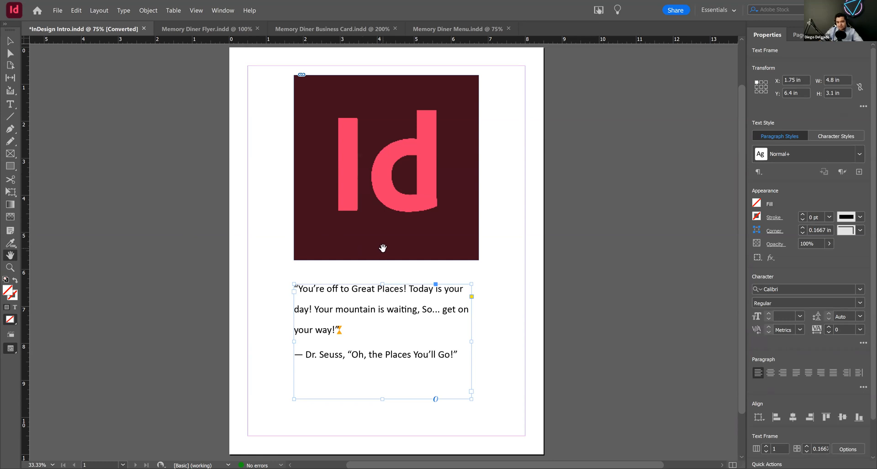
{"action": "left_click_drag", "start_coordinate": [310, 238], "coordinate": [397, 249]}
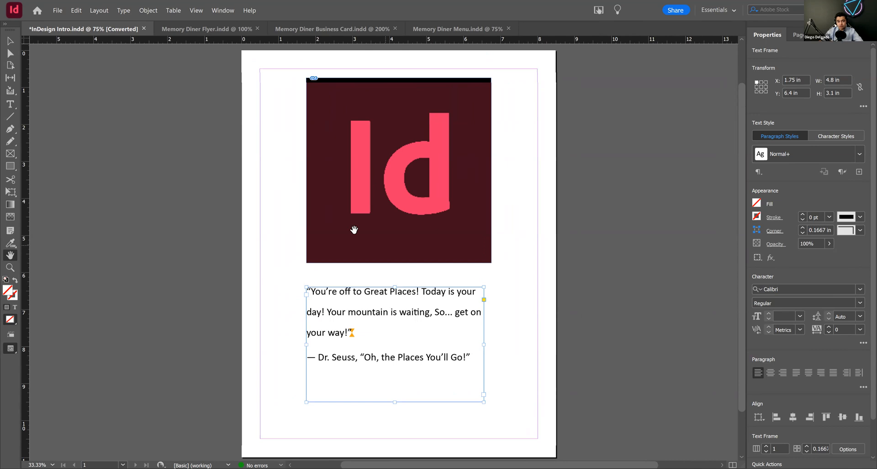
{"action": "left_click", "coordinate": [10, 41]}
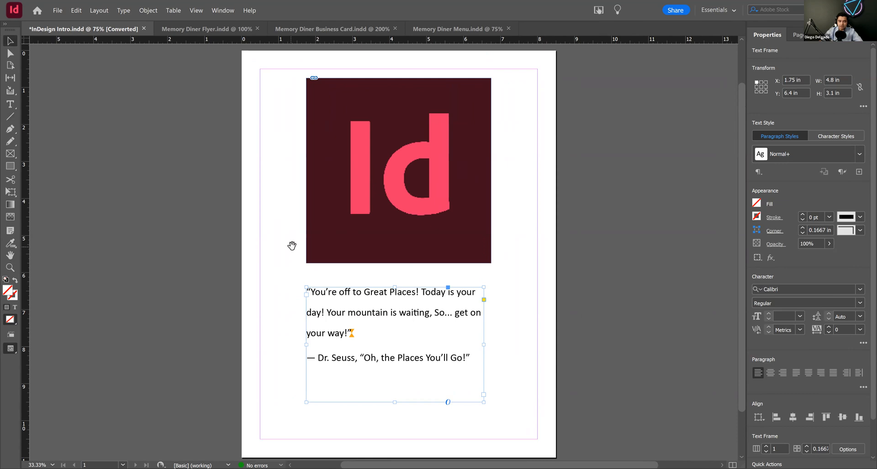
{"action": "left_click_drag", "start_coordinate": [292, 246], "coordinate": [297, 218]}
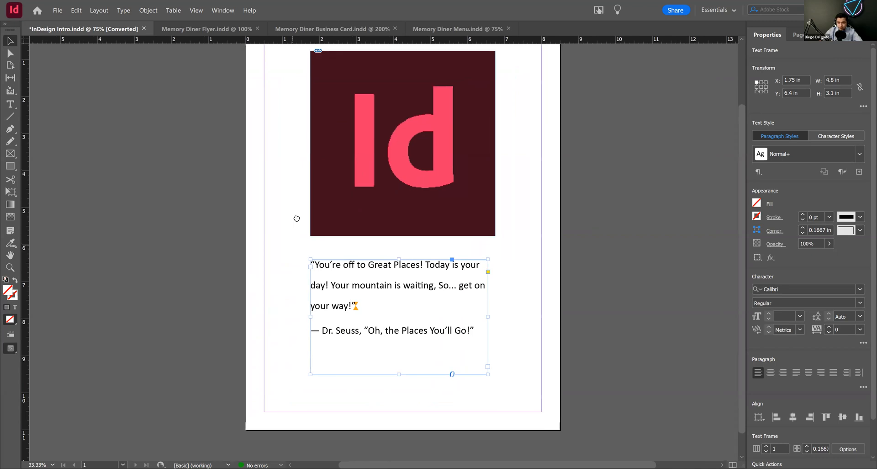
Step: Use the Zoom tool to magnify the logo to 150%, zoom out to 50%, and return the page to 75%
{"action": "left_click", "coordinate": [11, 255]}
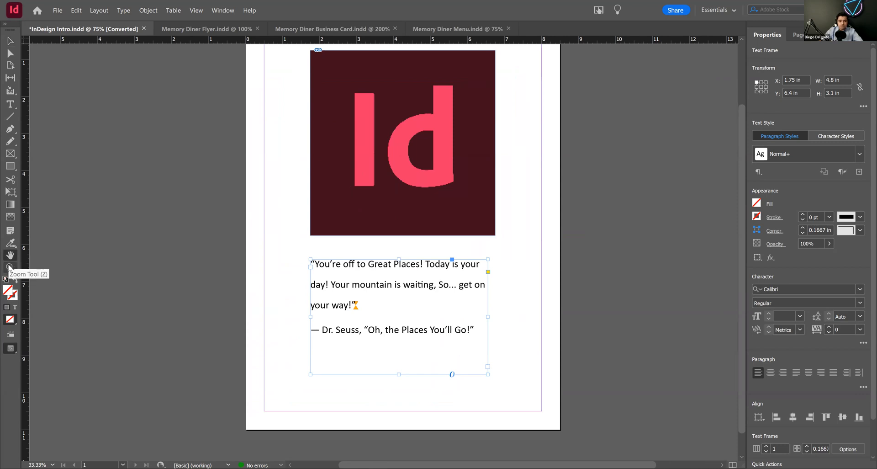
{"action": "left_click", "coordinate": [10, 268]}
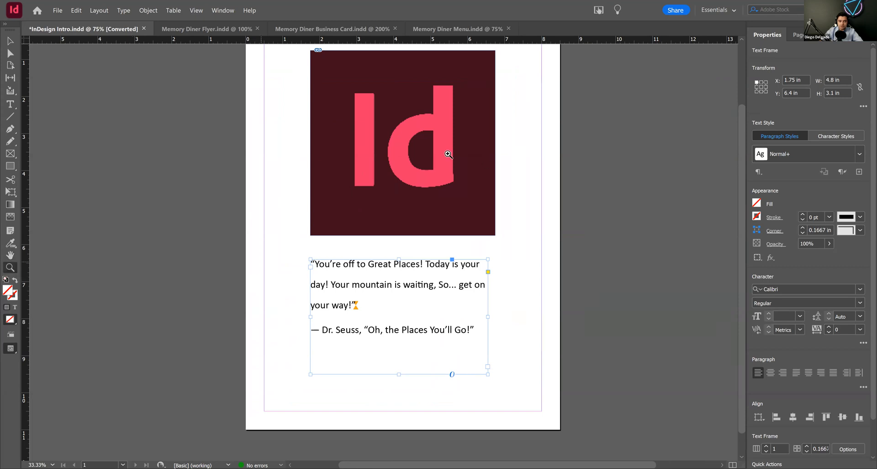
{"action": "left_click", "coordinate": [410, 154]}
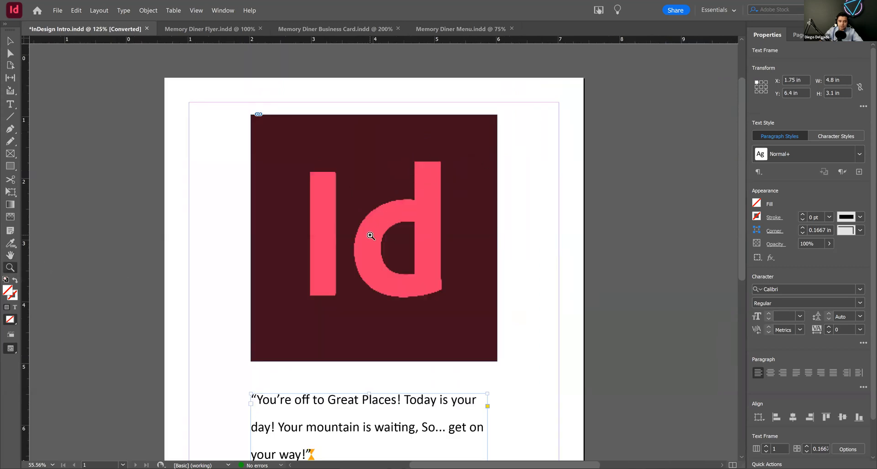
{"action": "left_click", "coordinate": [370, 236]}
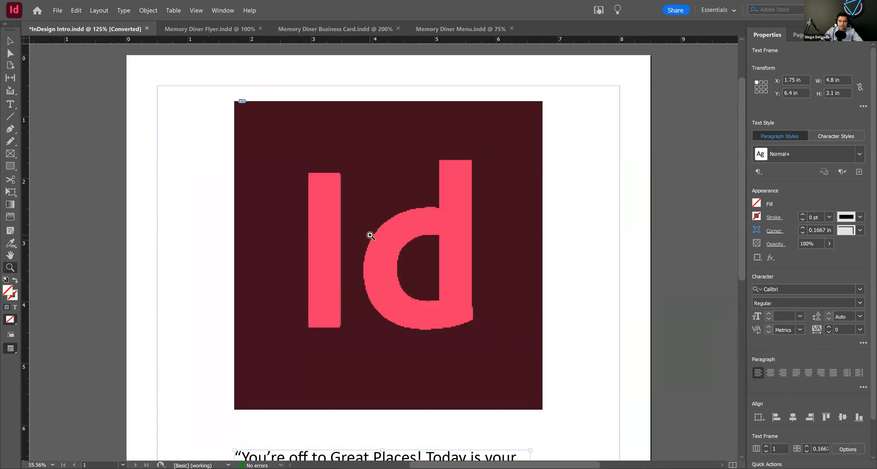
{"action": "left_click", "coordinate": [359, 258]}
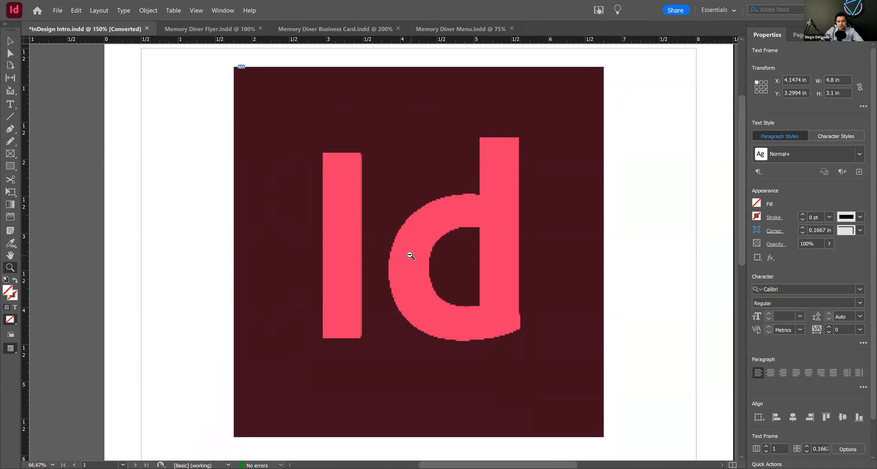
{"action": "left_click", "coordinate": [410, 256], "text": "alt"}
{"action": "left_click", "coordinate": [403, 255], "text": "alt"}
{"action": "left_click", "coordinate": [403, 257], "text": "alt"}
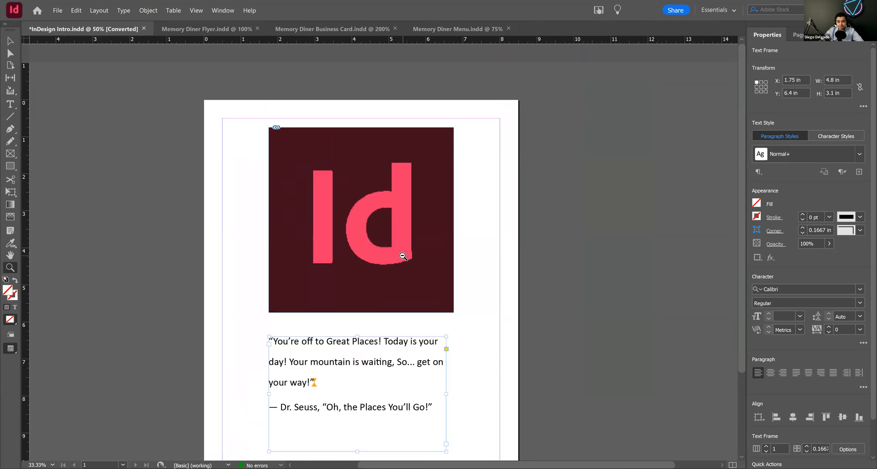
{"action": "left_click", "coordinate": [404, 257], "text": "alt"}
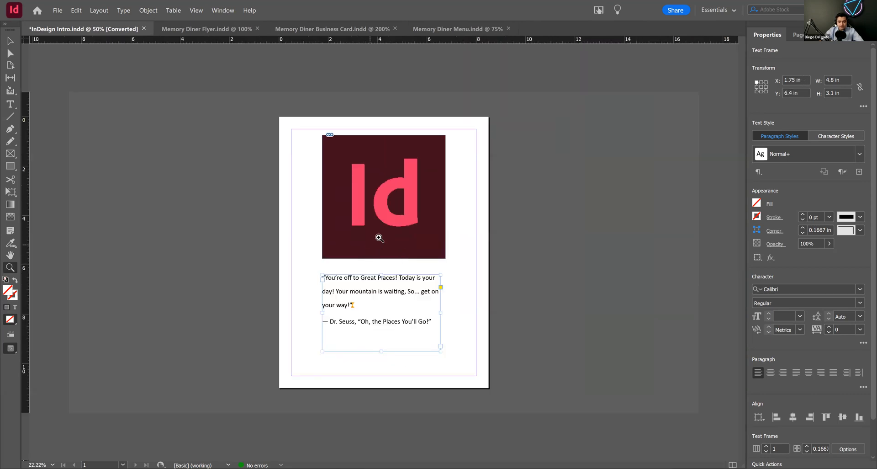
{"action": "left_click", "coordinate": [379, 238]}
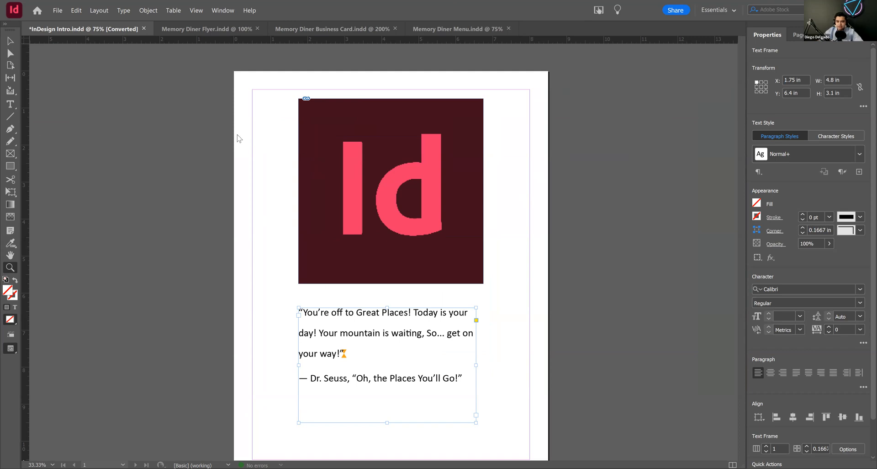
Step: With the Selection tool active, temporarily zoom into an area around the logo, pan the page, and return to 75% magnification
{"action": "left_click", "coordinate": [9, 44]}
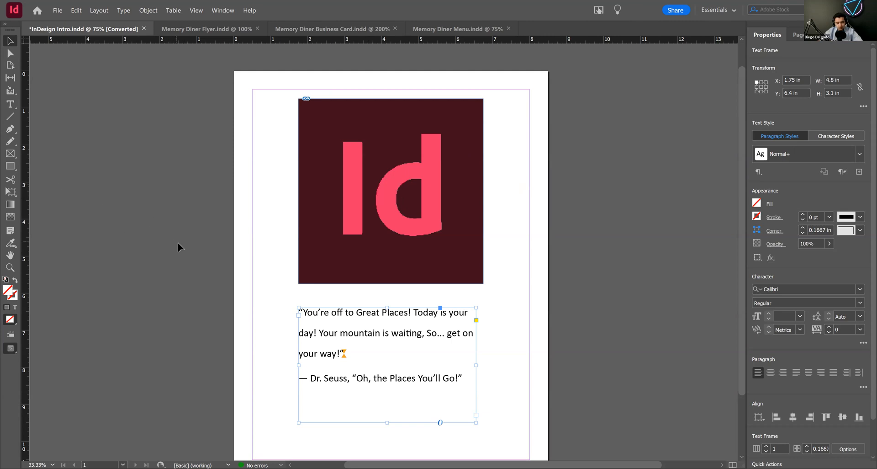
{"action": "key", "text": "ctrl+space"}
{"action": "left_click_drag", "start_coordinate": [253, 94], "coordinate": [535, 298]}
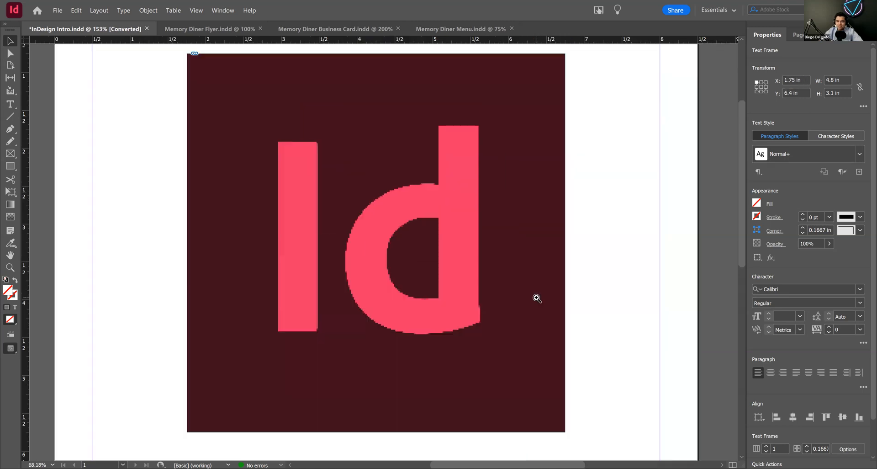
{"action": "left_click", "coordinate": [376, 242]}
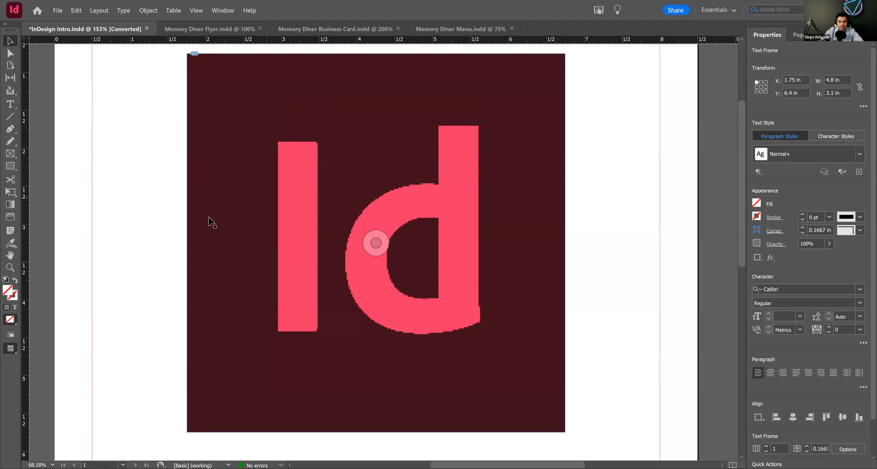
{"action": "left_click", "coordinate": [240, 213], "text": "ctrl+alt"}
{"action": "left_click", "coordinate": [342, 249], "text": "ctrl+alt"}
{"action": "left_click", "coordinate": [398, 269], "text": "ctrl+alt"}
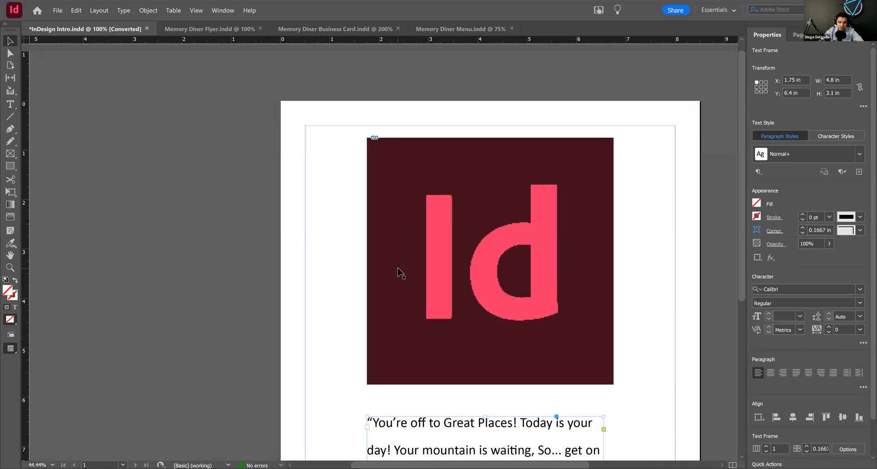
{"action": "left_click_drag", "start_coordinate": [466, 318], "coordinate": [355, 235]}
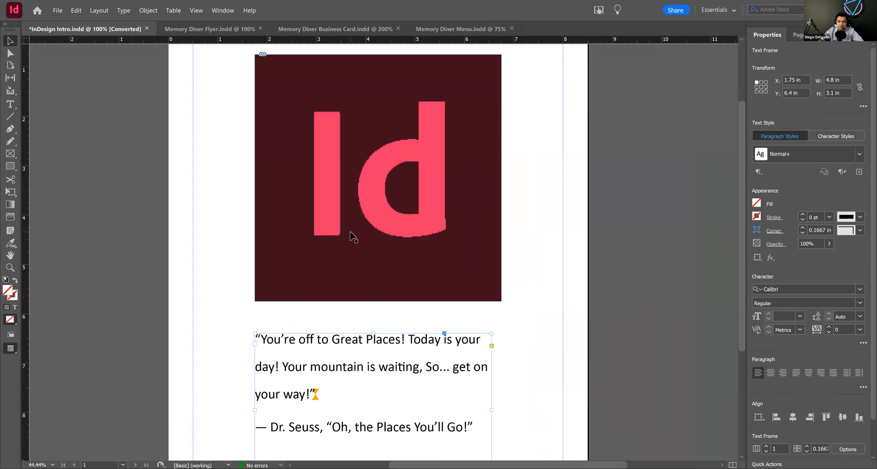
{"action": "left_click", "coordinate": [383, 250], "text": "ctrl+alt"}
{"action": "left_click", "coordinate": [382, 249], "text": "ctrl+alt"}
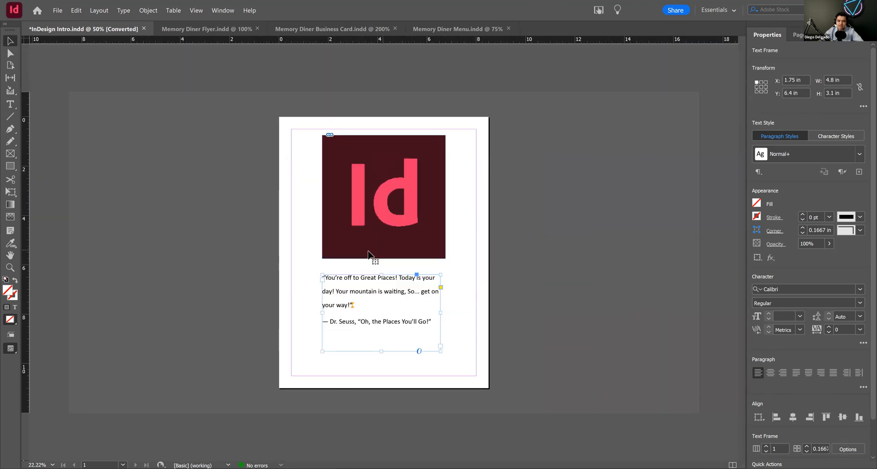
{"action": "left_click", "coordinate": [389, 259], "text": "ctrl"}
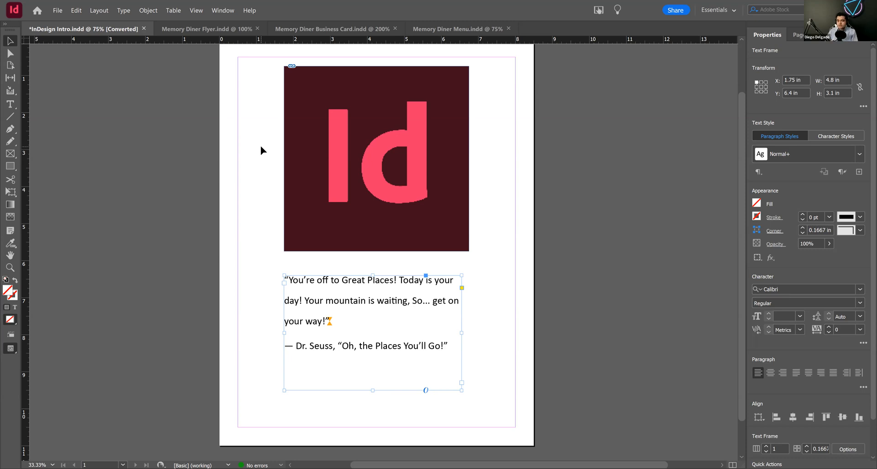
Step: Close the InDesign Intro document without saving its changes
{"action": "left_click", "coordinate": [144, 28]}
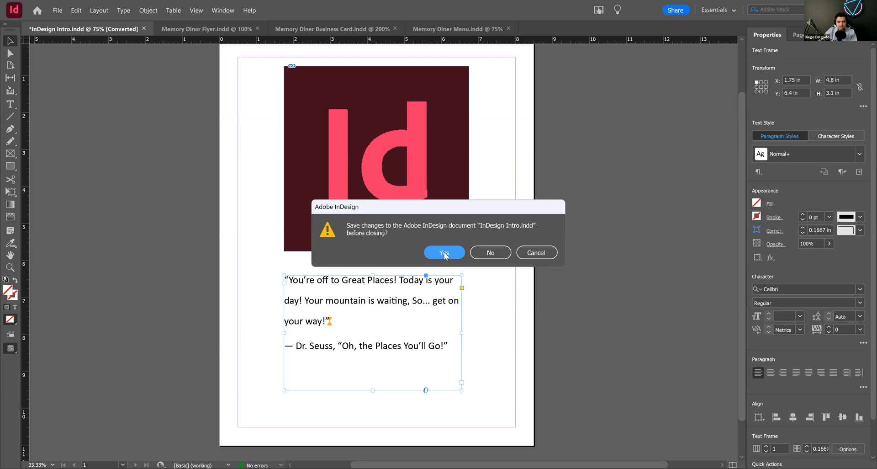
{"action": "left_click", "coordinate": [483, 254]}
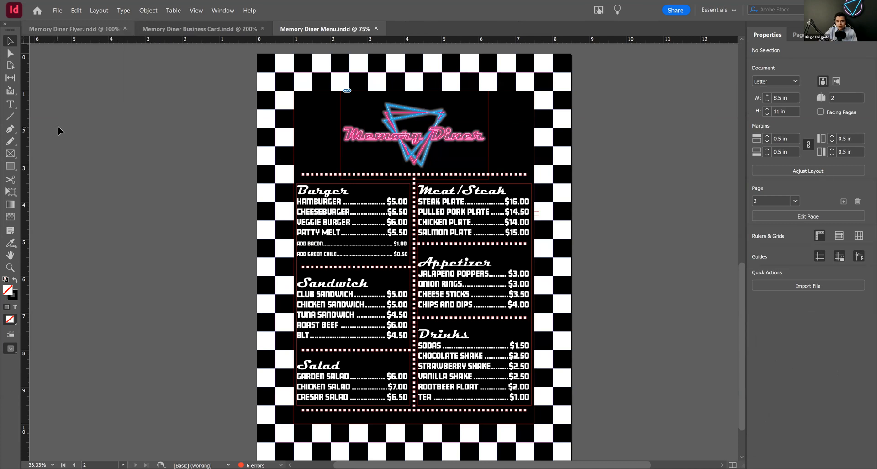
Step: Look over the Memory Diner flyer, business card and menu documents, including both pages of the menu
{"action": "left_click", "coordinate": [82, 29]}
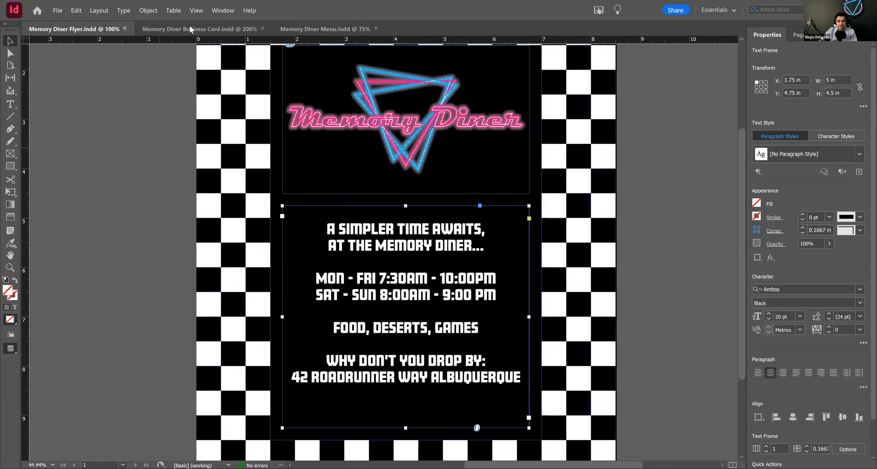
{"action": "left_click", "coordinate": [190, 28]}
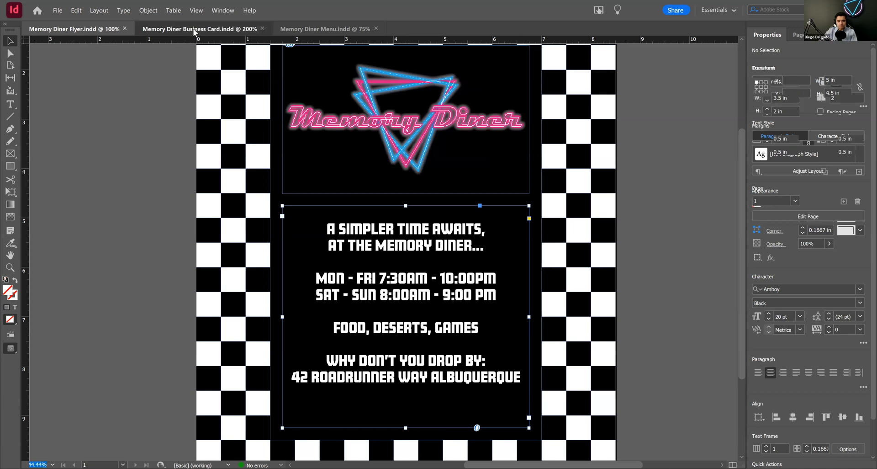
{"action": "scroll", "coordinate": [395, 182], "scroll_direction": "down", "scroll_amount": 10}
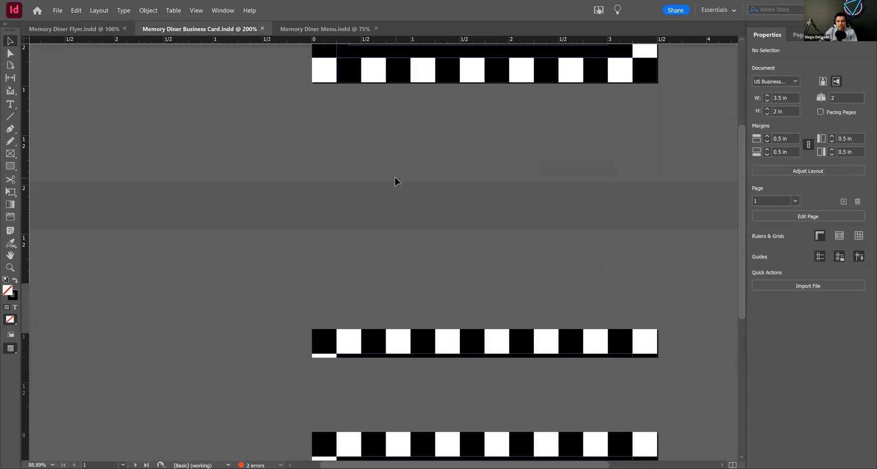
{"action": "scroll", "coordinate": [395, 176], "scroll_direction": "up", "scroll_amount": 6}
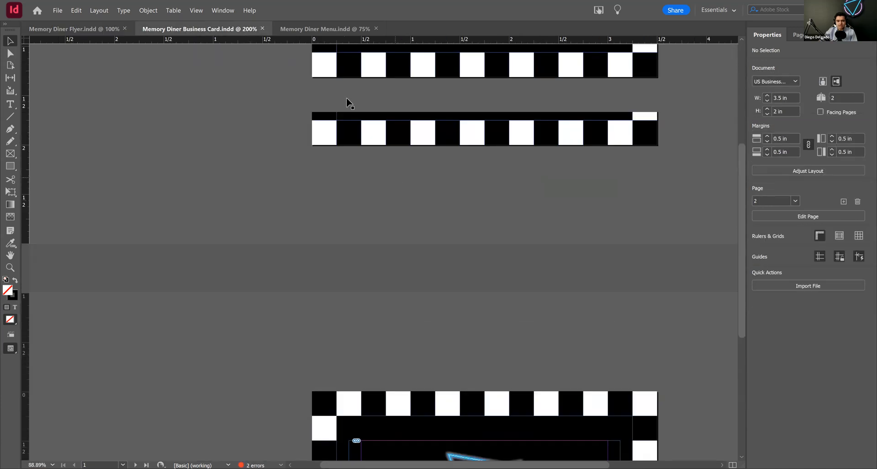
{"action": "left_click", "coordinate": [325, 28]}
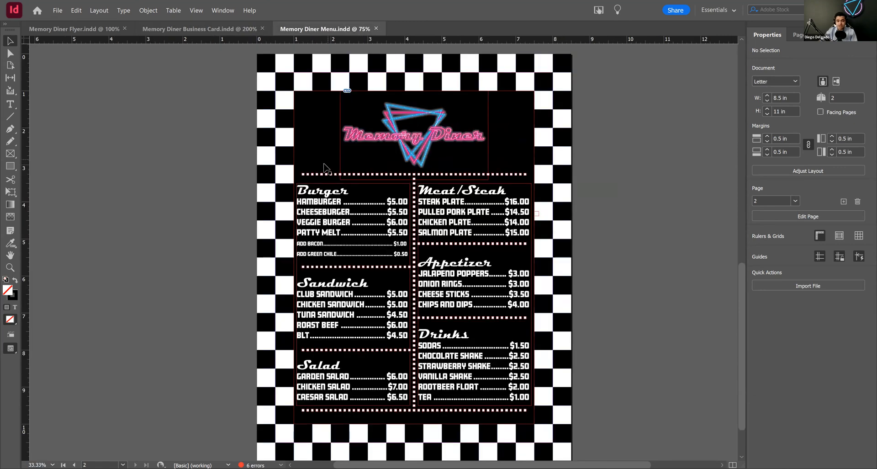
{"action": "scroll", "coordinate": [327, 168], "scroll_direction": "down", "scroll_amount": 2}
{"action": "scroll", "coordinate": [276, 171], "scroll_direction": "up", "scroll_amount": 6}
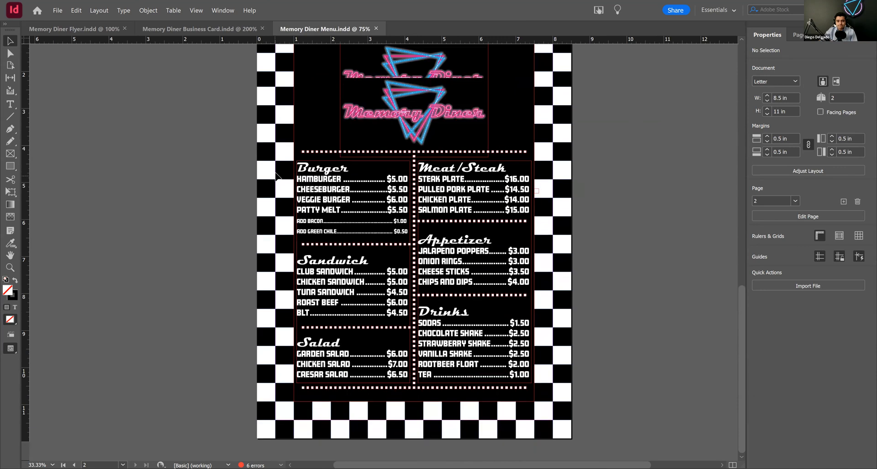
{"action": "scroll", "coordinate": [274, 169], "scroll_direction": "up", "scroll_amount": 4}
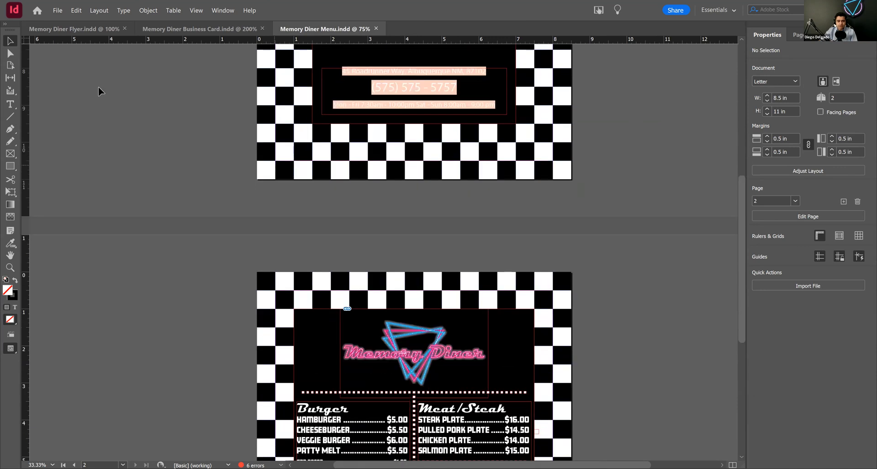
{"action": "scroll", "coordinate": [160, 117], "scroll_direction": "down", "scroll_amount": 8}
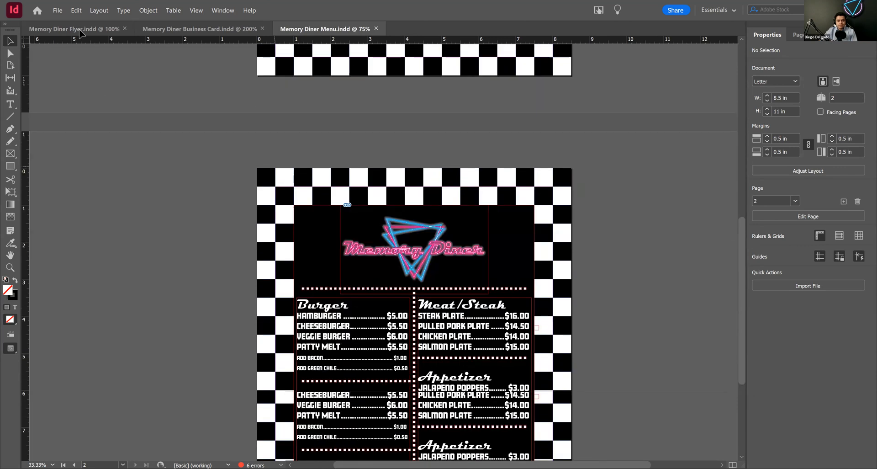
{"action": "key", "text": "ctrl+Tab"}
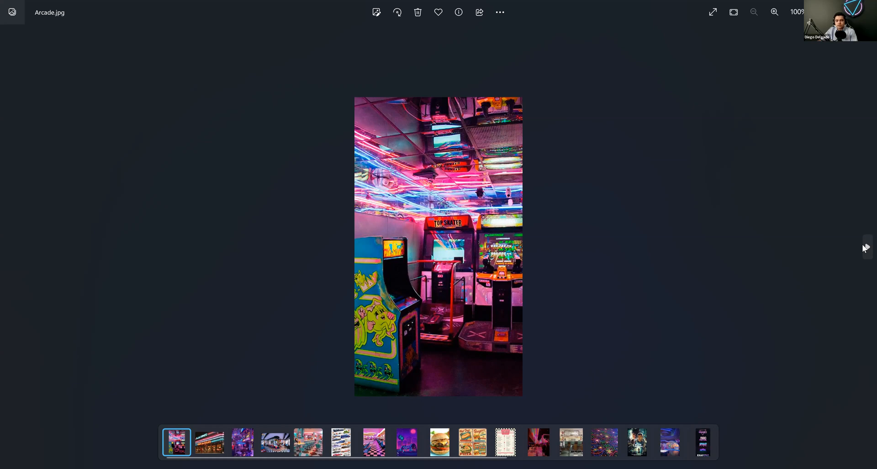
Step: Browse the reference images in the photo viewer one by one, from Arcade.jpg through Crusty Crab.jpg
{"action": "left_click", "coordinate": [866, 247]}
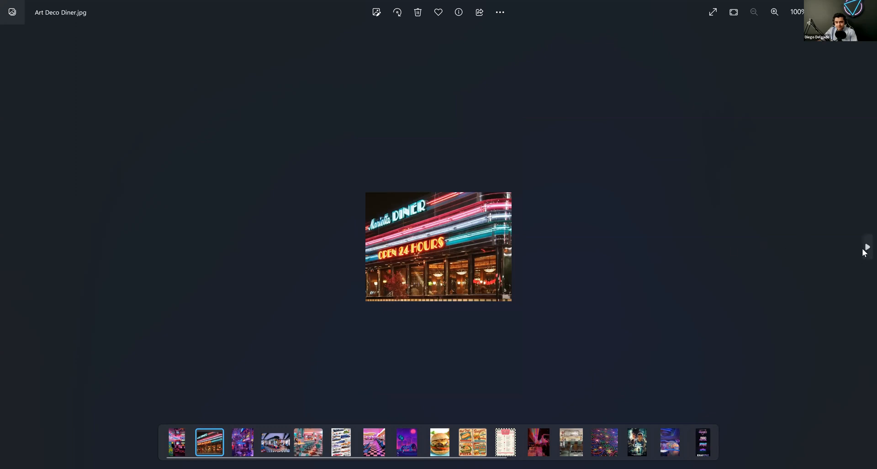
{"action": "left_click", "coordinate": [863, 249]}
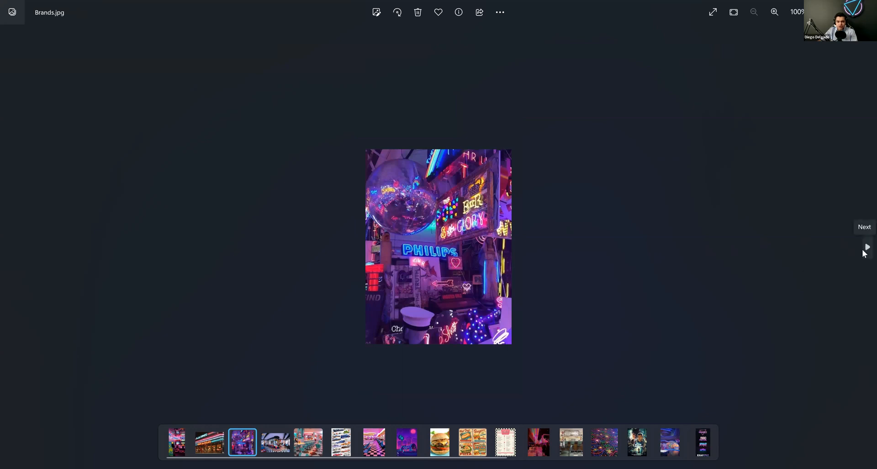
{"action": "left_click", "coordinate": [865, 249]}
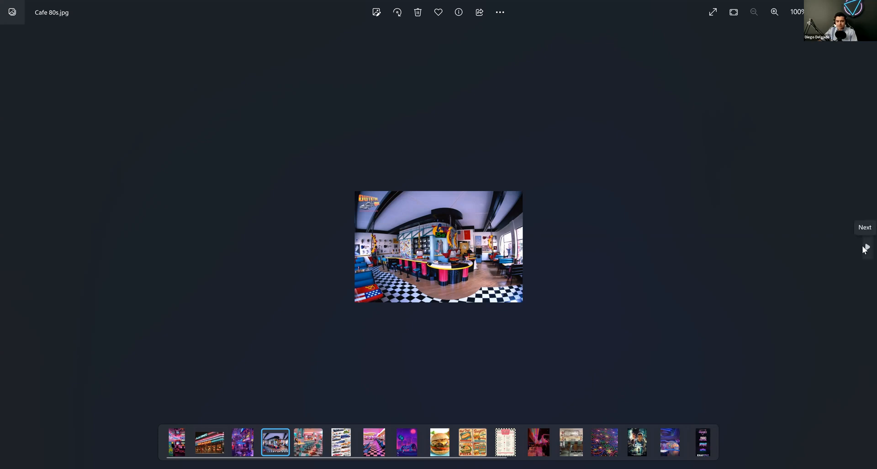
{"action": "left_click", "coordinate": [865, 249]}
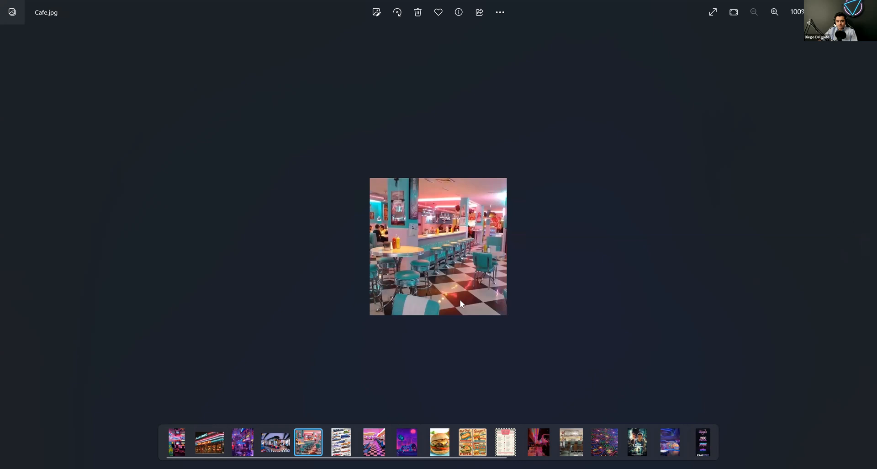
{"action": "mouse_move", "coordinate": [865, 246]}
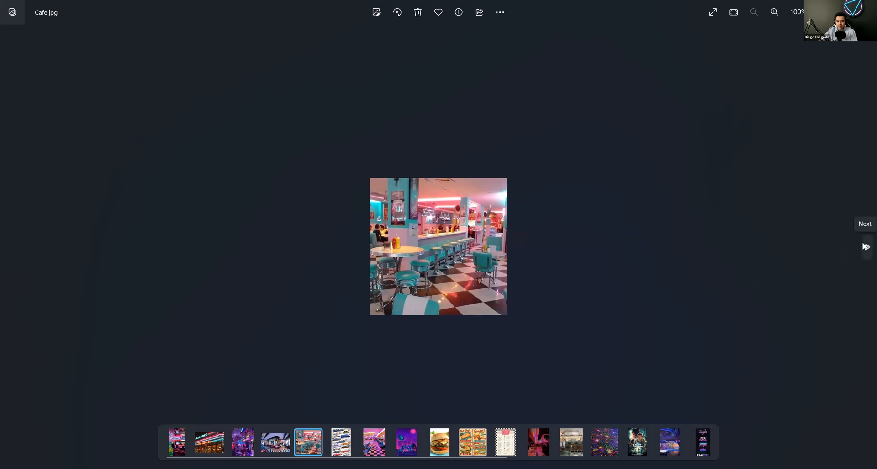
{"action": "left_click", "coordinate": [865, 246]}
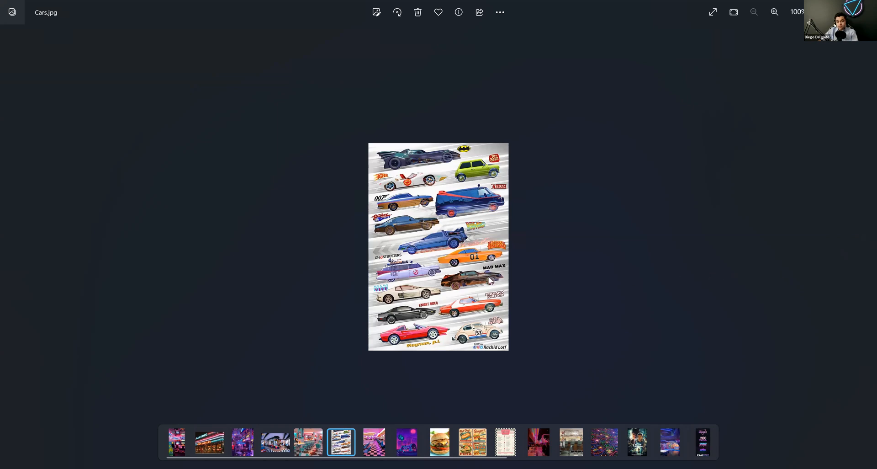
{"action": "mouse_move", "coordinate": [865, 248]}
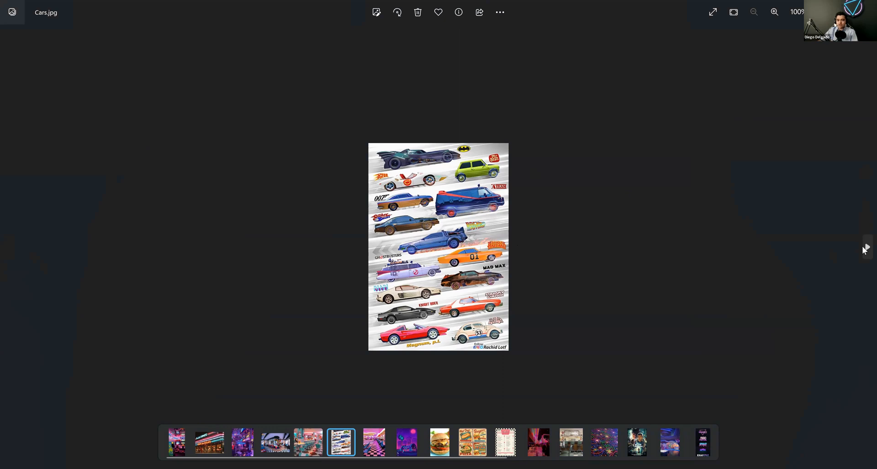
{"action": "left_click", "coordinate": [866, 247]}
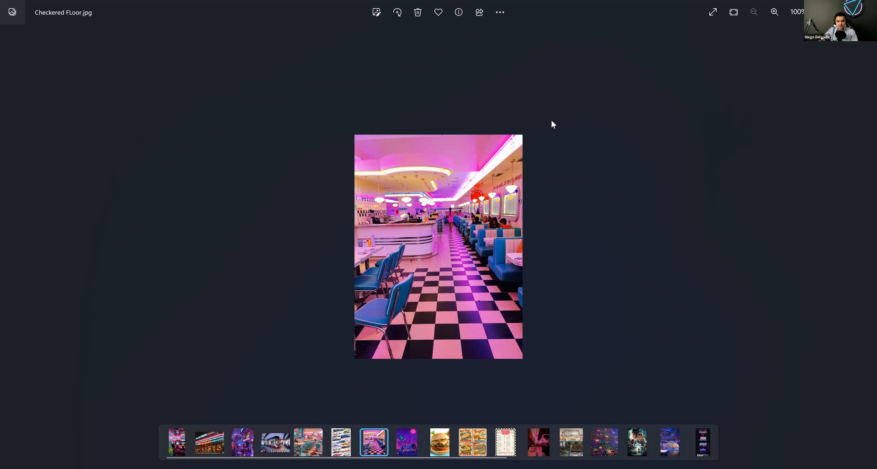
{"action": "mouse_move", "coordinate": [864, 253]}
{"action": "mouse_move", "coordinate": [865, 250]}
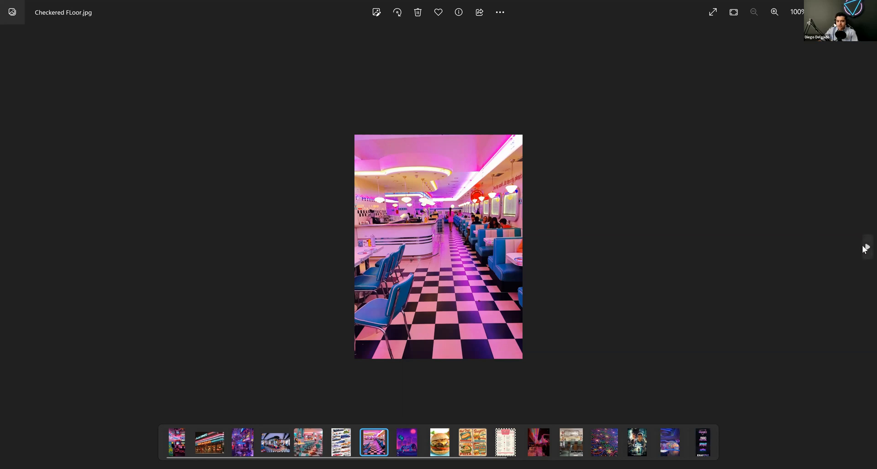
{"action": "left_click", "coordinate": [866, 247]}
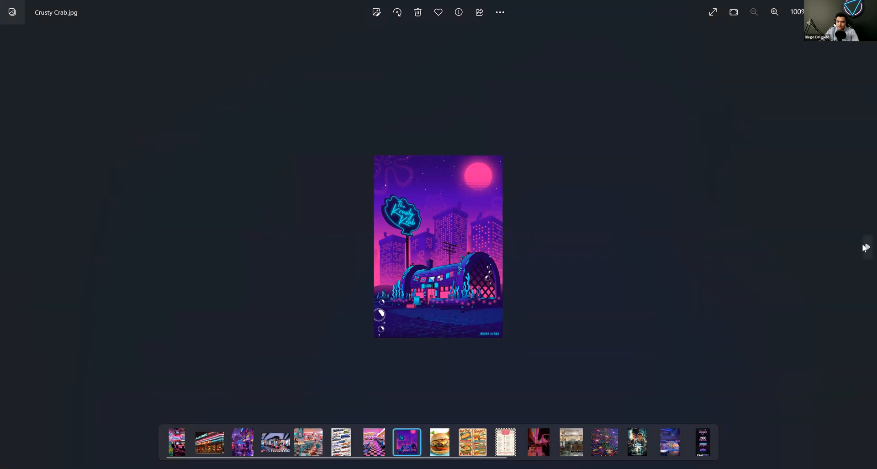
Step: Browse the remaining reference images one by one, from Diner Cheesburgers.jpg through Wacky Carpet.jpg, and close the photo viewer
{"action": "left_click", "coordinate": [866, 247]}
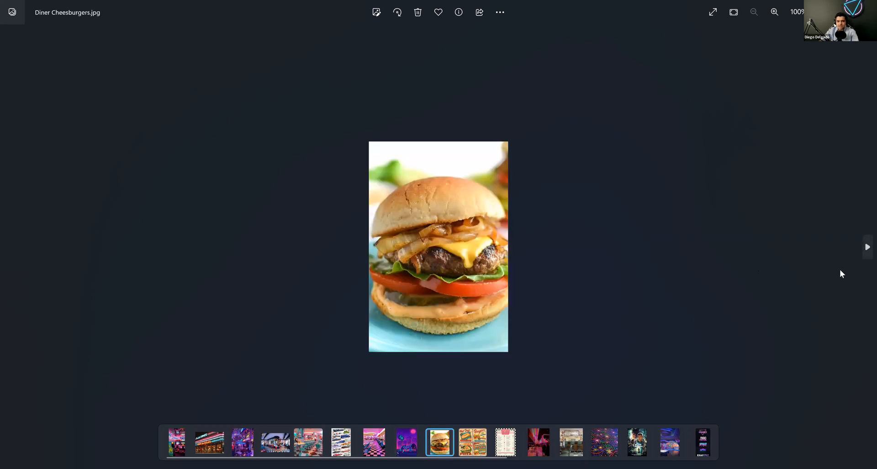
{"action": "left_click", "coordinate": [864, 249]}
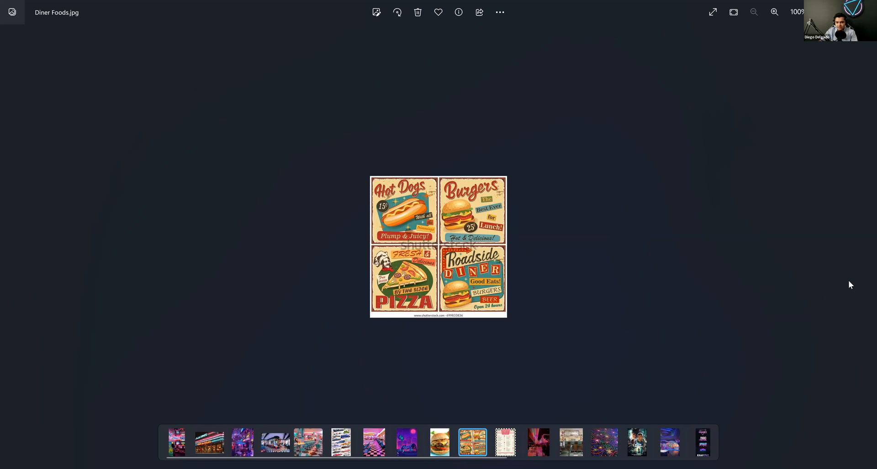
{"action": "left_click", "coordinate": [867, 248]}
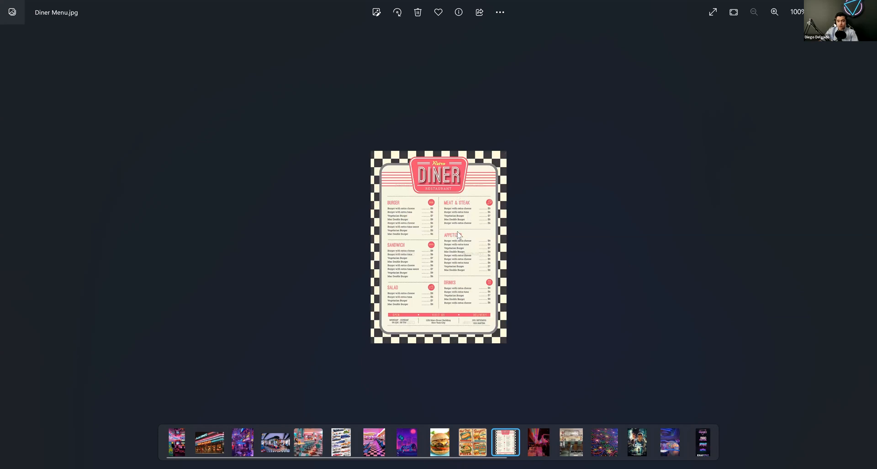
{"action": "mouse_move", "coordinate": [866, 249]}
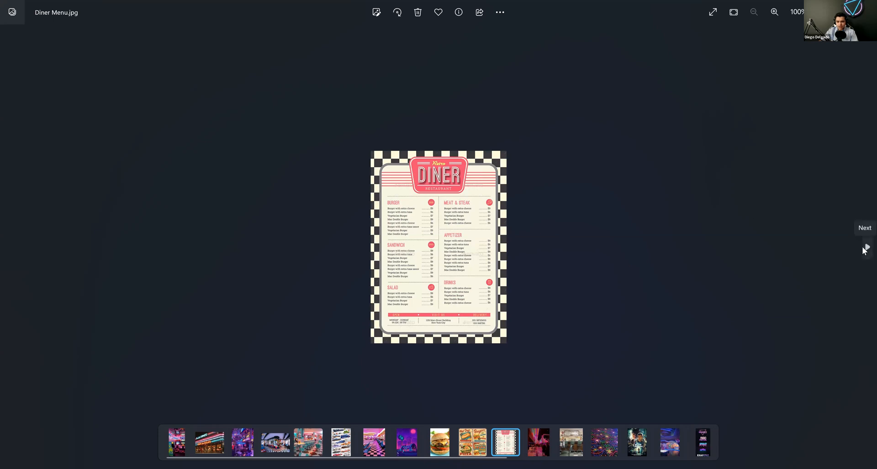
{"action": "left_click", "coordinate": [866, 248]}
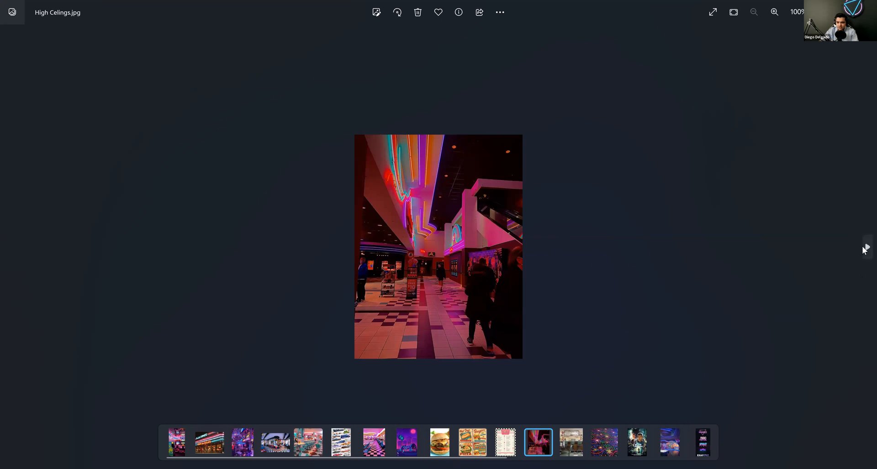
{"action": "left_click", "coordinate": [865, 249]}
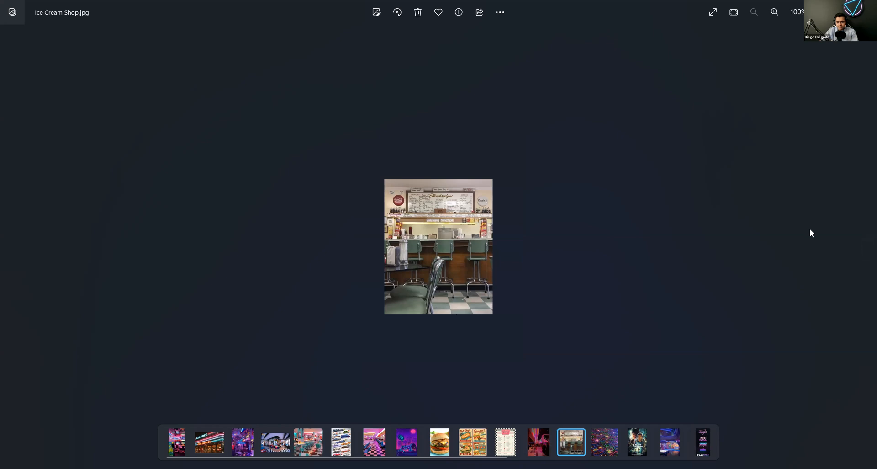
{"action": "left_click", "coordinate": [865, 249]}
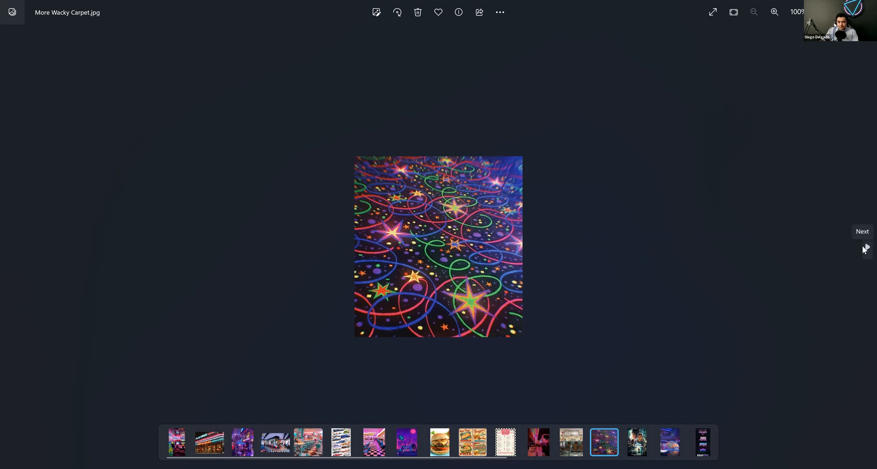
{"action": "left_click", "coordinate": [866, 248]}
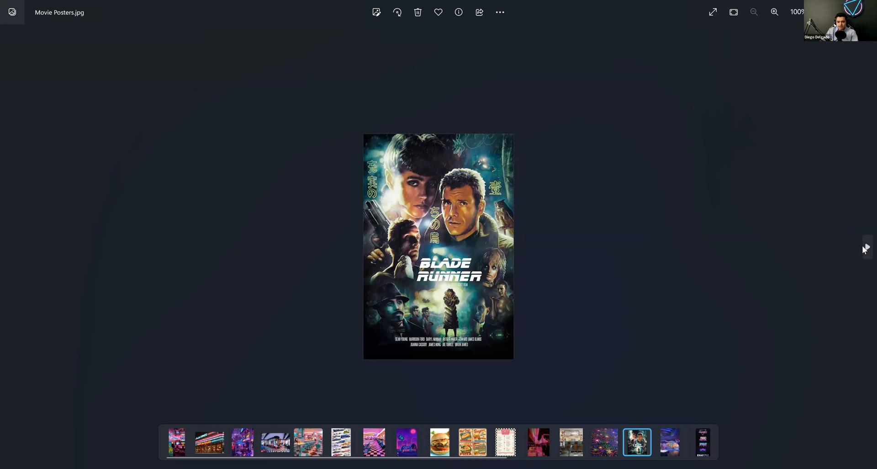
{"action": "left_click", "coordinate": [866, 248]}
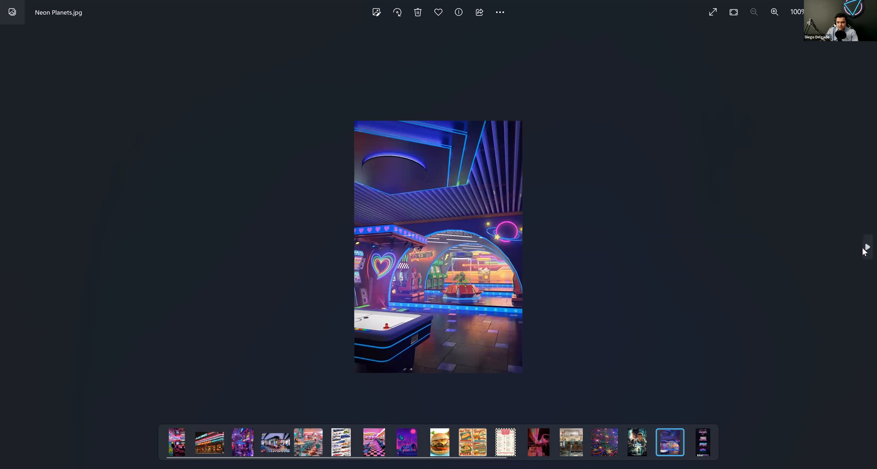
{"action": "left_click", "coordinate": [867, 248]}
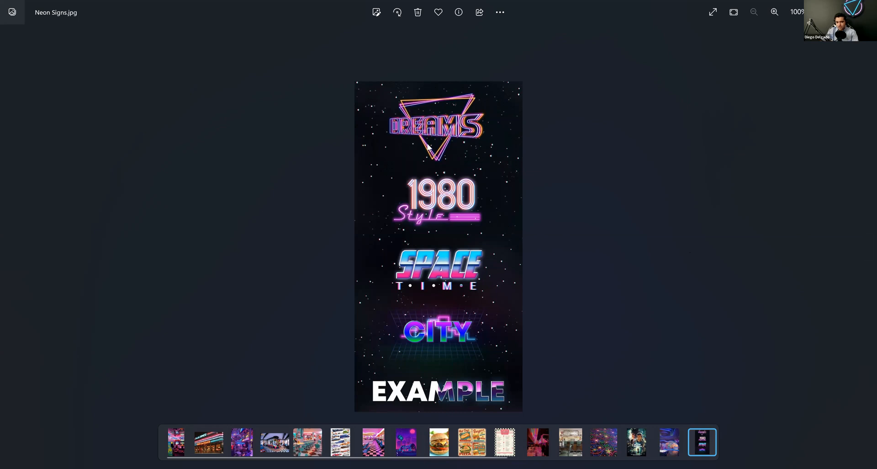
{"action": "mouse_move", "coordinate": [865, 248]}
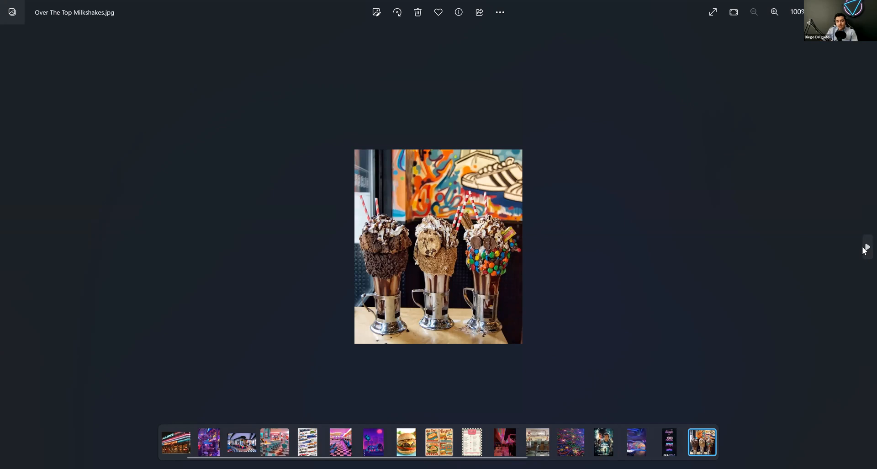
{"action": "left_click", "coordinate": [866, 247]}
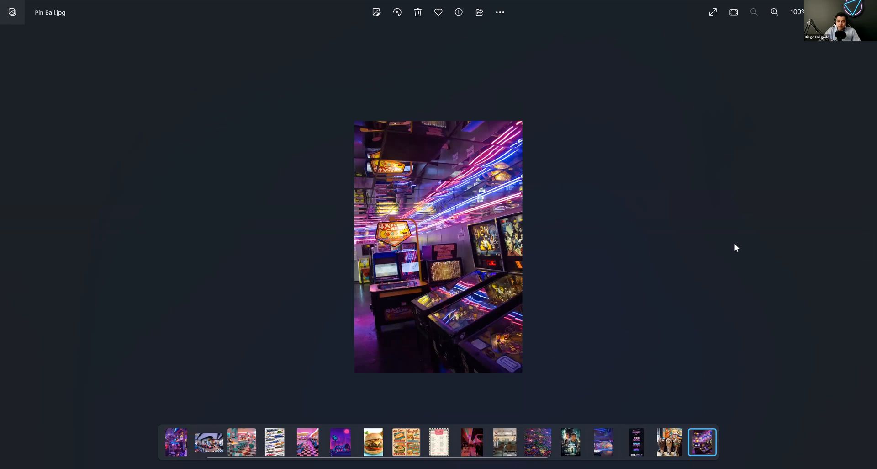
{"action": "left_click", "coordinate": [866, 247]}
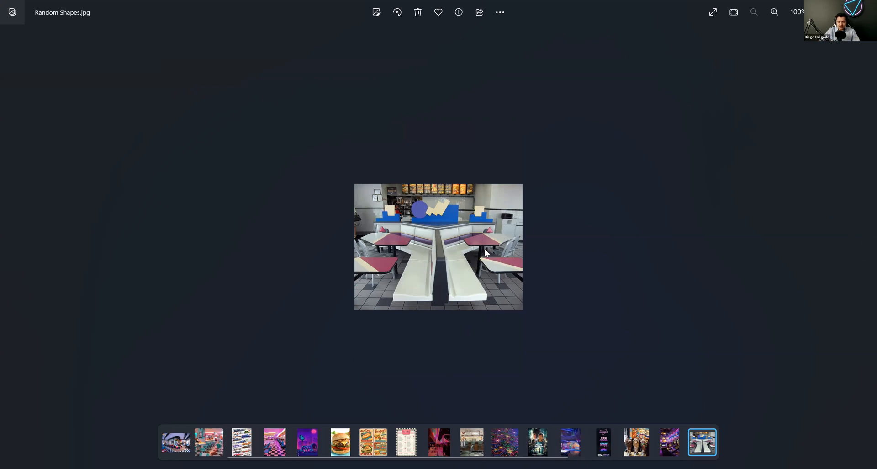
{"action": "mouse_move", "coordinate": [861, 249]}
{"action": "left_click", "coordinate": [865, 249]}
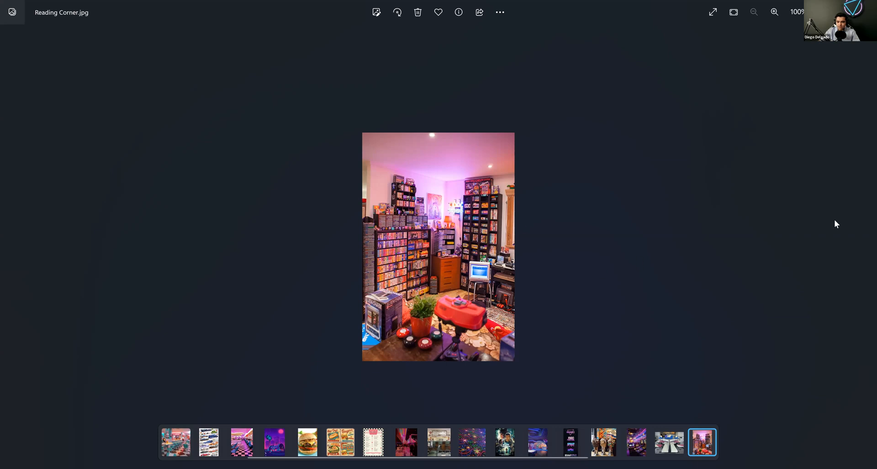
{"action": "left_click", "coordinate": [866, 248]}
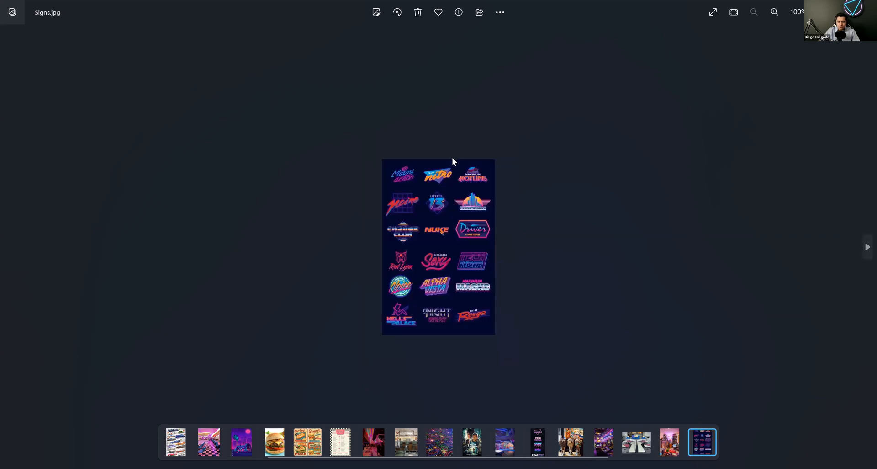
{"action": "left_click", "coordinate": [864, 248]}
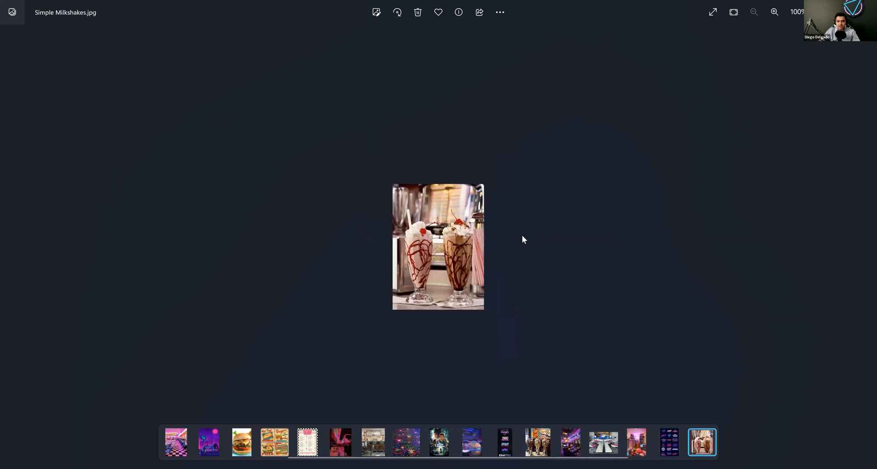
{"action": "left_click", "coordinate": [864, 256]}
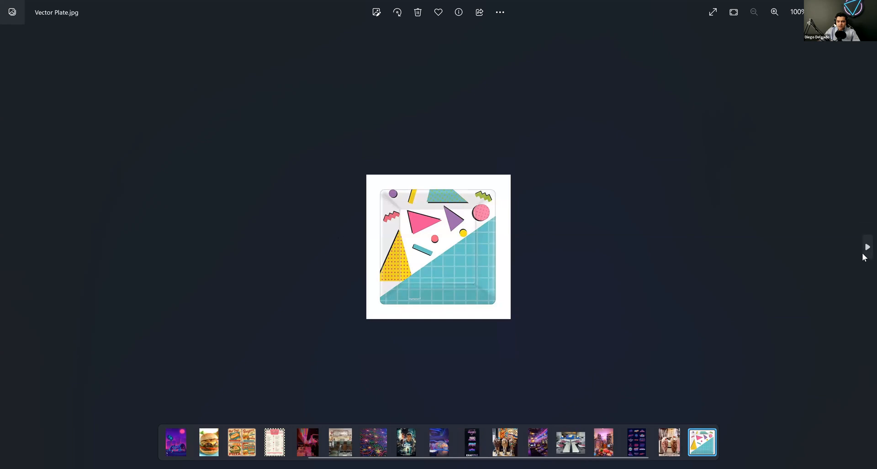
{"action": "left_click", "coordinate": [863, 253]}
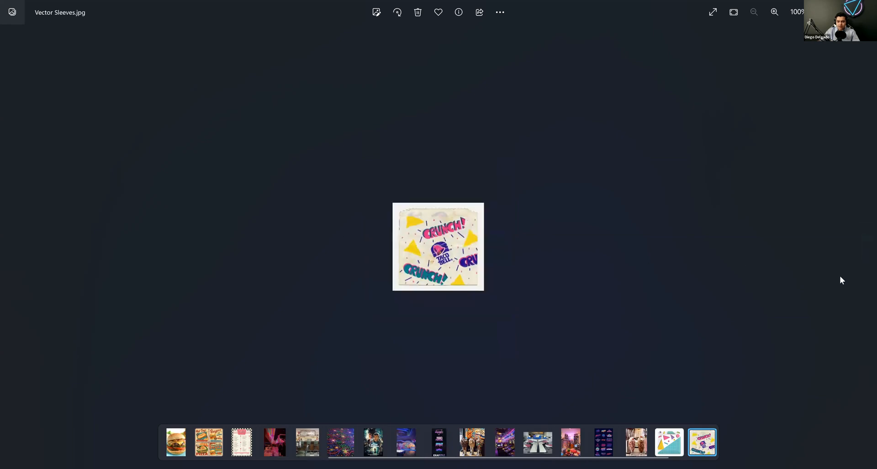
{"action": "left_click", "coordinate": [864, 246]}
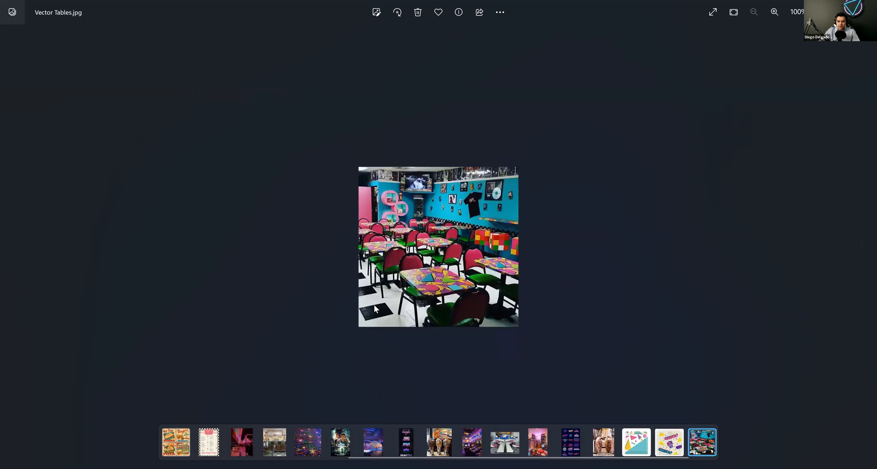
{"action": "left_click", "coordinate": [865, 249]}
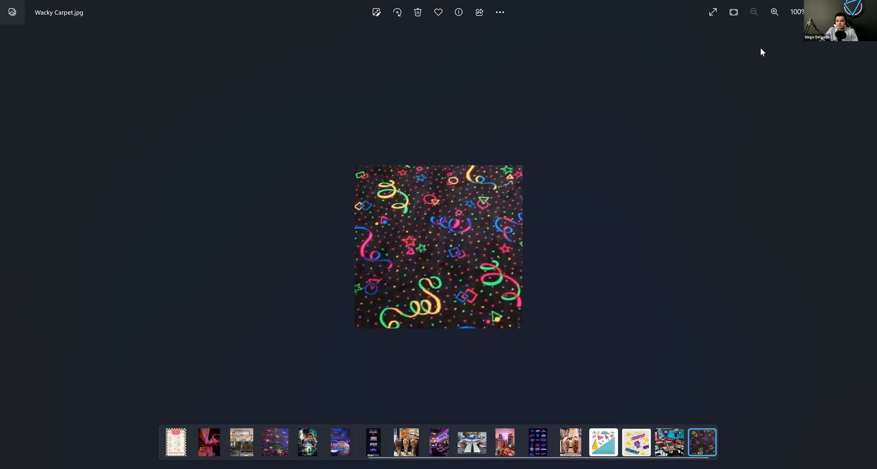
{"action": "left_click", "coordinate": [845, 8]}
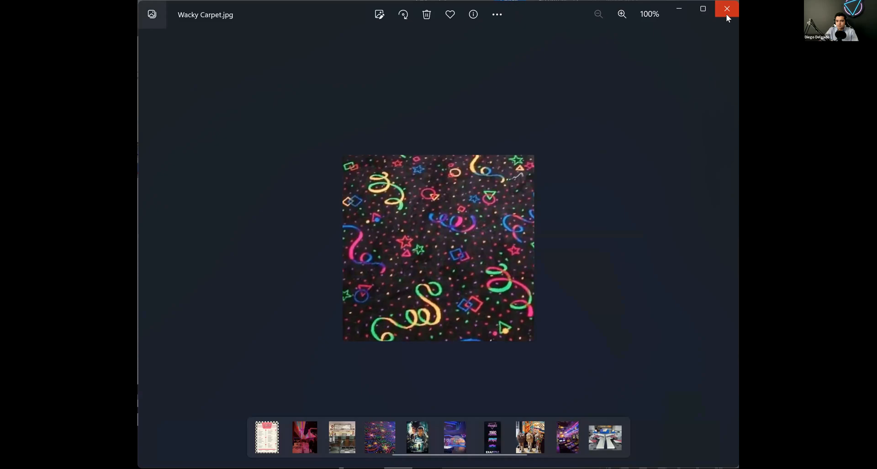
{"action": "left_click", "coordinate": [726, 14]}
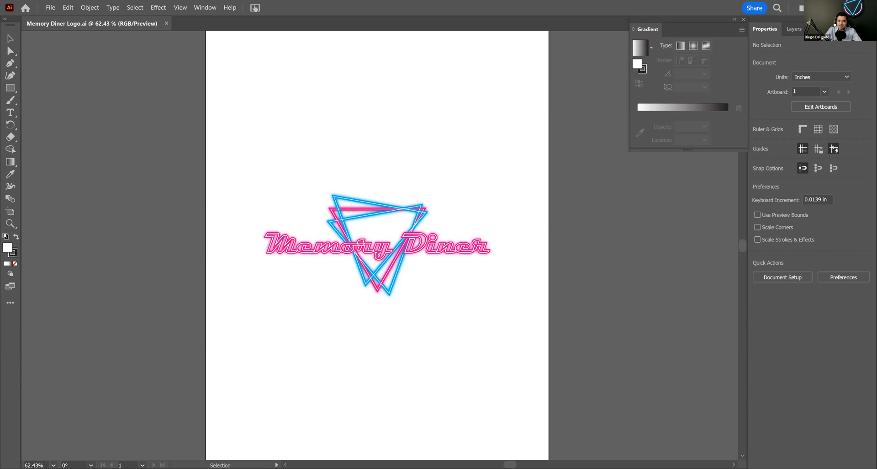
Step: Switch from the Illustrator logo to InDesign and look over the whole Memory Diner flyer at 75% magnification
{"action": "key", "text": "f"}
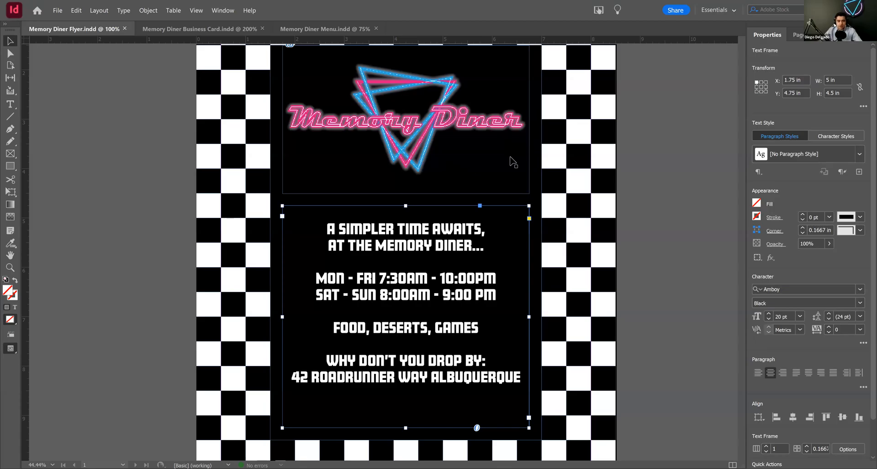
{"action": "scroll", "coordinate": [237, 42], "scroll_direction": "up", "scroll_amount": 4}
{"action": "scroll", "coordinate": [237, 42], "scroll_direction": "down", "scroll_amount": 3}
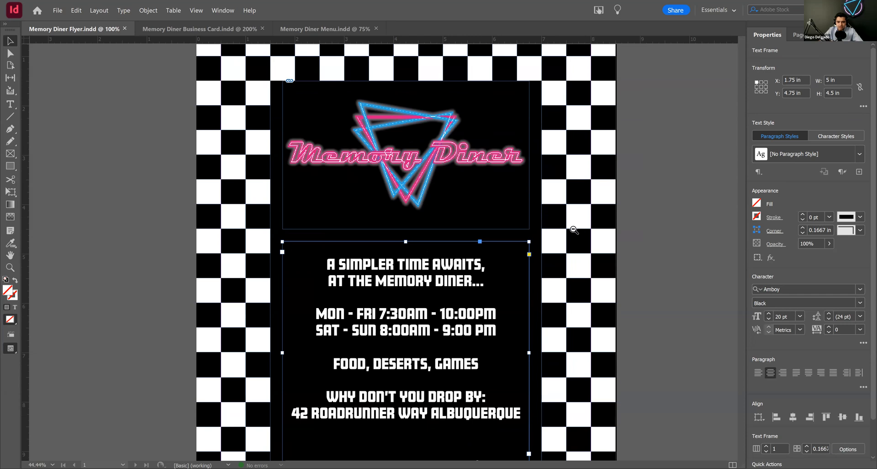
{"action": "left_click", "coordinate": [435, 264]}
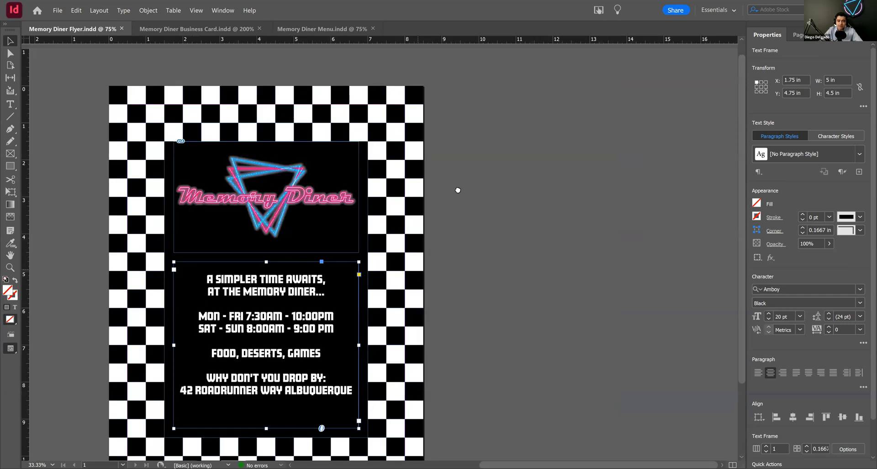
{"action": "left_click_drag", "start_coordinate": [456, 190], "coordinate": [536, 154]}
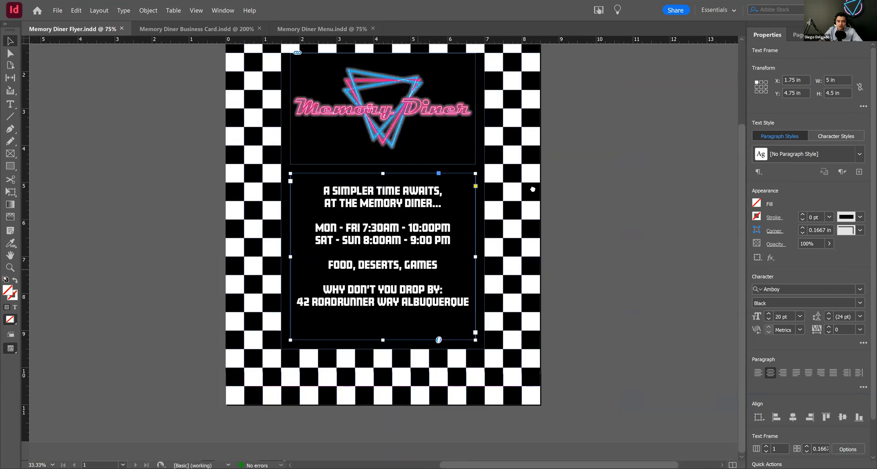
{"action": "left_click_drag", "start_coordinate": [536, 223], "coordinate": [536, 228]}
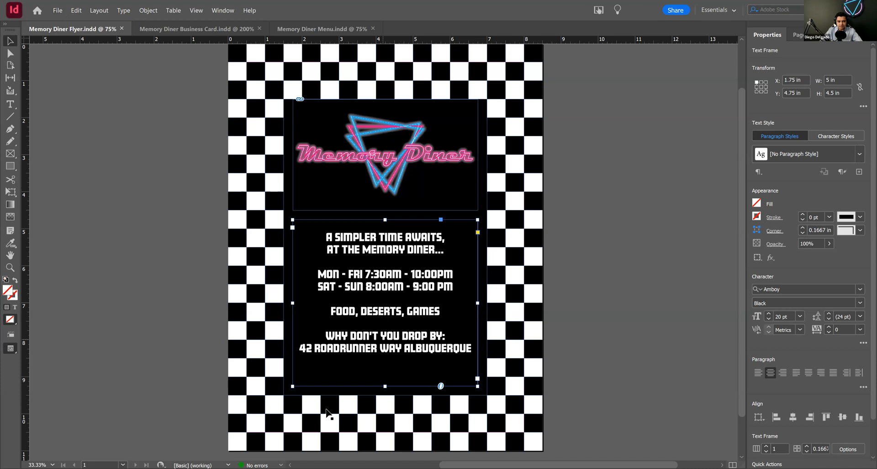
Step: Create a one-page portrait document in inches, 8.5 x 11 in, with 0.5 in margins on all sides
{"action": "left_click", "coordinate": [56, 11]}
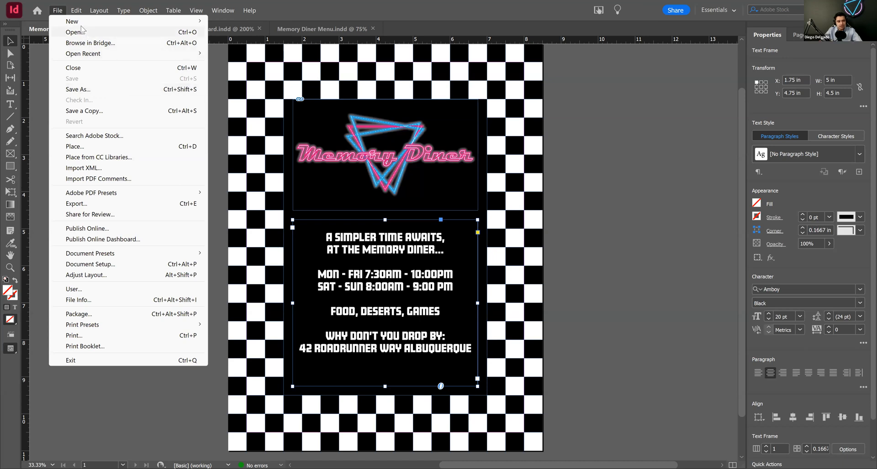
{"action": "mouse_move", "coordinate": [163, 26]}
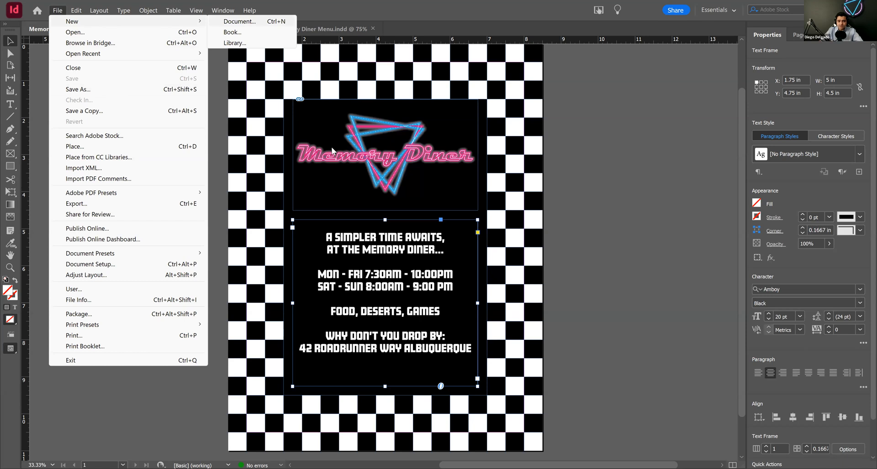
{"action": "key", "text": "ctrl+n"}
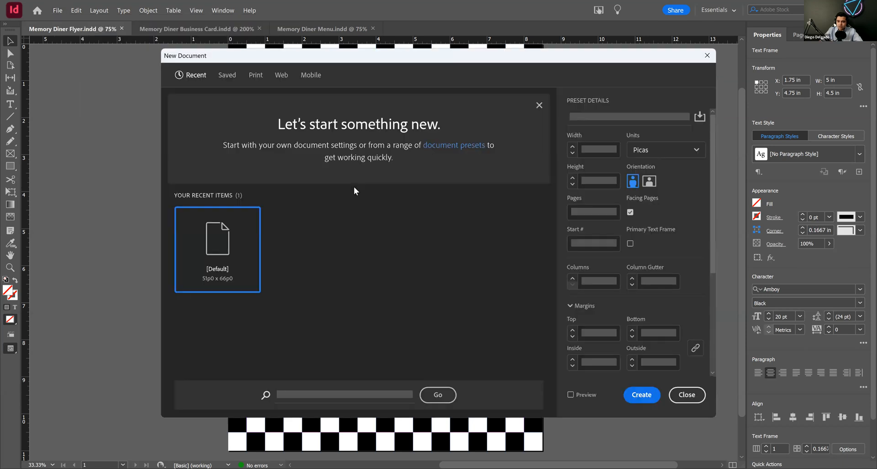
{"action": "left_click", "coordinate": [663, 150]}
{"action": "left_click", "coordinate": [659, 207]}
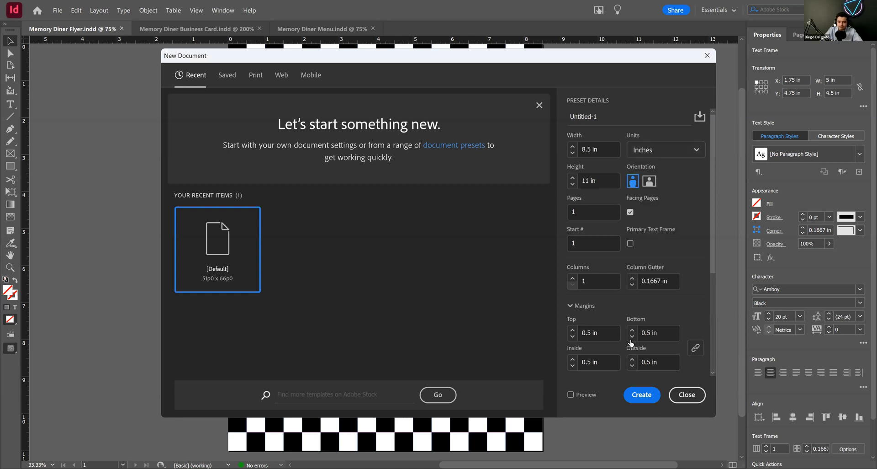
{"action": "left_click", "coordinate": [646, 400]}
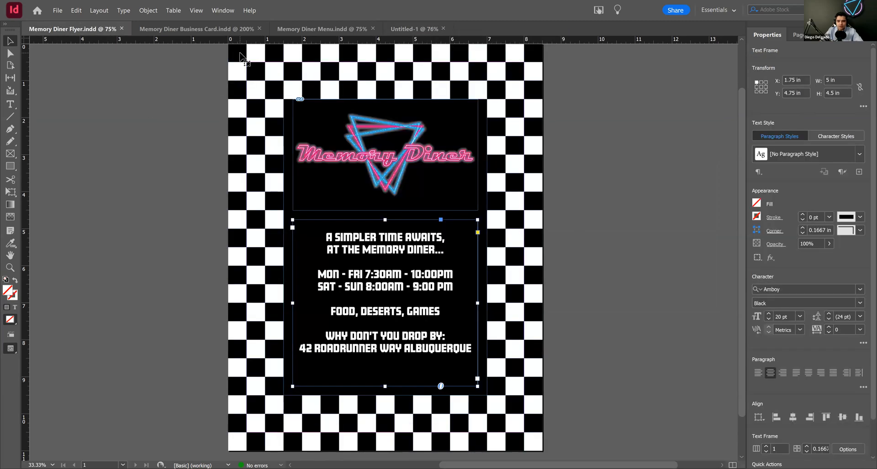
Step: Check the corner square in Memory Diner Flyer.indd and draw a square about 0.8 in wide on the blank page, filled [Black] with no stroke
{"action": "left_click", "coordinate": [240, 53]}
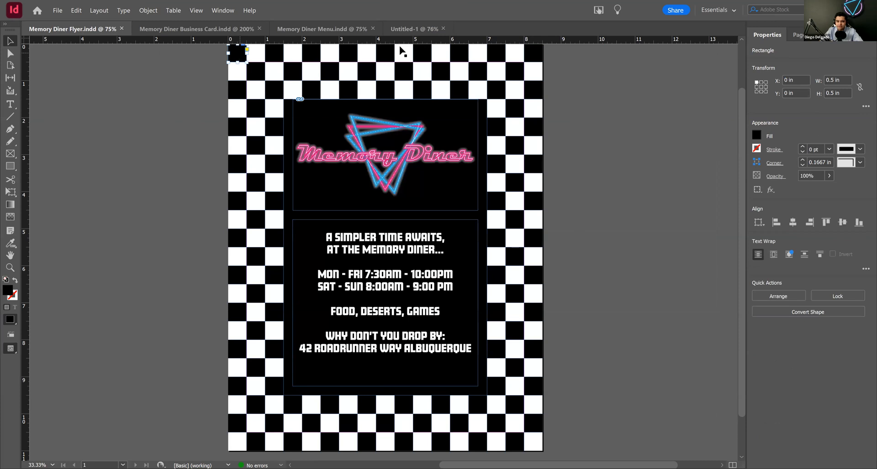
{"action": "left_click", "coordinate": [409, 29]}
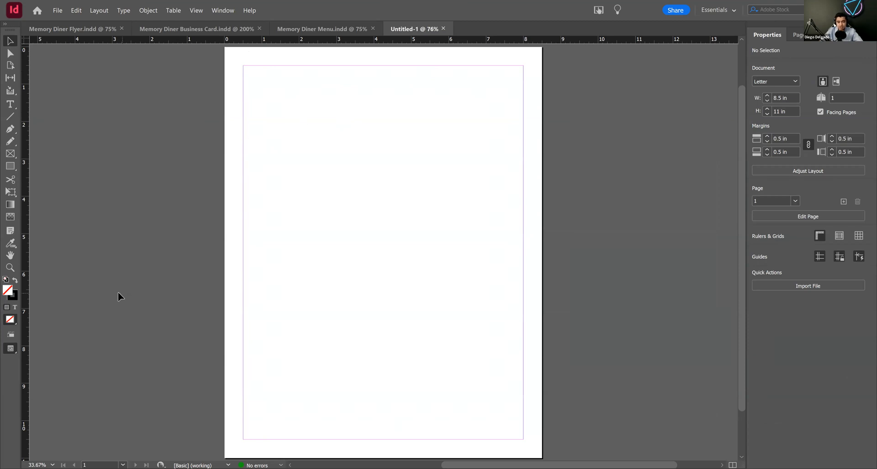
{"action": "left_click", "coordinate": [12, 167]}
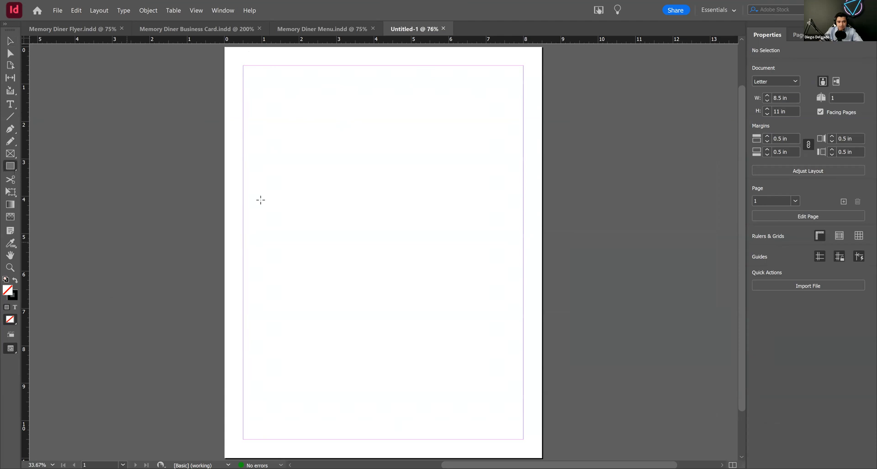
{"action": "left_click_drag", "start_coordinate": [264, 191], "coordinate": [294, 220]}
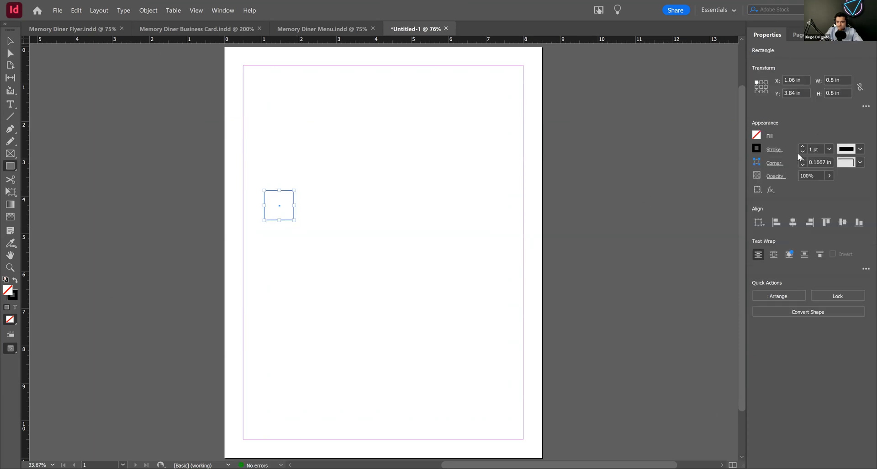
{"action": "left_click", "coordinate": [803, 152]}
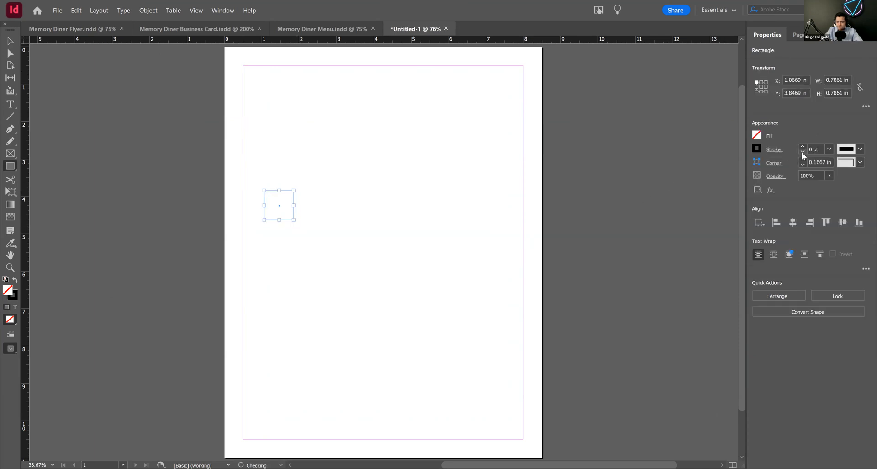
{"action": "left_click", "coordinate": [757, 136]}
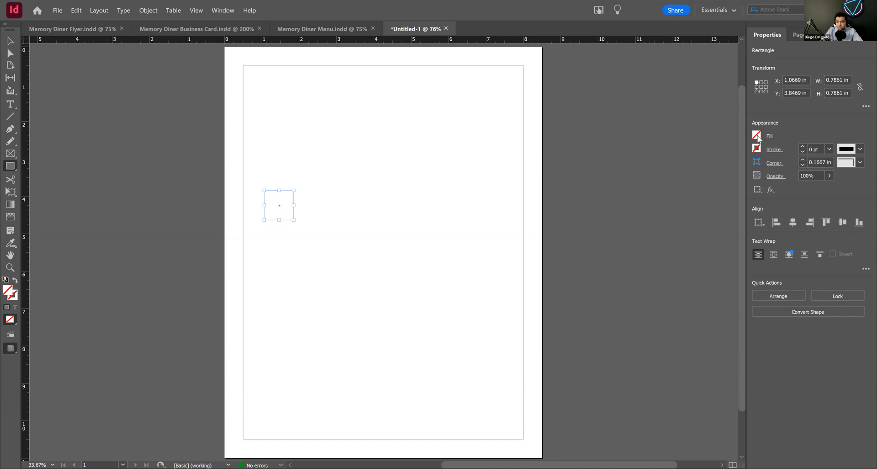
{"action": "left_click", "coordinate": [675, 237]}
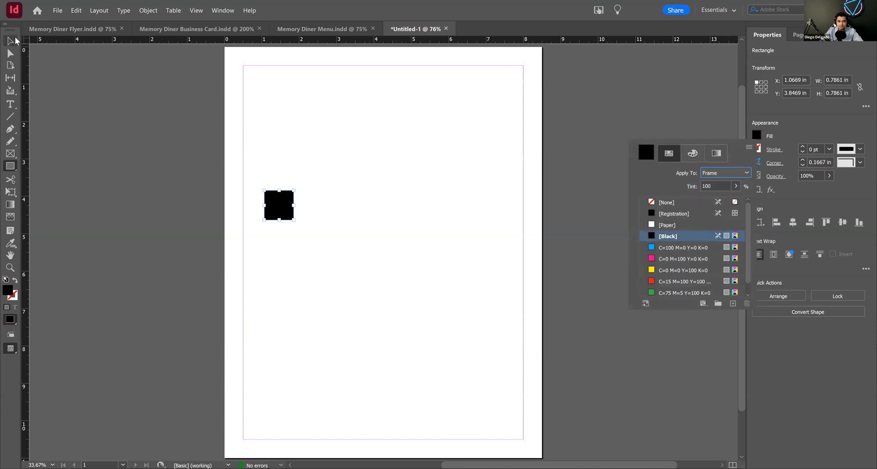
Step: Constrain the black square's width and height proportions and resize it to 0.5 in by 0.5 in
{"action": "left_click", "coordinate": [860, 87]}
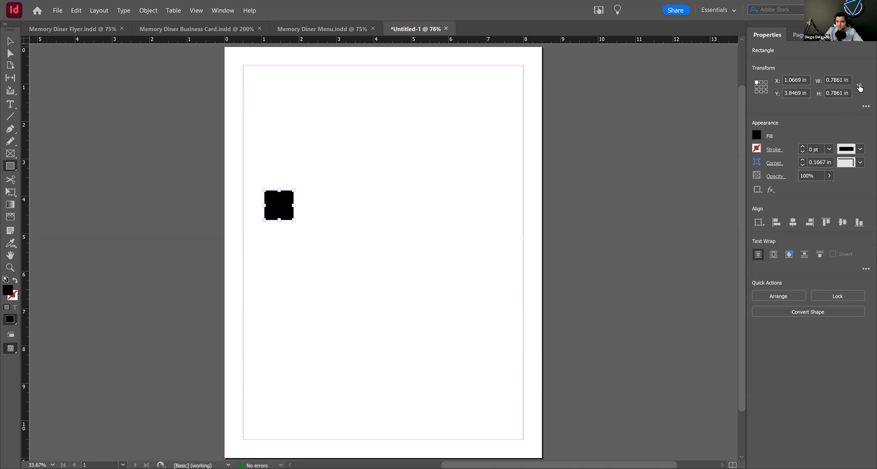
{"action": "left_click", "coordinate": [839, 81]}
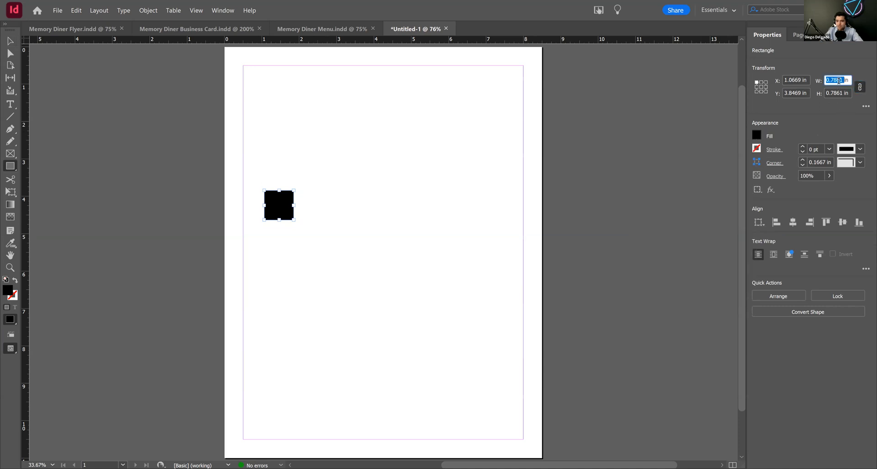
{"action": "type", "text": "0.5"}
{"action": "key", "text": "Return"}
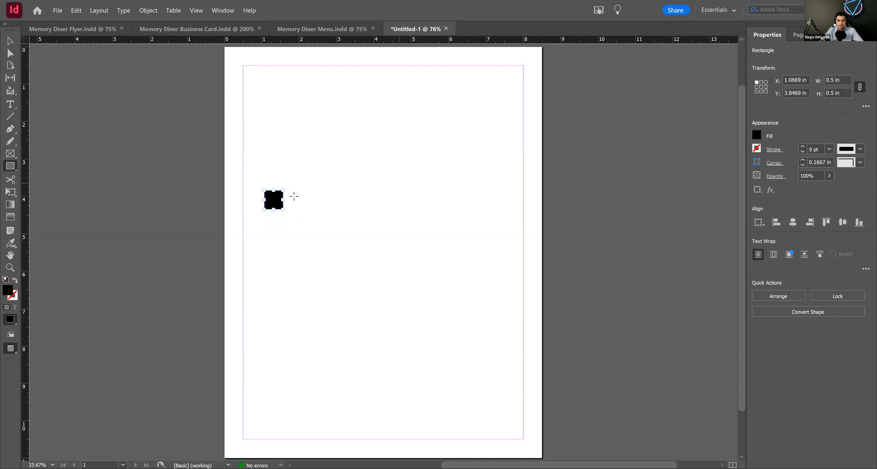
{"action": "left_click", "coordinate": [6, 41]}
{"action": "left_click", "coordinate": [331, 181]}
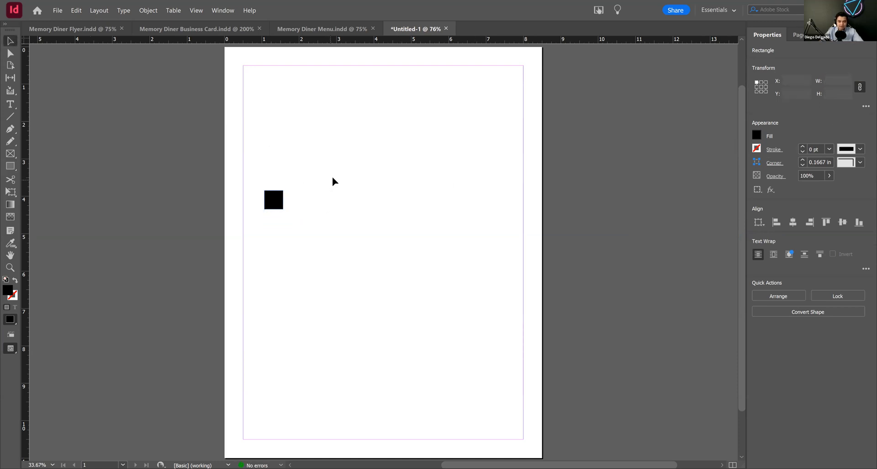
Step: Move the black square into the page's upper-left corner and set its transform reference point to the center
{"action": "left_click_drag", "start_coordinate": [334, 174], "coordinate": [339, 183]}
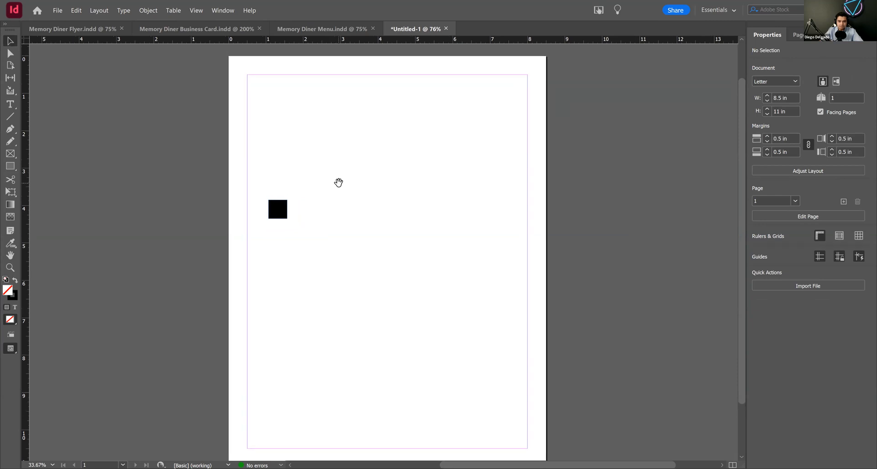
{"action": "left_click_drag", "start_coordinate": [283, 208], "coordinate": [242, 68]}
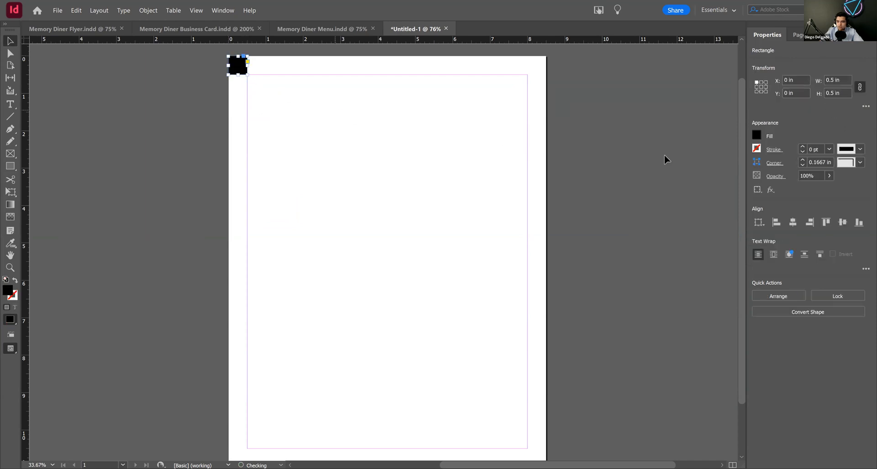
{"action": "left_click", "coordinate": [761, 87]}
{"action": "left_click", "coordinate": [296, 123]}
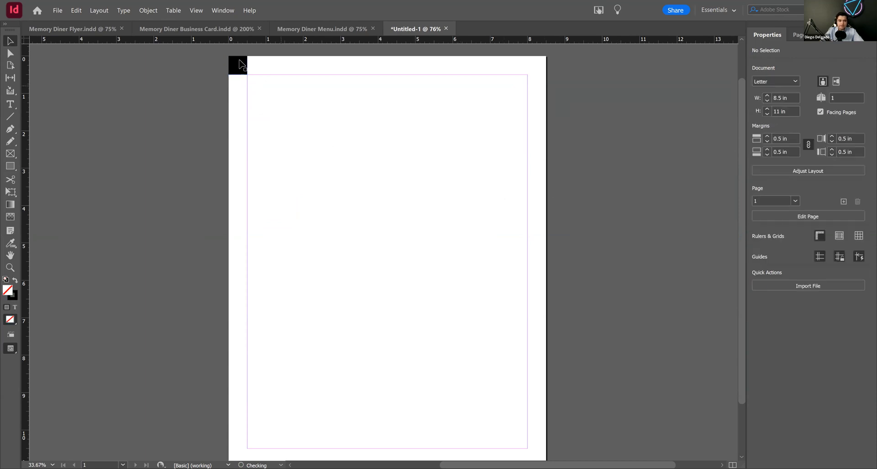
Step: Duplicate the black square directly beside it to the right and fill the copy with [Paper]
{"action": "mouse_move", "coordinate": [266, 63]}
{"action": "left_mouse_down"}
{"action": "mouse_move", "coordinate": [255, 63]}
{"action": "mouse_move", "coordinate": [254, 83]}
{"action": "mouse_move", "coordinate": [258, 62]}
{"action": "mouse_move", "coordinate": [271, 61]}
{"action": "left_mouse_up"}
{"action": "left_click_drag", "start_coordinate": [261, 72], "coordinate": [261, 72]}
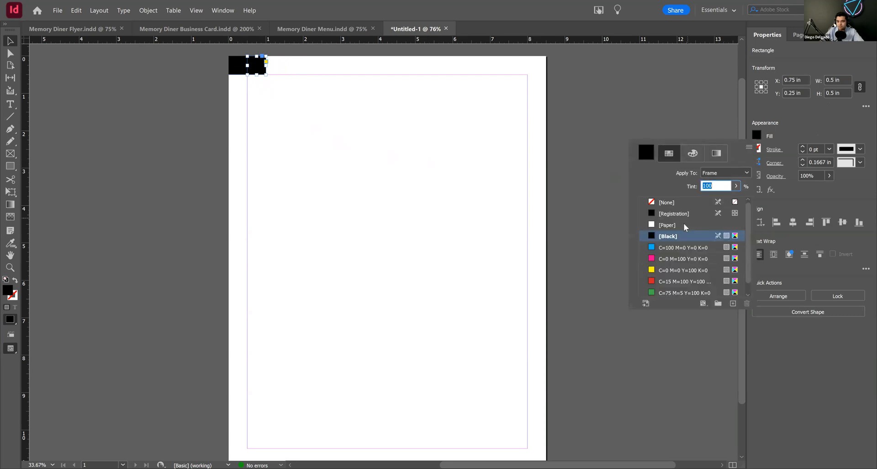
{"action": "left_click", "coordinate": [684, 225]}
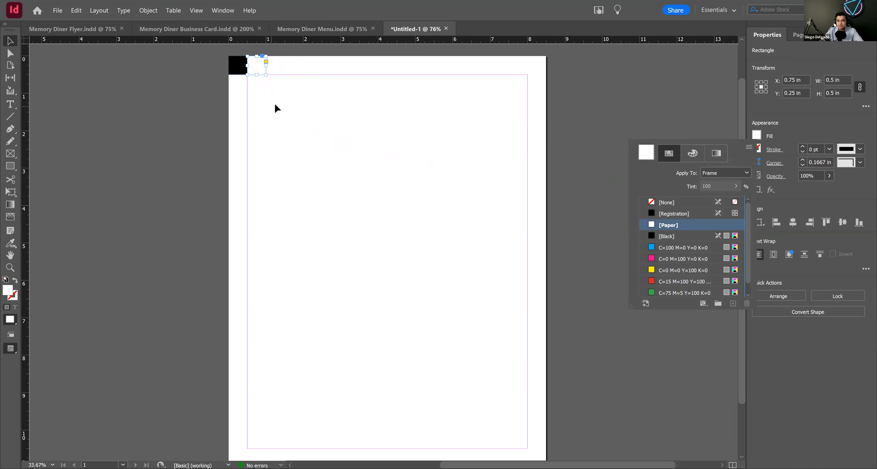
{"action": "left_click", "coordinate": [220, 57]}
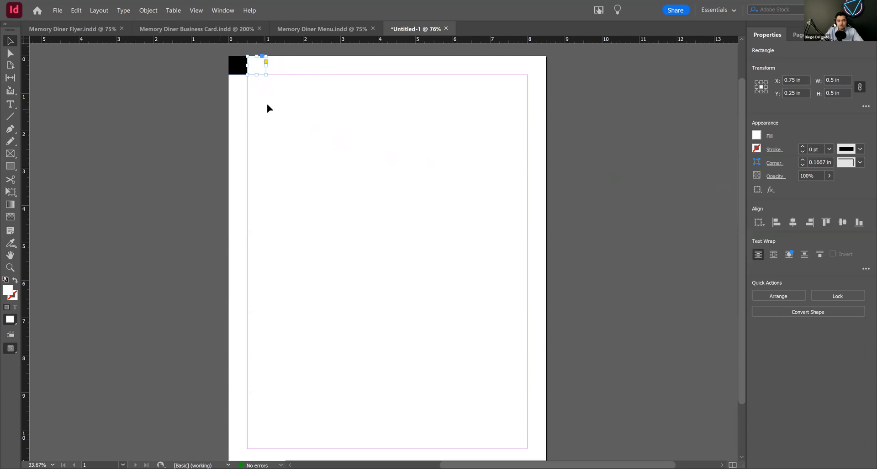
Step: Duplicate the black-and-white pair along the page's top edge, doubling the copied set each time, until the row spans 8 in
{"action": "left_click", "coordinate": [237, 67], "text": "shift"}
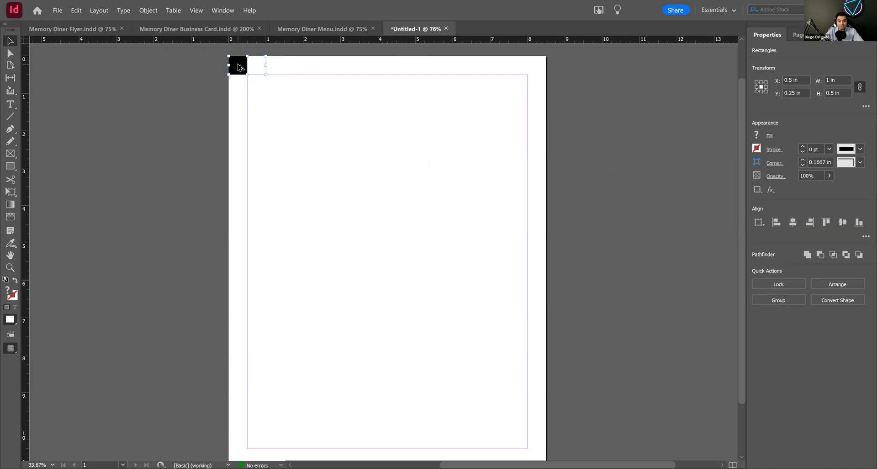
{"action": "left_click_drag", "start_coordinate": [238, 68], "coordinate": [277, 70]}
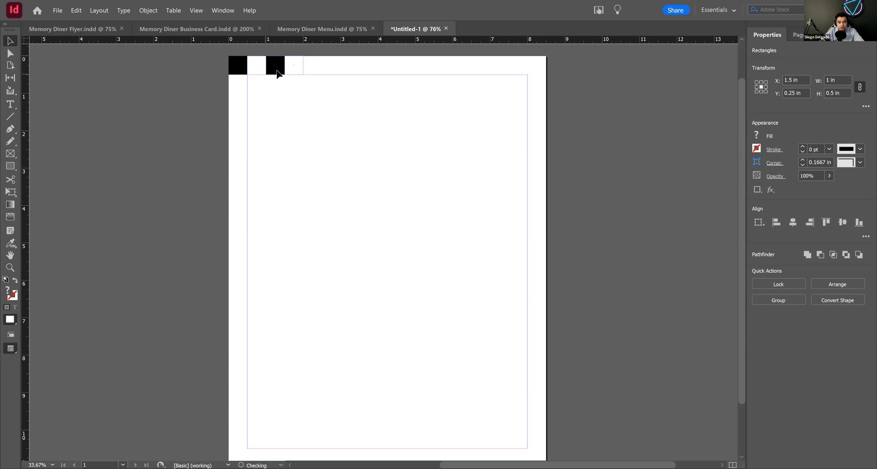
{"action": "left_click", "coordinate": [283, 91]}
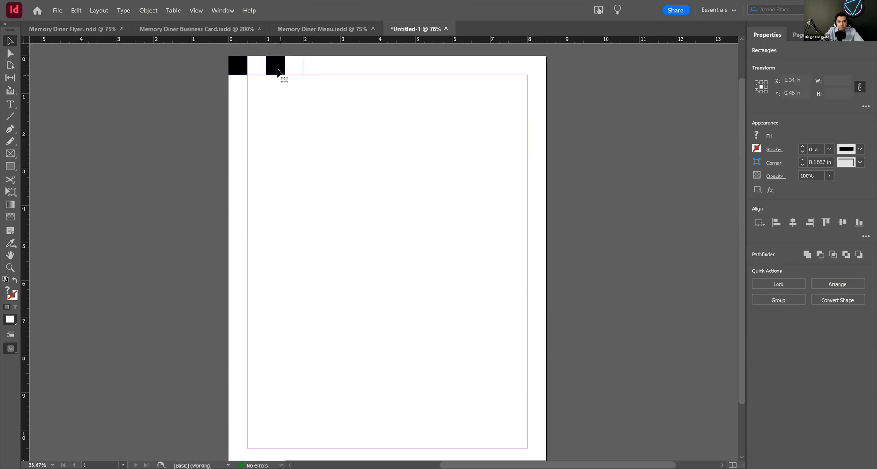
{"action": "left_click", "coordinate": [278, 71]}
{"action": "left_click_drag", "start_coordinate": [316, 99], "coordinate": [315, 76]}
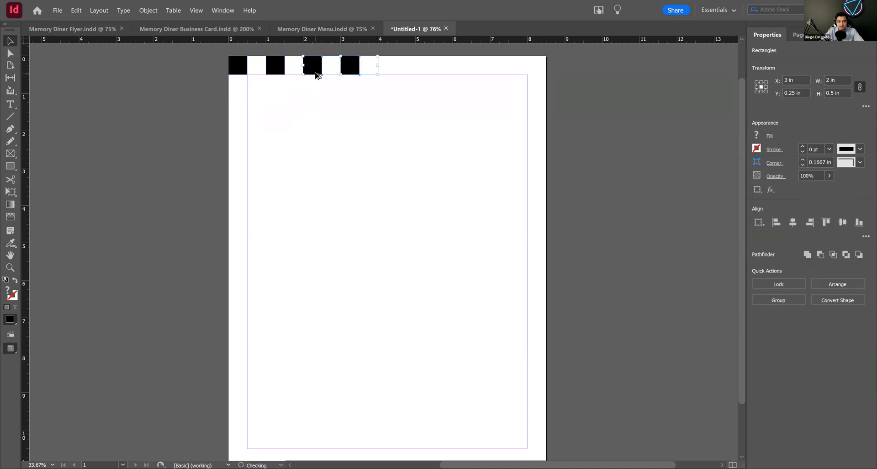
{"action": "left_click", "coordinate": [316, 73]}
{"action": "left_click_drag", "start_coordinate": [395, 112], "coordinate": [222, 54]}
{"action": "left_click_drag", "start_coordinate": [294, 71], "coordinate": [441, 76]}
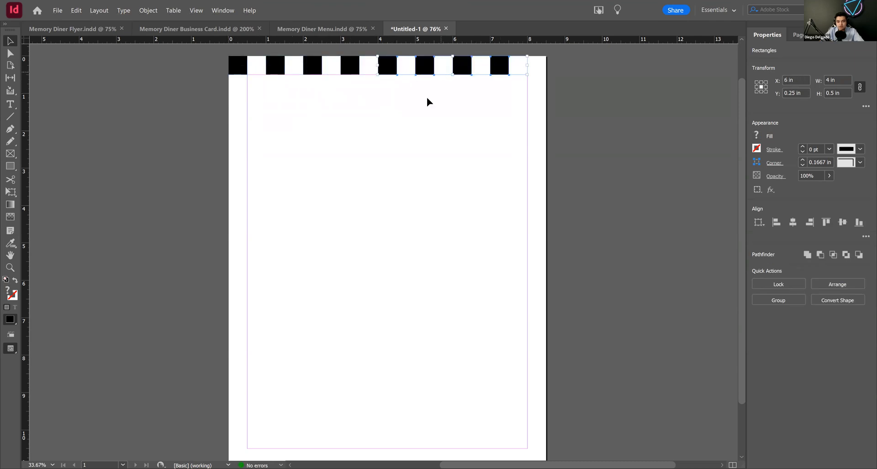
Step: Duplicate a single black square into the last gap at the right end of the top row
{"action": "left_click", "coordinate": [252, 83]}
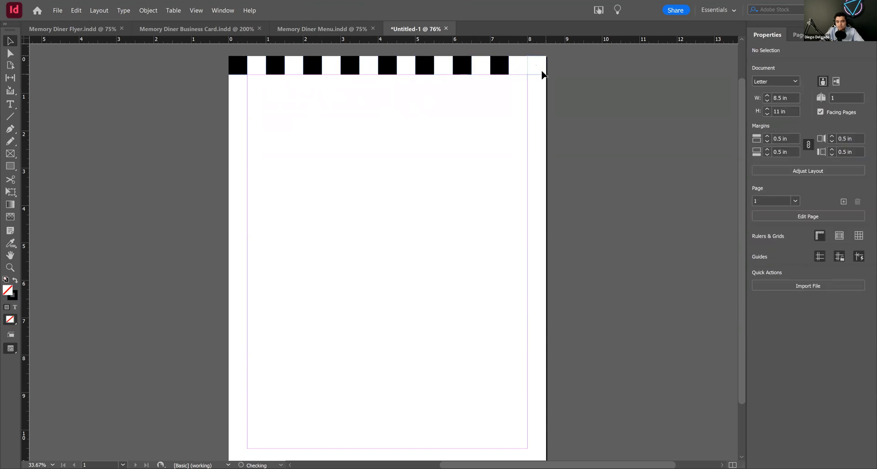
{"action": "left_click_drag", "start_coordinate": [542, 71], "coordinate": [542, 71]}
{"action": "left_click", "coordinate": [547, 92]}
{"action": "left_click", "coordinate": [538, 66]}
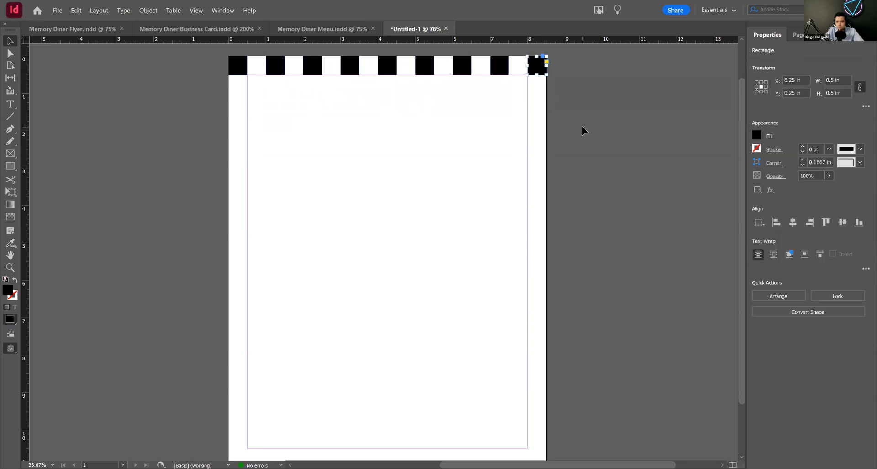
Step: Duplicate the whole top row as a second row, shifted 0.5 in down and 0.5 in to the right
{"action": "left_click", "coordinate": [526, 134]}
{"action": "left_click_drag", "start_coordinate": [608, 89], "coordinate": [197, 57]}
{"action": "left_click_drag", "start_coordinate": [350, 66], "coordinate": [369, 84]}
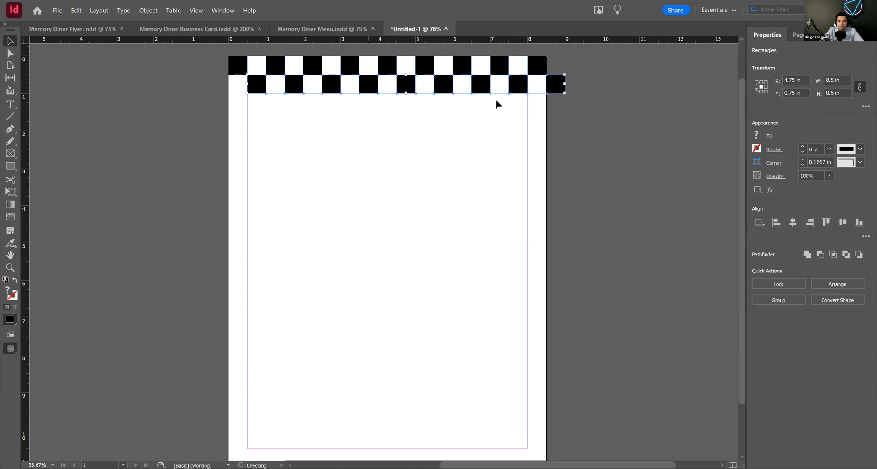
{"action": "left_click", "coordinate": [557, 119]}
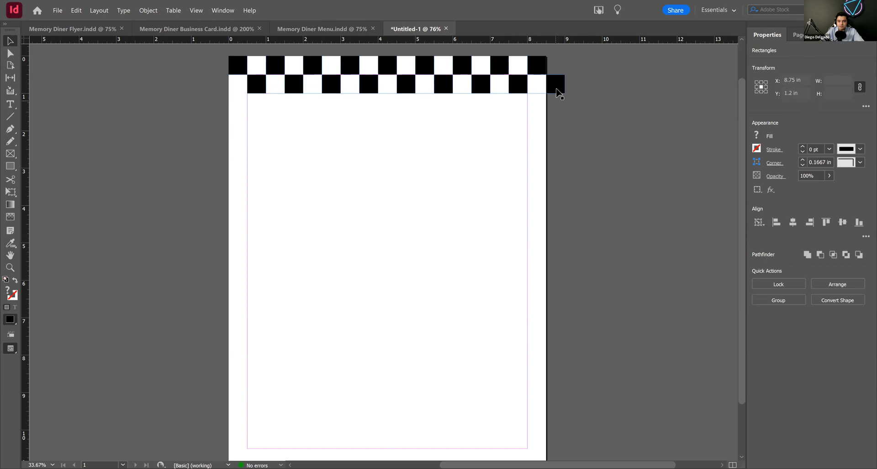
Step: Try moving the overhanging black square to the empty left end of the second row, and undo the move
{"action": "left_click_drag", "start_coordinate": [554, 85], "coordinate": [238, 83]}
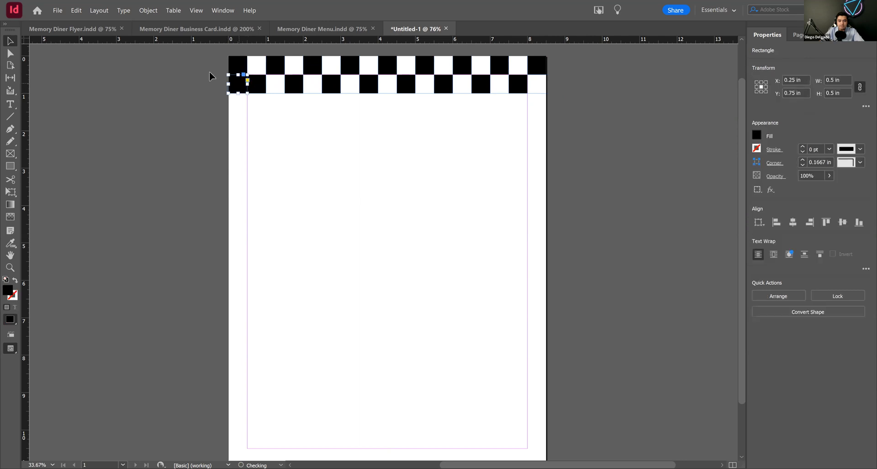
{"action": "left_click", "coordinate": [239, 123]}
{"action": "left_click", "coordinate": [241, 86]}
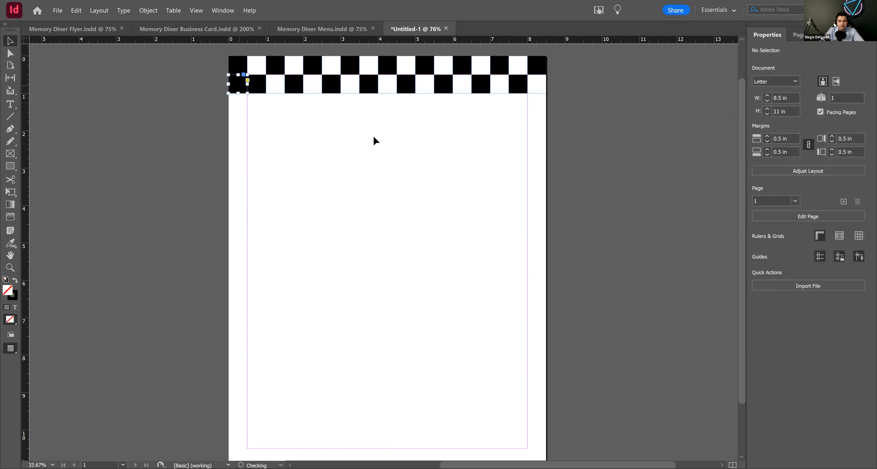
{"action": "key", "text": "ctrl+z"}
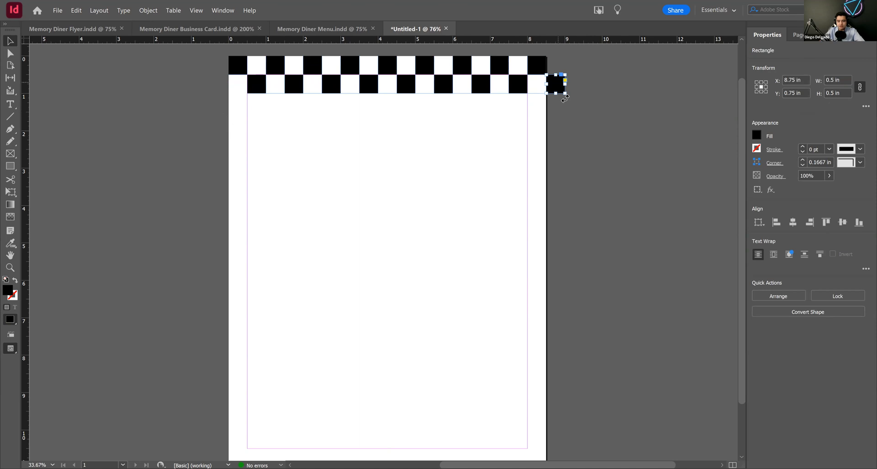
Step: Fill the second row's overhanging square with [Paper] and move it to the empty left end of that row
{"action": "left_click", "coordinate": [757, 148]}
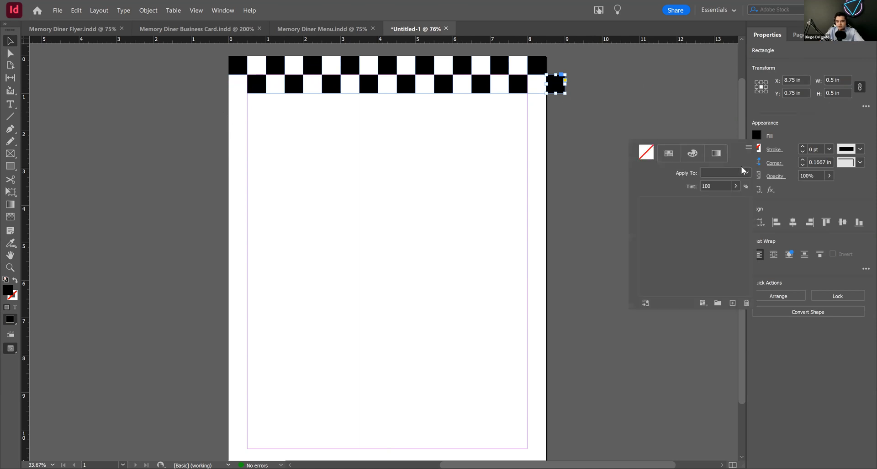
{"action": "left_click", "coordinate": [671, 223]}
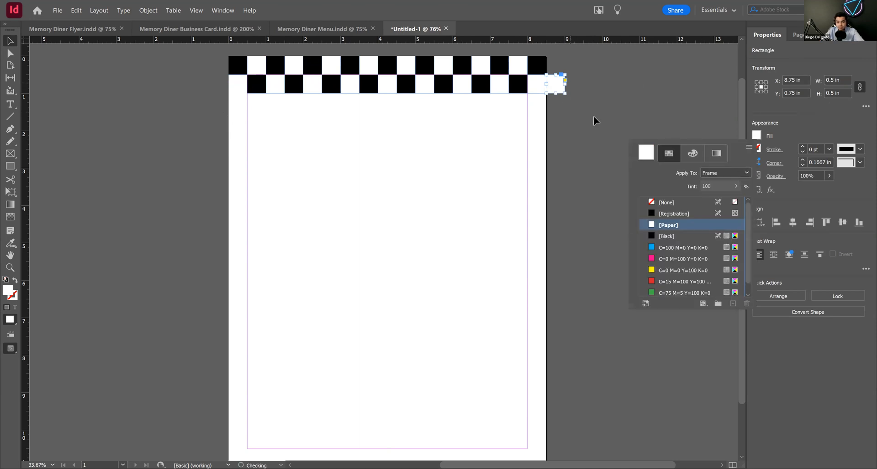
{"action": "left_click_drag", "start_coordinate": [557, 91], "coordinate": [236, 89]}
Step: Duplicate the two checkered rows directly below, and duplicate the resulting four rows to make eight rows
{"action": "left_click_drag", "start_coordinate": [634, 172], "coordinate": [205, 50]}
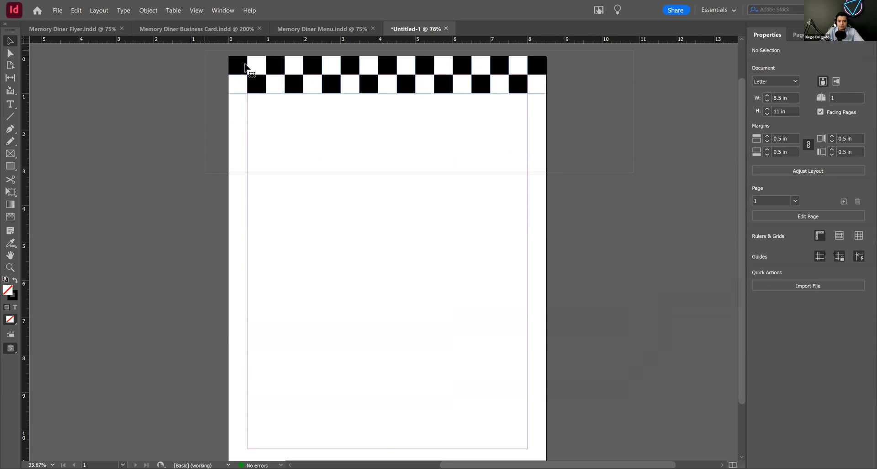
{"action": "left_click_drag", "start_coordinate": [313, 78], "coordinate": [315, 100]}
{"action": "left_click_drag", "start_coordinate": [630, 196], "coordinate": [204, 54]}
{"action": "left_click_drag", "start_coordinate": [369, 92], "coordinate": [373, 161]}
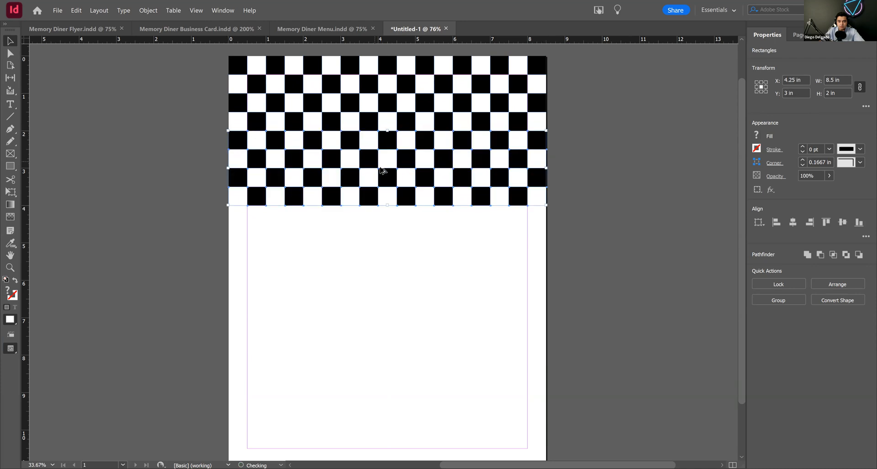
Step: Duplicate all eight checkered rows directly below, and copy that lower block again to cover the page's remaining bottom area
{"action": "key", "text": "ctrl+a"}
{"action": "left_click_drag", "start_coordinate": [370, 121], "coordinate": [372, 271]}
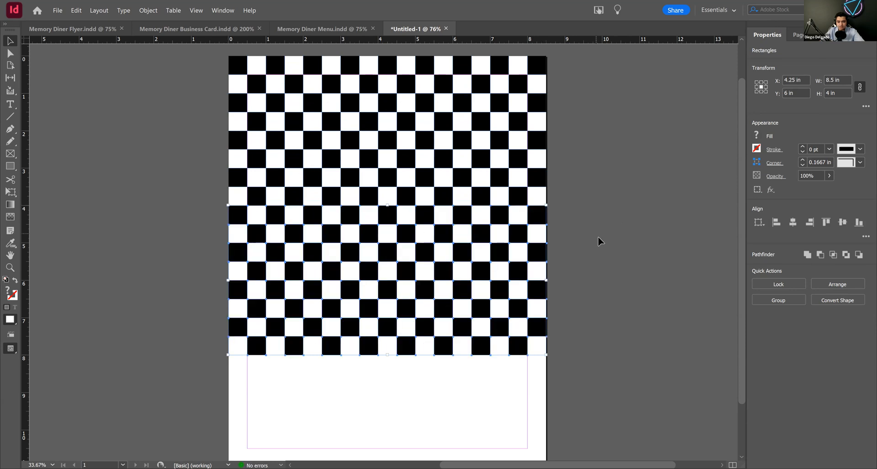
{"action": "scroll", "coordinate": [599, 237], "scroll_direction": "down", "scroll_amount": 3}
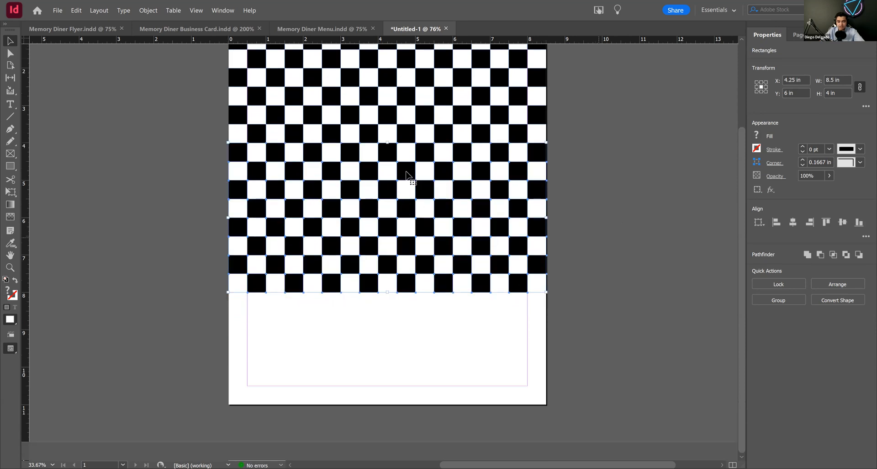
{"action": "left_click_drag", "start_coordinate": [402, 223], "coordinate": [430, 324]}
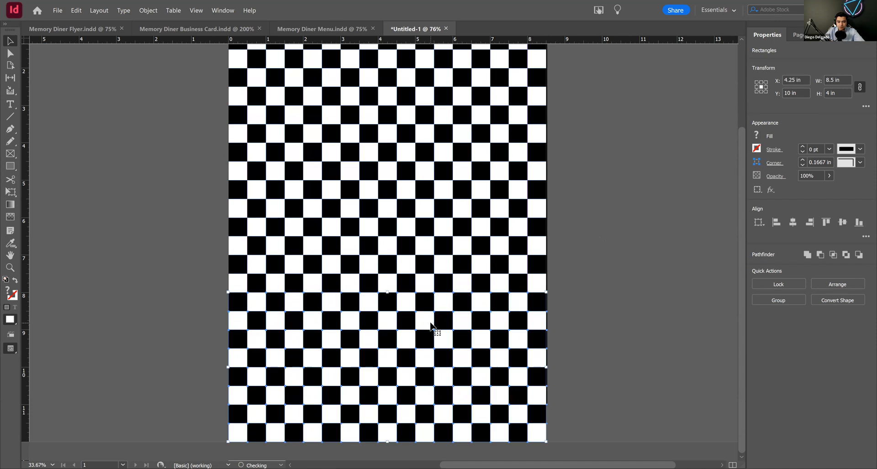
Step: Delete the two checkered rows that extend below the page's lower edge
{"action": "left_click", "coordinate": [602, 292]}
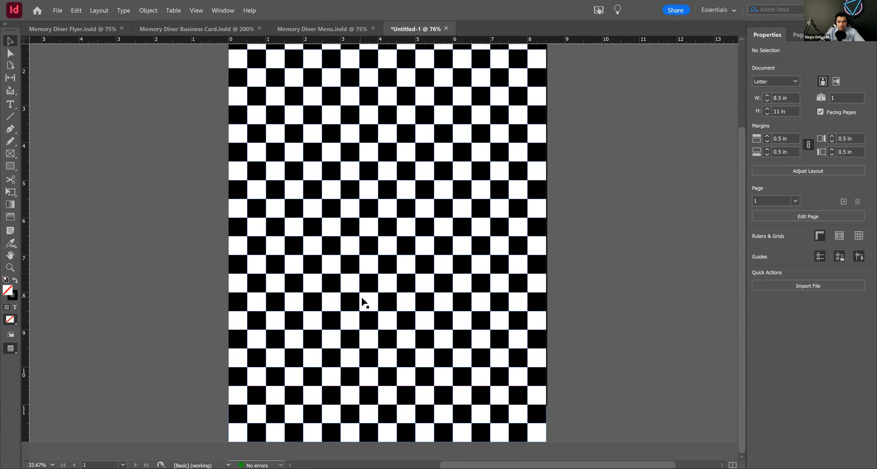
{"action": "left_click", "coordinate": [396, 313], "text": "alt"}
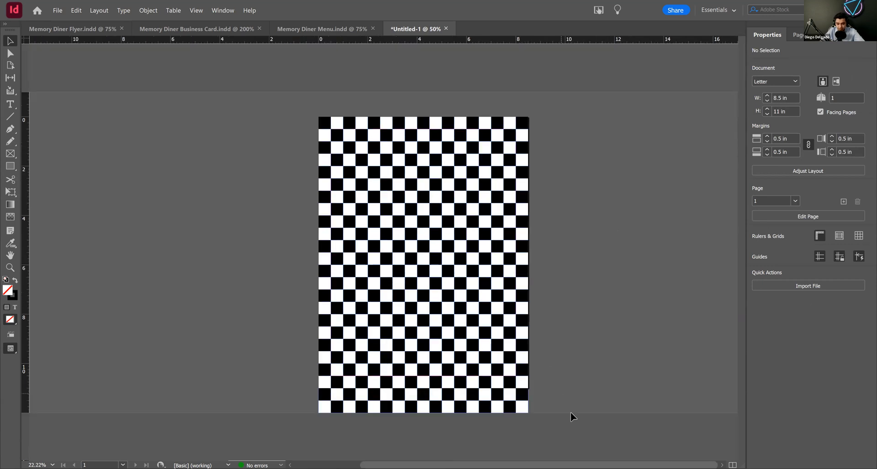
{"action": "left_click_drag", "start_coordinate": [566, 407], "coordinate": [314, 373]}
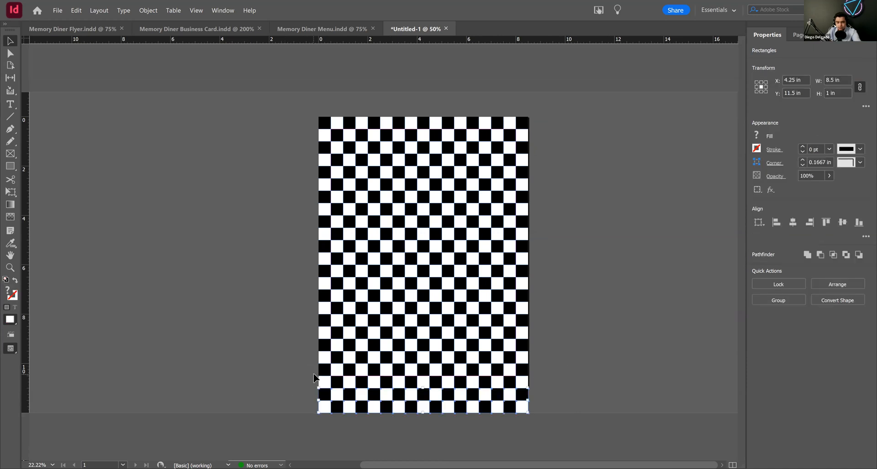
Step: Try pulling the white square at the page's lower-right corner off the page, restore it to the corner, and clear the selection
{"action": "left_click_drag", "start_coordinate": [567, 390], "coordinate": [536, 386]}
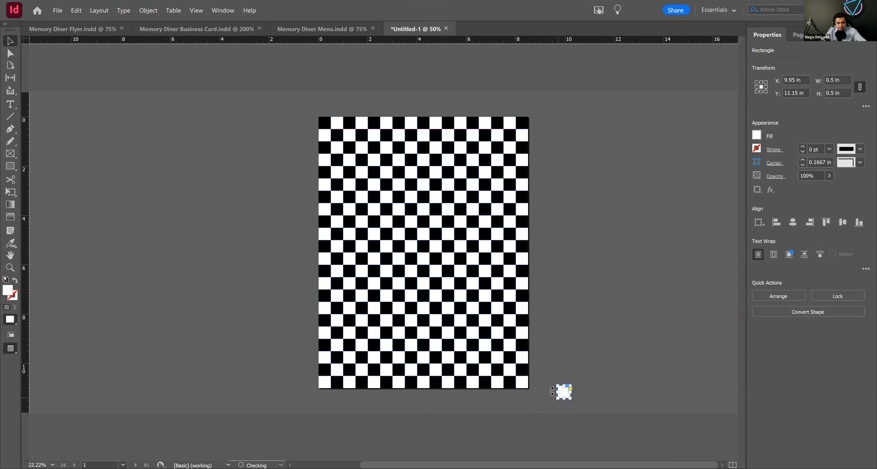
{"action": "left_click", "coordinate": [566, 296]}
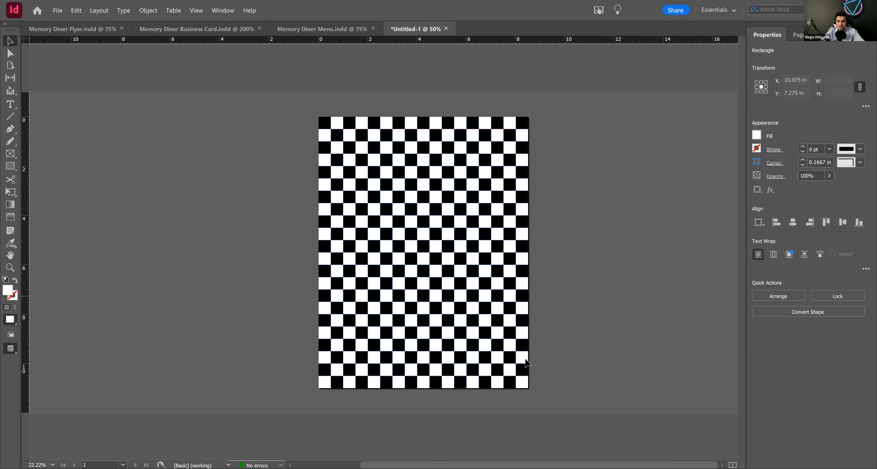
{"action": "left_click", "coordinate": [518, 381]}
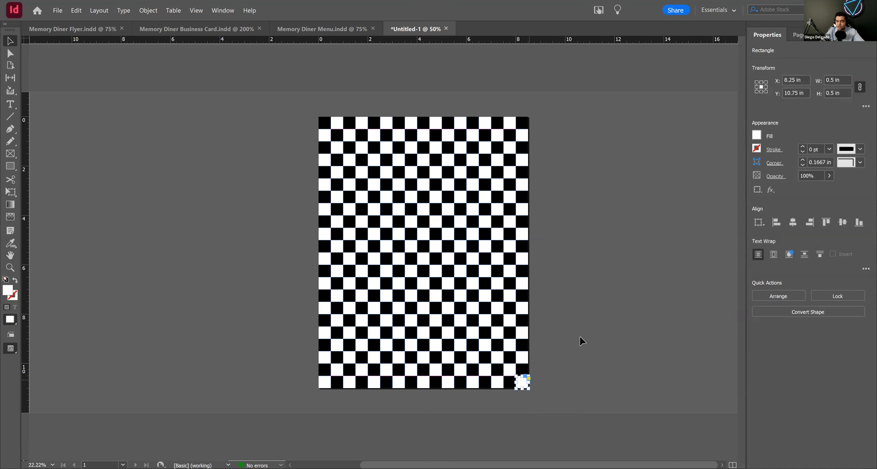
{"action": "left_click", "coordinate": [581, 293]}
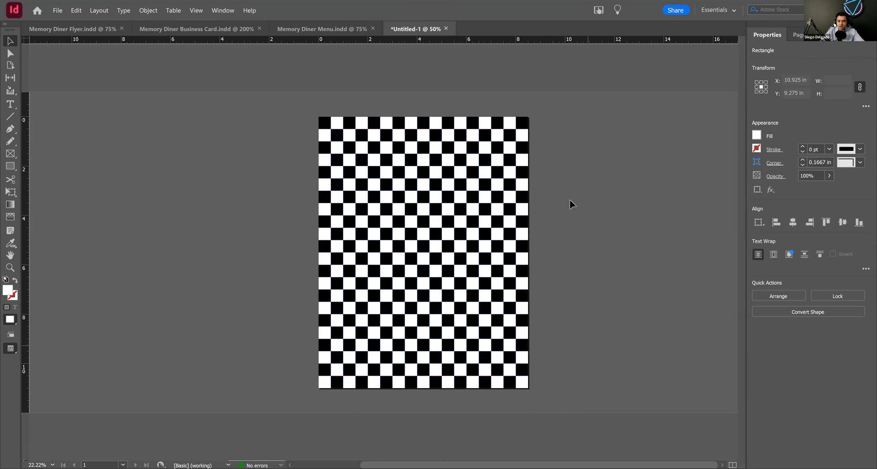
{"action": "left_click", "coordinate": [597, 171]}
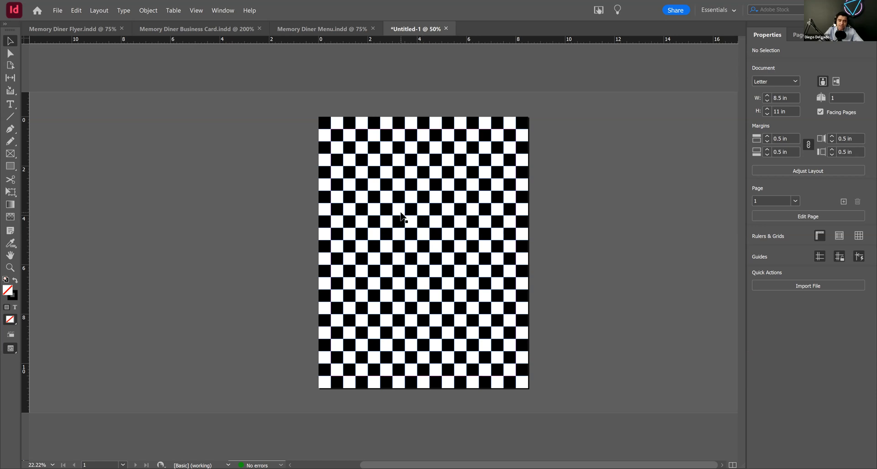
Step: Check the black center panel's dimensions in Memory Diner Flyer, and draw a rectangle about 5.525 by 8.075 in beside the new document's page
{"action": "left_click", "coordinate": [84, 27]}
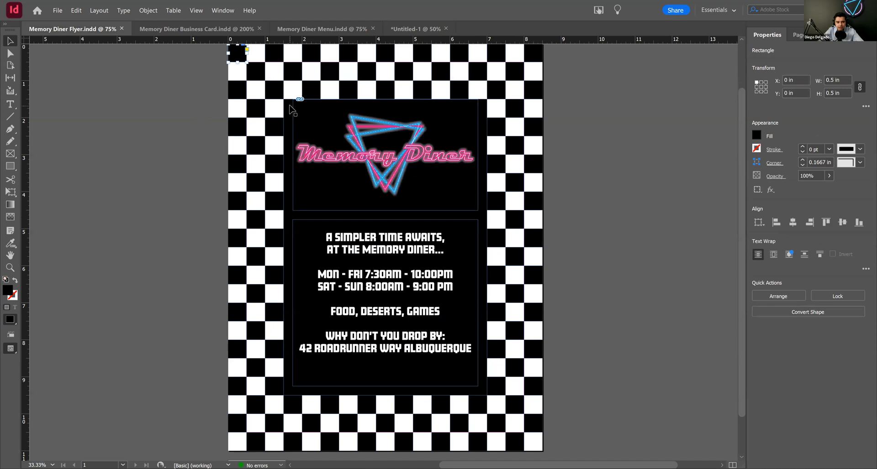
{"action": "left_click", "coordinate": [293, 119]}
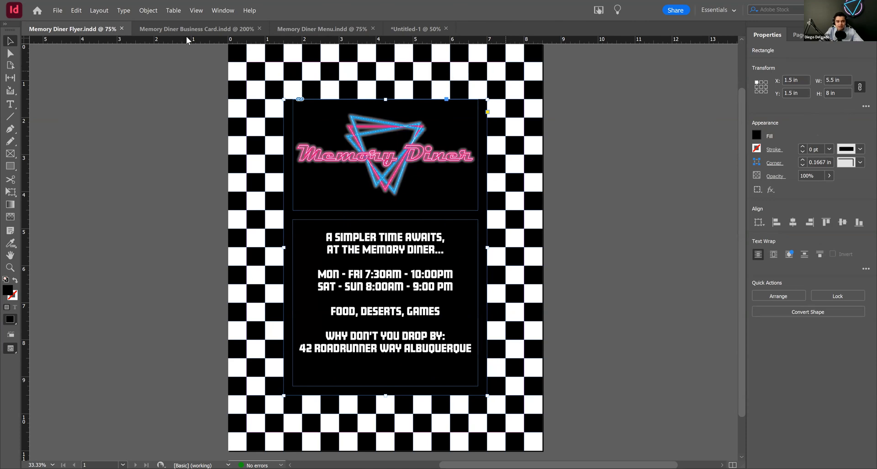
{"action": "left_click", "coordinate": [415, 29]}
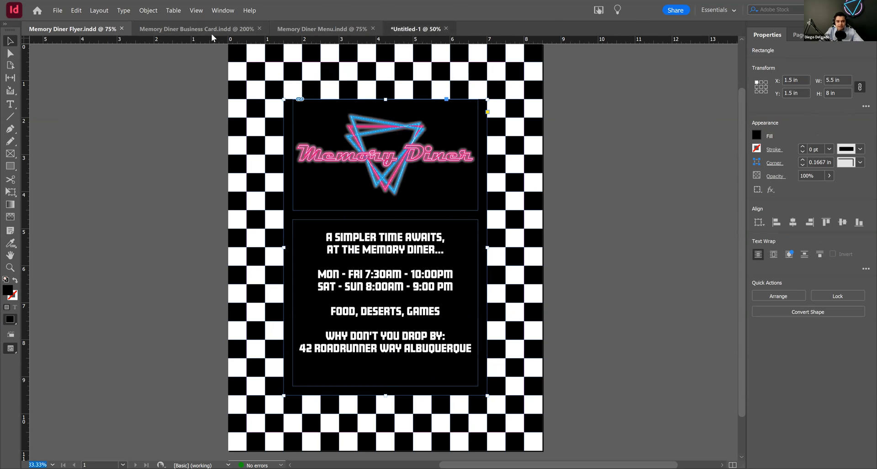
{"action": "left_click", "coordinate": [10, 165]}
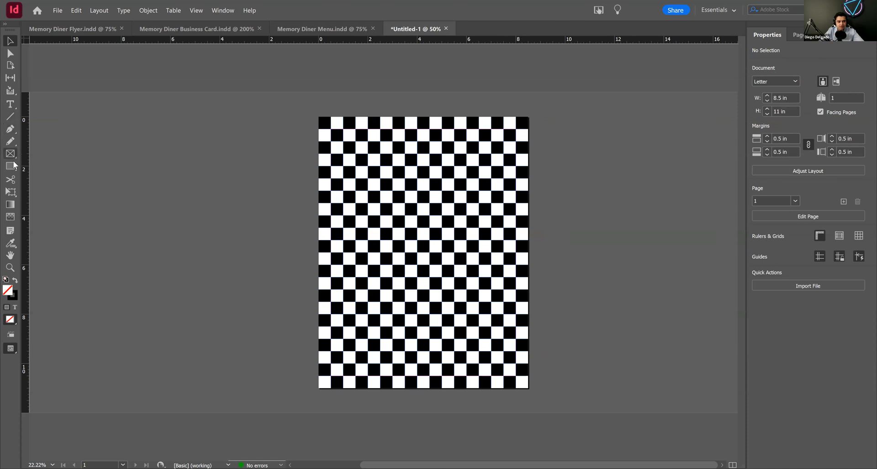
{"action": "left_click_drag", "start_coordinate": [181, 148], "coordinate": [315, 341]}
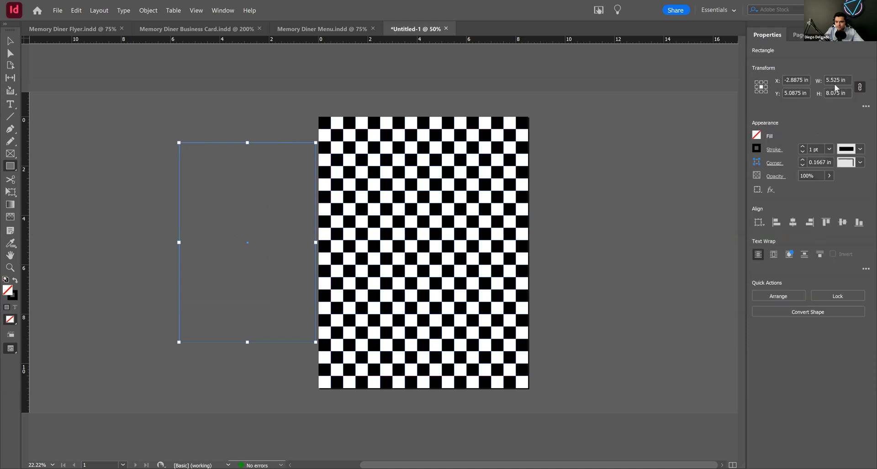
Step: Unlink the rectangle's proportions, set its width to 5.5 in and height to 8 in, and relink the proportions
{"action": "left_click", "coordinate": [860, 87]}
{"action": "left_click", "coordinate": [836, 81]}
{"action": "type", "text": "5.5"}
{"action": "left_click", "coordinate": [839, 92]}
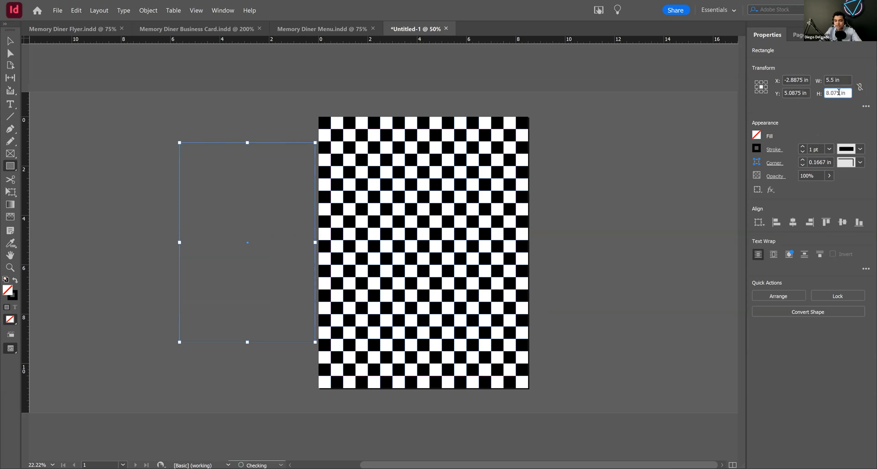
{"action": "type", "text": "8"}
{"action": "key", "text": "Return"}
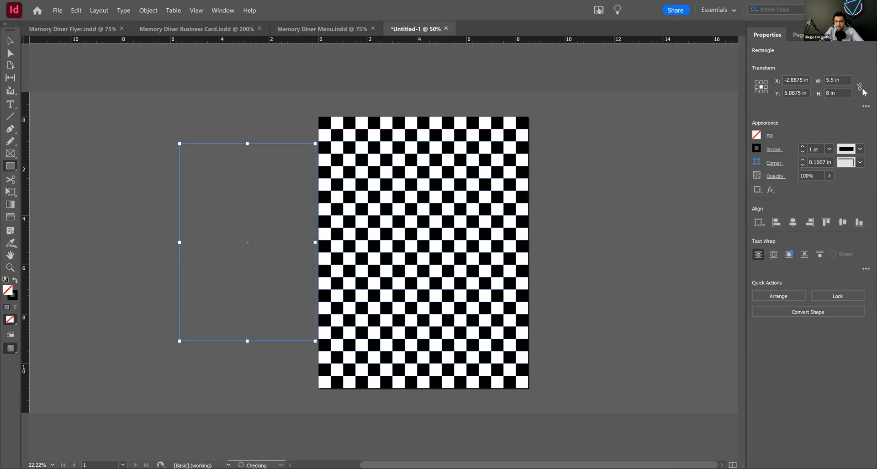
{"action": "left_click", "coordinate": [861, 88]}
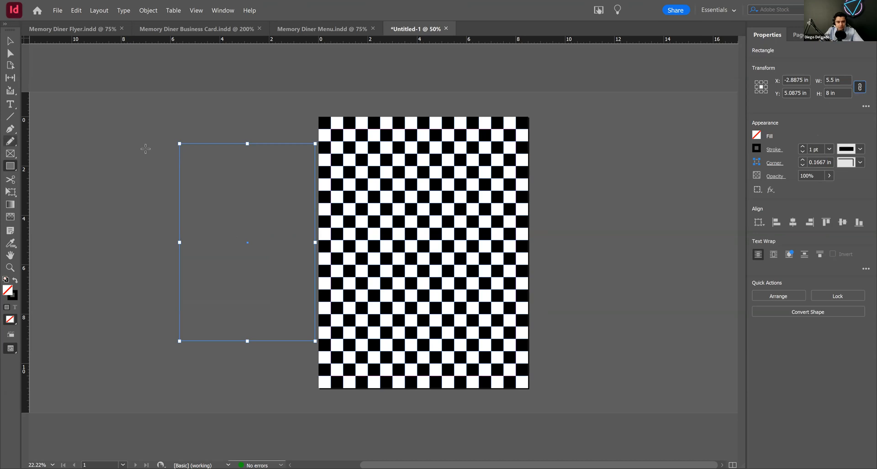
Step: Fill the rectangle with [Black] and reduce its stroke weight to 0 pt
{"action": "left_click", "coordinate": [757, 135]}
{"action": "left_click", "coordinate": [757, 137]}
{"action": "left_click", "coordinate": [757, 137]}
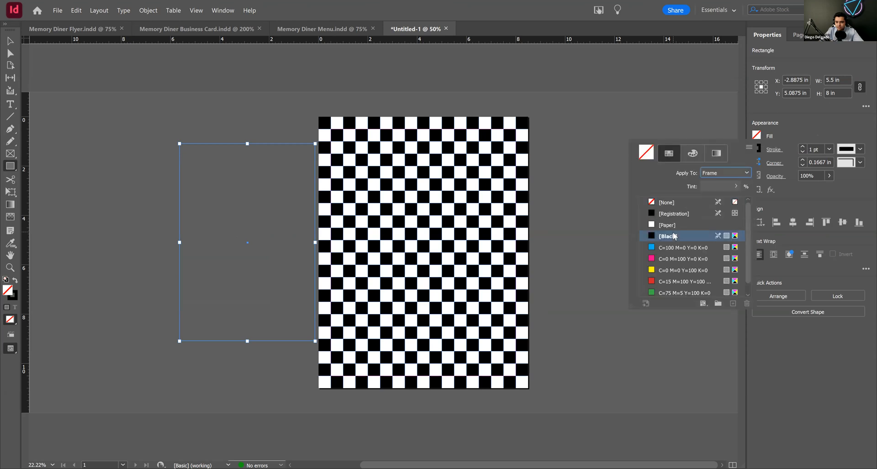
{"action": "left_click", "coordinate": [672, 236]}
{"action": "left_click", "coordinate": [803, 151]}
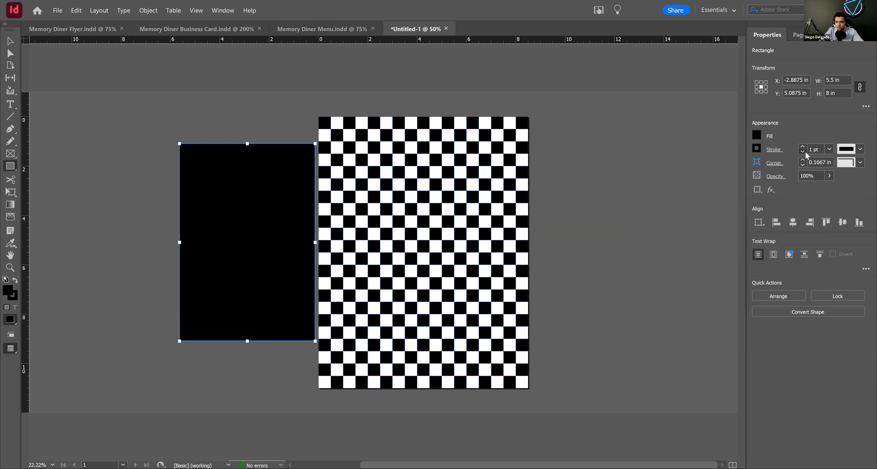
Step: Move the black rectangle to the middle of the checkered page, centered at about X 4.26 in and Y 5.5 in, and deselect it
{"action": "left_click", "coordinate": [10, 42]}
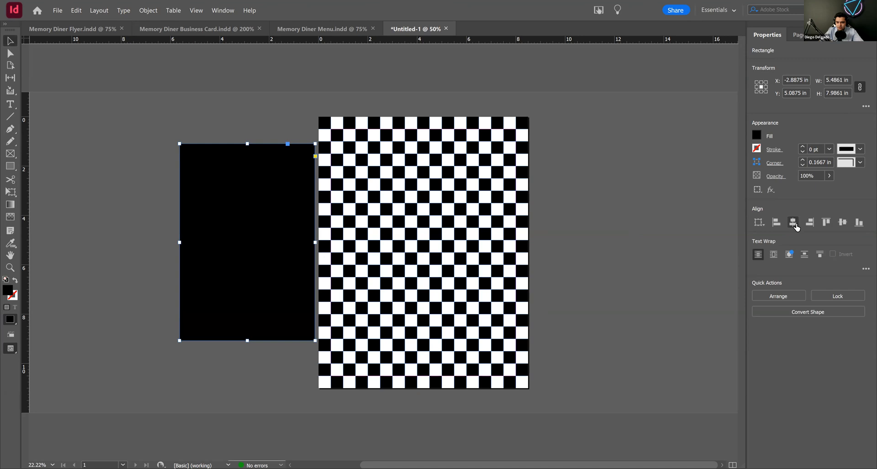
{"action": "left_click_drag", "start_coordinate": [264, 210], "coordinate": [467, 229]}
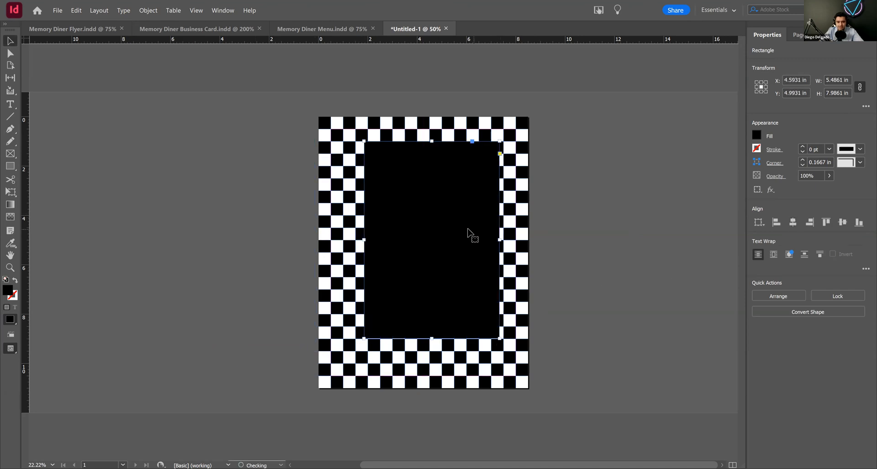
{"action": "left_click", "coordinate": [415, 234]}
{"action": "scroll", "coordinate": [407, 229], "scroll_direction": "down", "scroll_amount": 1}
{"action": "left_click_drag", "start_coordinate": [413, 203], "coordinate": [402, 221]}
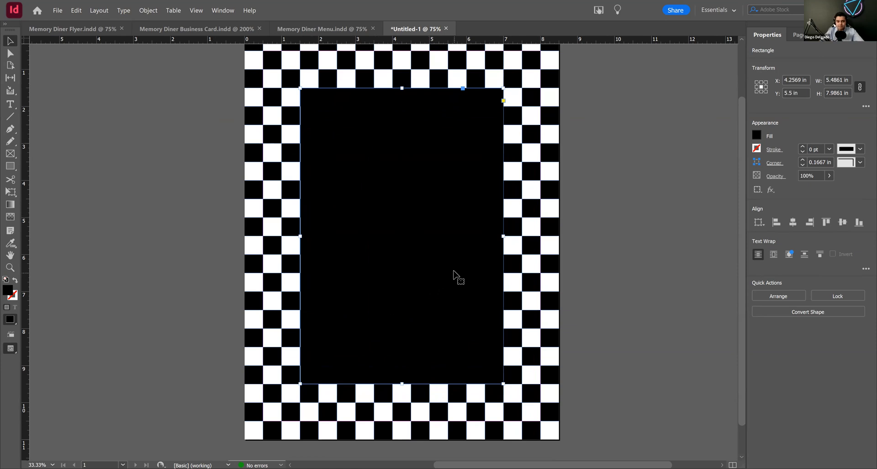
{"action": "scroll", "coordinate": [454, 274], "scroll_direction": "up", "scroll_amount": 2}
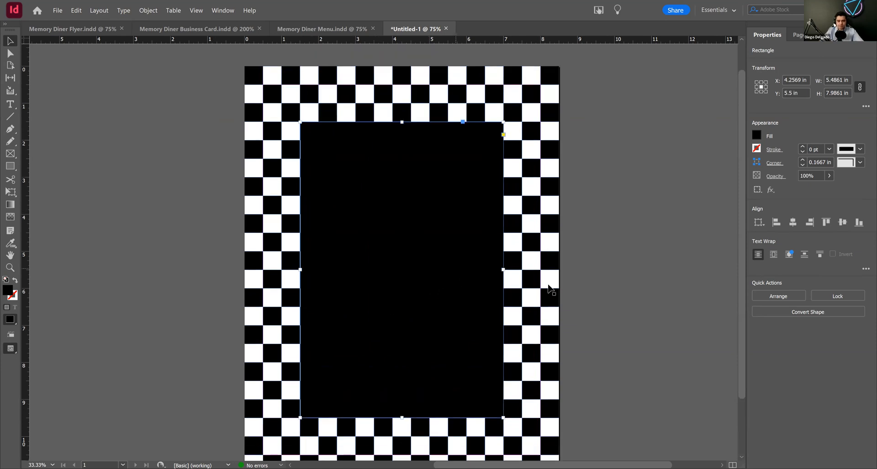
{"action": "scroll", "coordinate": [546, 287], "scroll_direction": "down", "scroll_amount": 4}
{"action": "scroll", "coordinate": [445, 250], "scroll_direction": "up", "scroll_amount": 2}
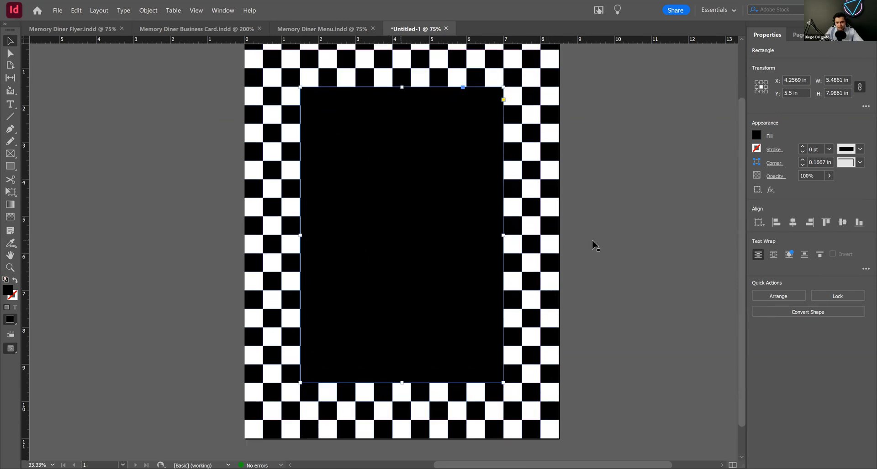
{"action": "left_click", "coordinate": [643, 248]}
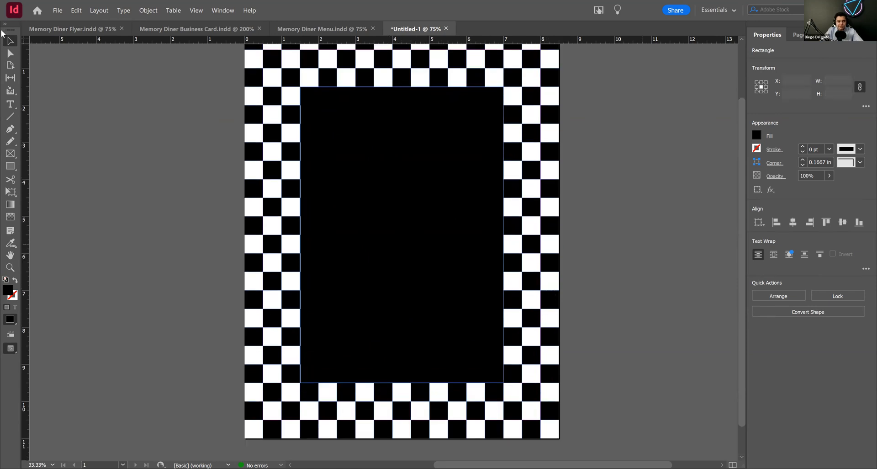
Step: Compare with the Memory Diner Flyer, and draw an empty picture frame about 4.5 by 2.5 in in the black panel's upper part
{"action": "left_click", "coordinate": [63, 31]}
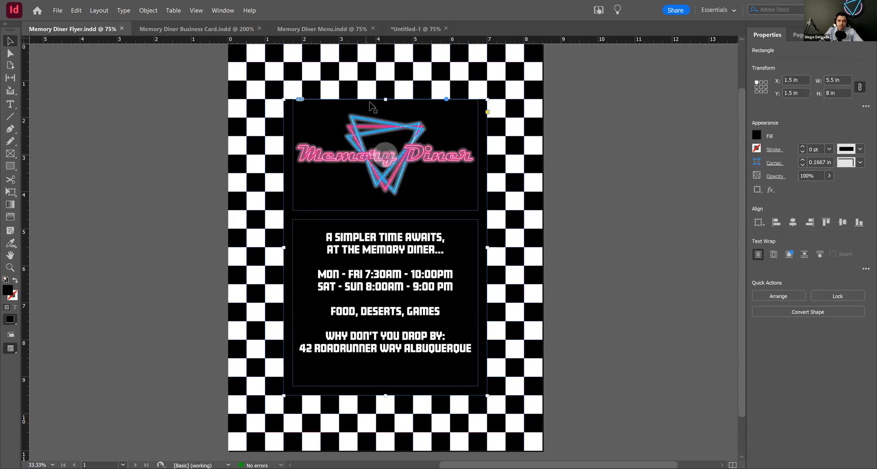
{"action": "left_click", "coordinate": [402, 30]}
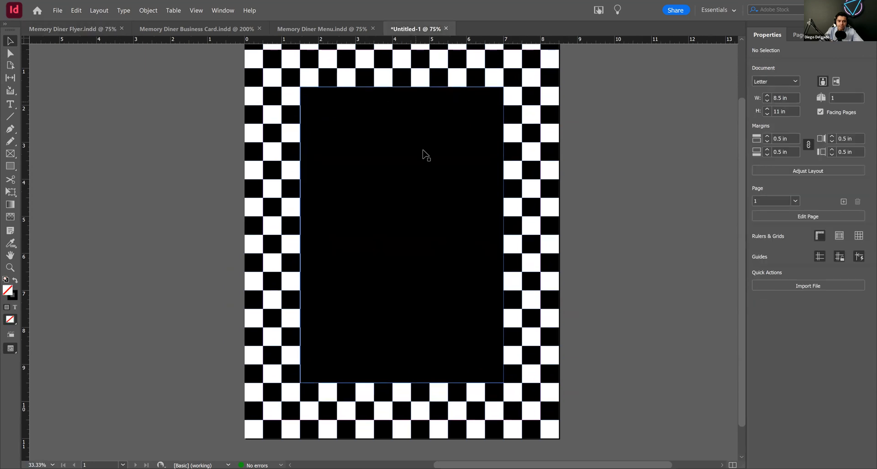
{"action": "left_click", "coordinate": [11, 154]}
{"action": "left_click_drag", "start_coordinate": [318, 108], "coordinate": [485, 200]}
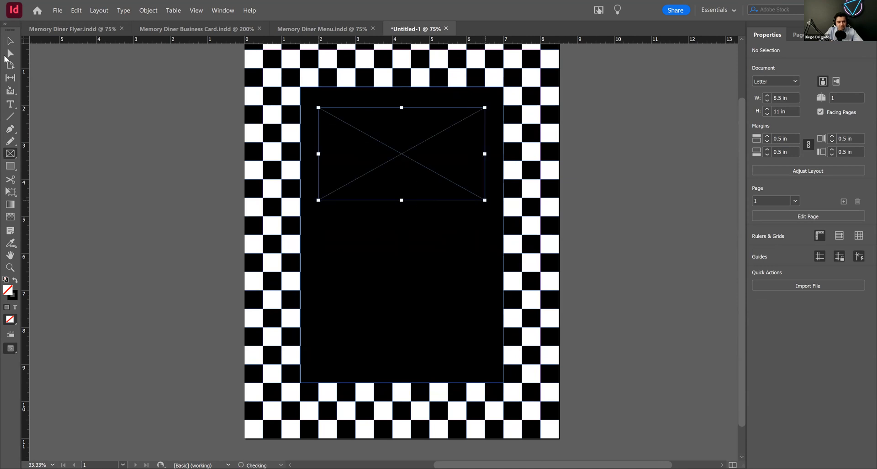
Step: Move the empty frame slightly up so its center sits at X 4.25 in and Y 3.25 in, and deselect it
{"action": "left_click", "coordinate": [11, 41]}
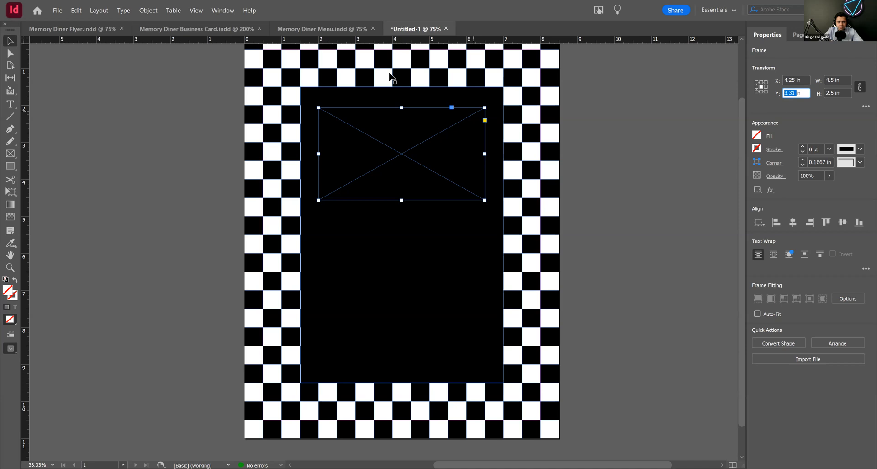
{"action": "left_click_drag", "start_coordinate": [407, 152], "coordinate": [406, 154]}
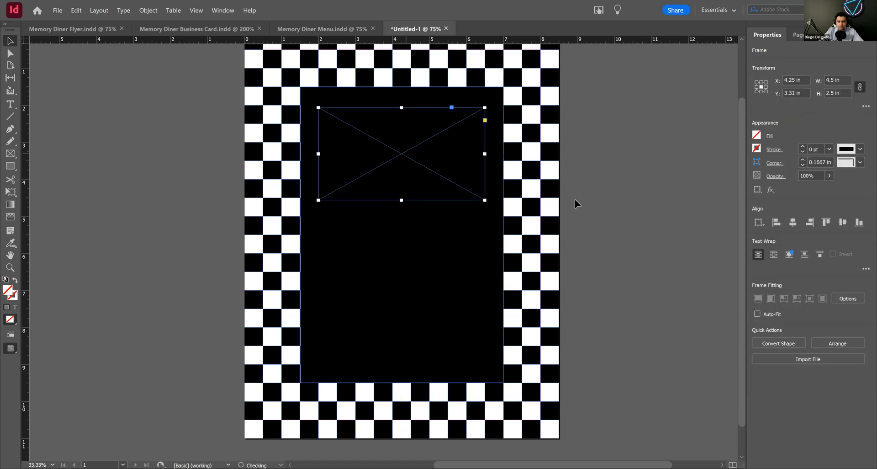
{"action": "left_click", "coordinate": [605, 201]}
{"action": "left_click", "coordinate": [404, 153]}
{"action": "left_click_drag", "start_coordinate": [404, 155], "coordinate": [407, 154]}
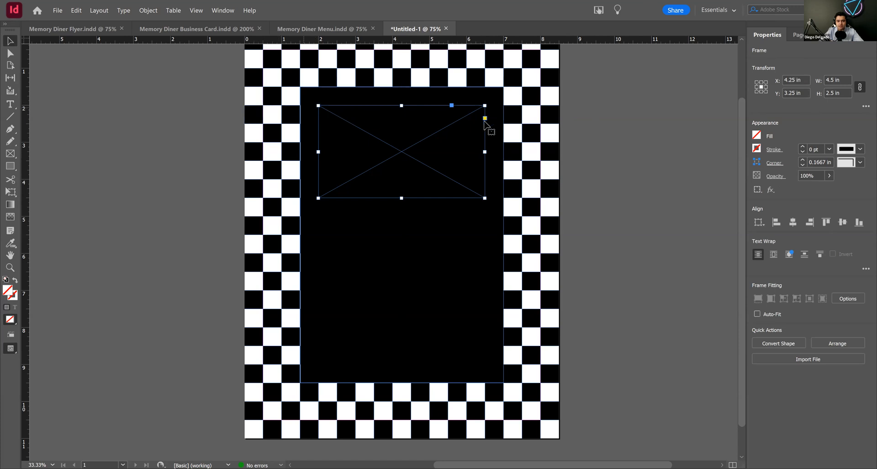
{"action": "left_click", "coordinate": [621, 194]}
Step: Place the Memory Diner Logo Illustrator file into the empty frame on the black panel
{"action": "left_click", "coordinate": [400, 146]}
{"action": "left_click", "coordinate": [801, 359]}
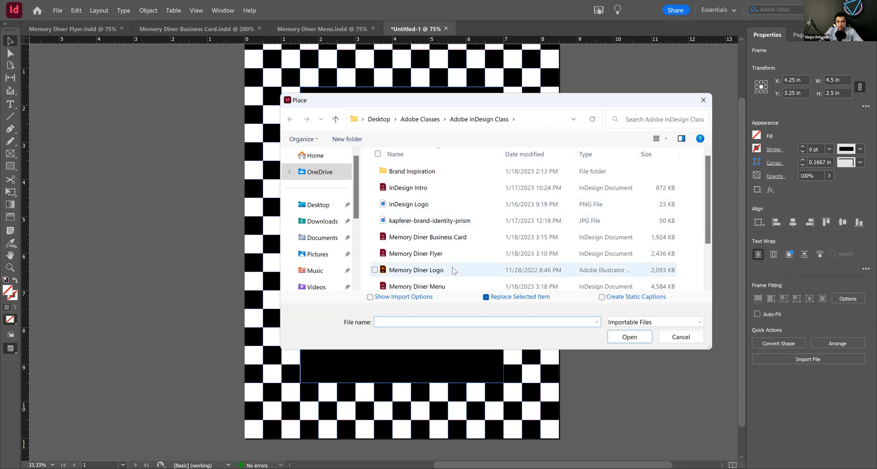
{"action": "left_click", "coordinate": [455, 270]}
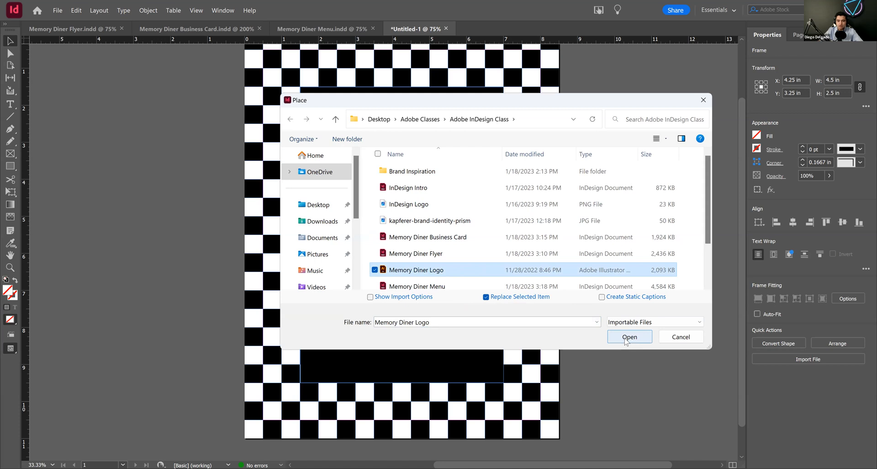
{"action": "left_click", "coordinate": [630, 337]}
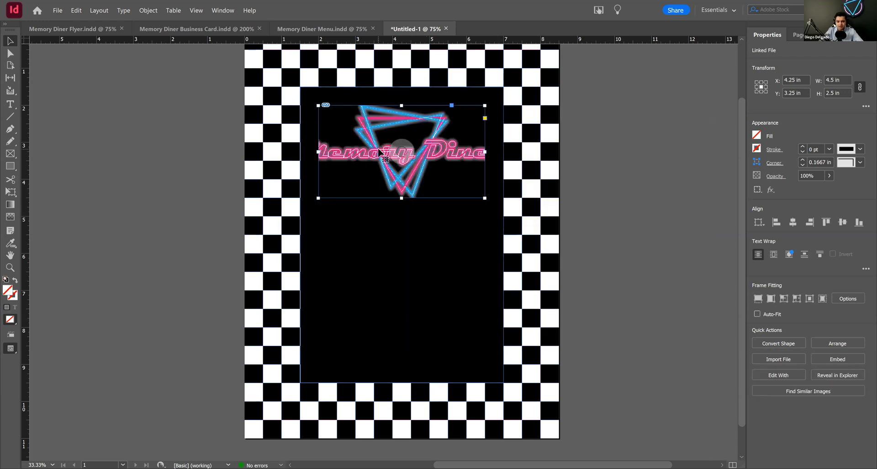
Step: Apply Content-Aware Fit to the logo, center it within its frame, and clear the selection
{"action": "left_click", "coordinate": [824, 299]}
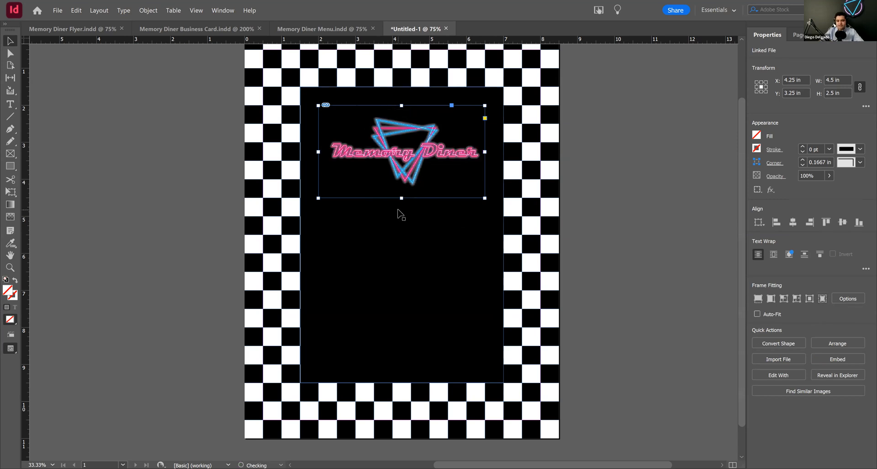
{"action": "left_click", "coordinate": [810, 300]}
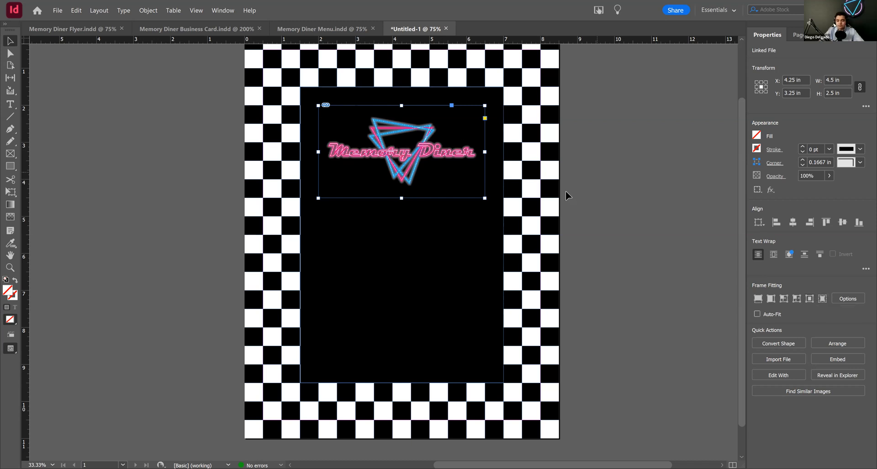
{"action": "left_click", "coordinate": [606, 157]}
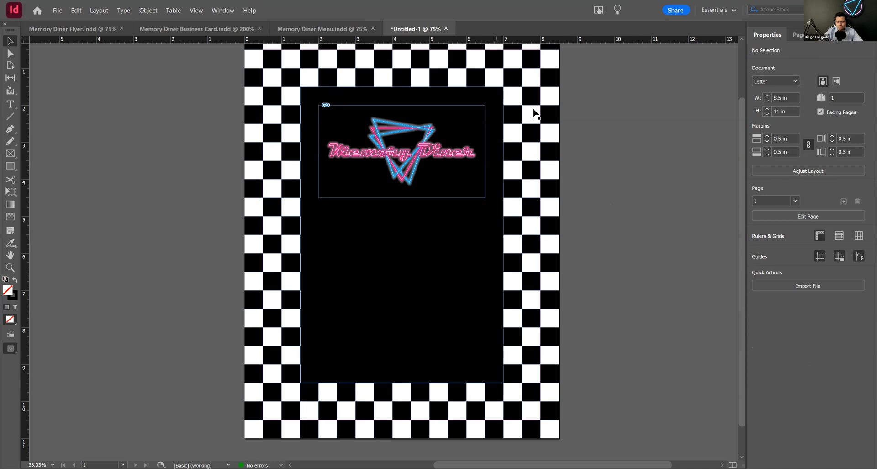
{"action": "key", "text": "ctrl+d"}
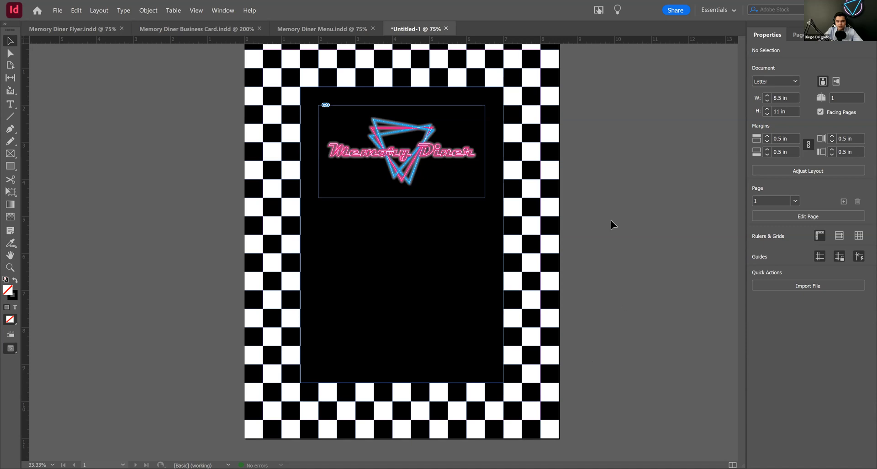
{"action": "left_click", "coordinate": [486, 248]}
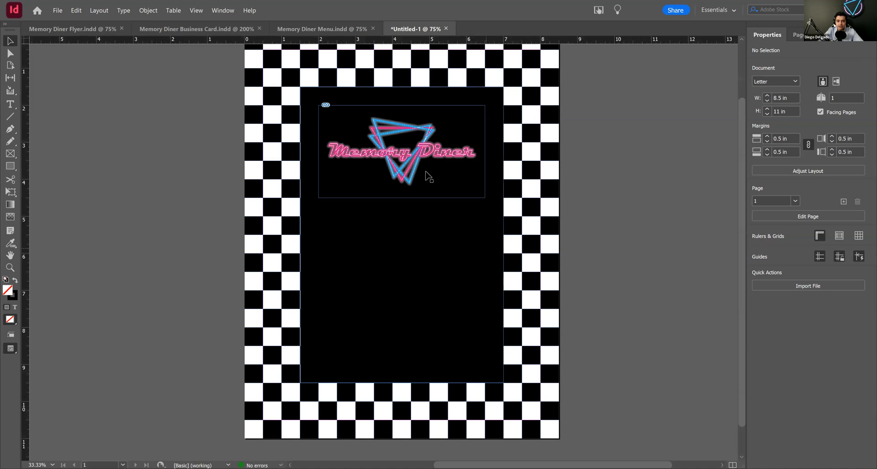
Step: Switch the display performance to High Quality Display to inspect the logo, and return it to Typical Display
{"action": "left_click", "coordinate": [412, 146]}
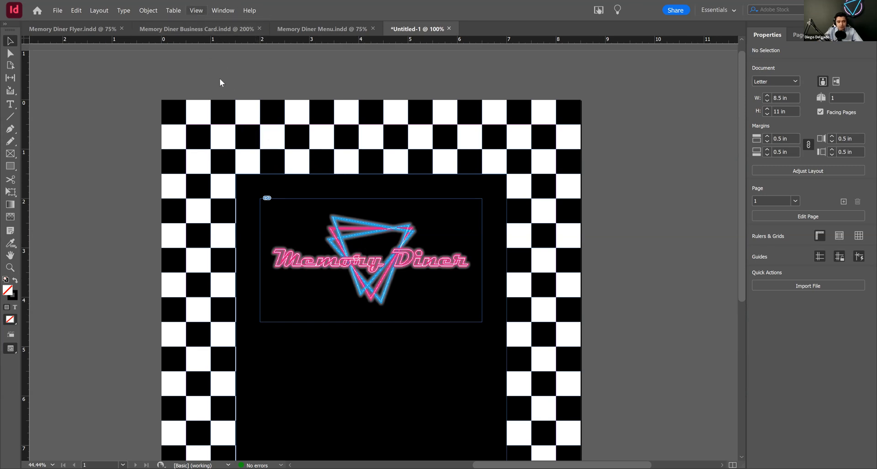
{"action": "left_click", "coordinate": [196, 10]}
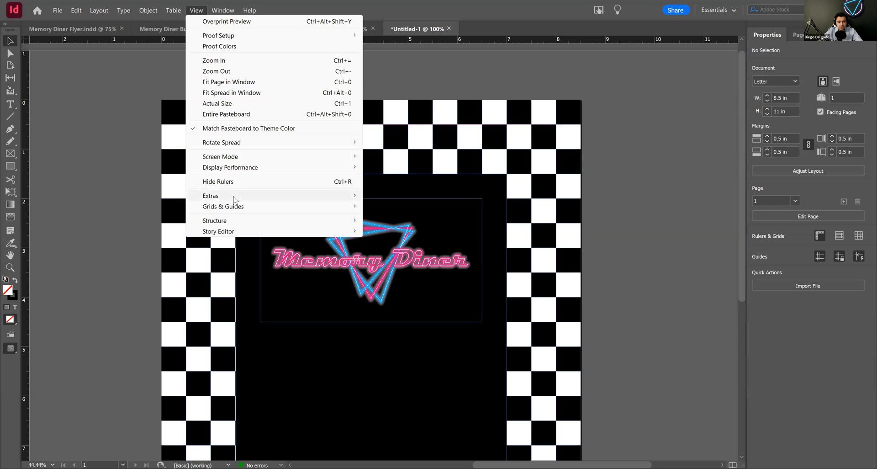
{"action": "mouse_move", "coordinate": [234, 199]}
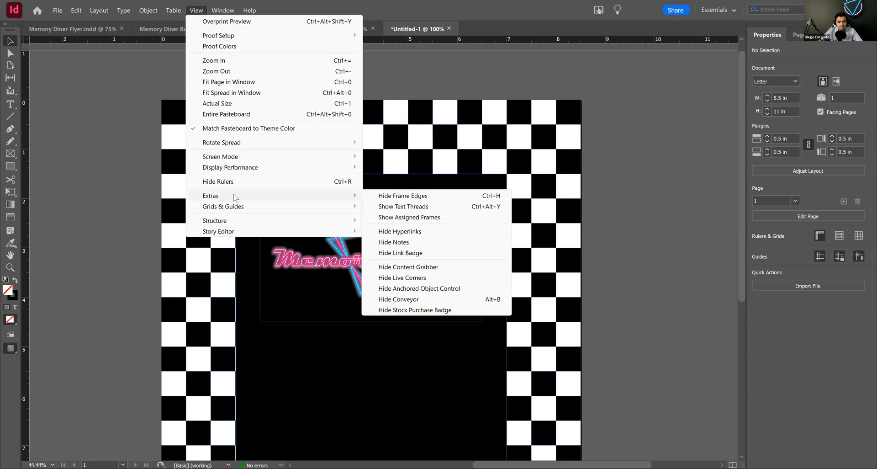
{"action": "mouse_move", "coordinate": [238, 169]}
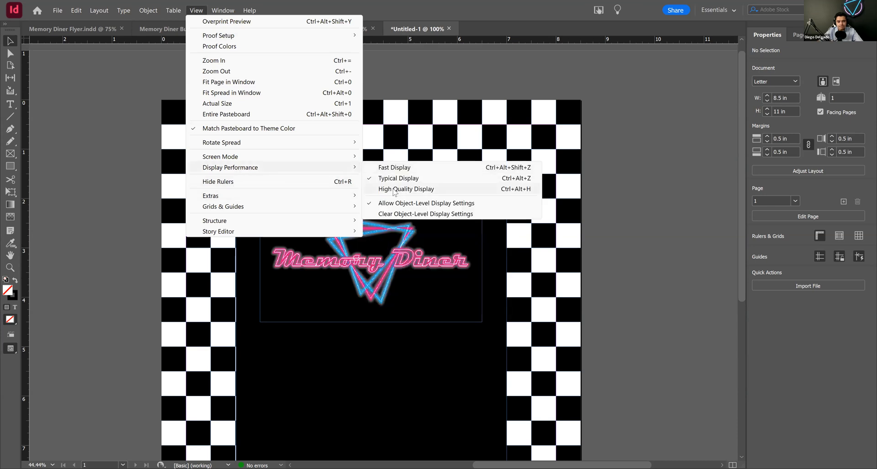
{"action": "left_click", "coordinate": [394, 190]}
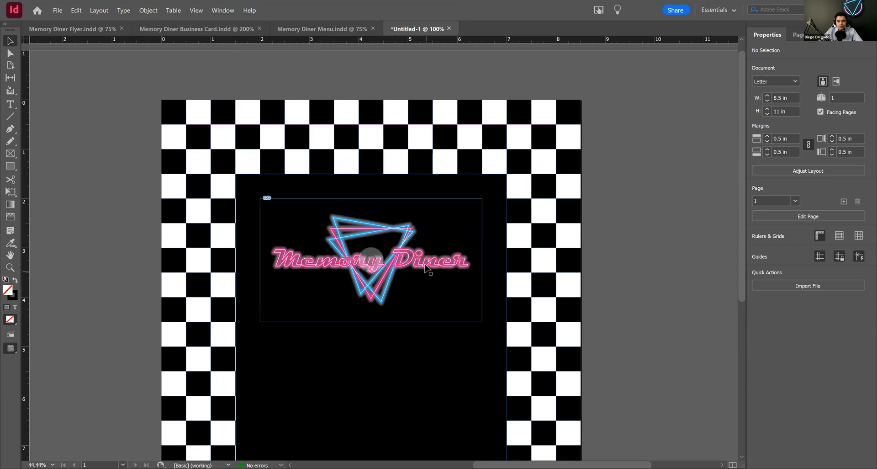
{"action": "left_click", "coordinate": [194, 10]}
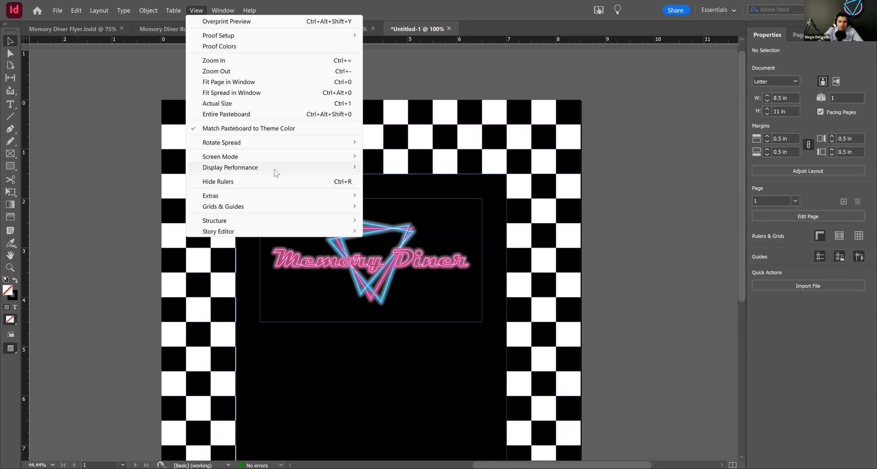
{"action": "mouse_move", "coordinate": [292, 167]}
{"action": "left_click", "coordinate": [391, 180]}
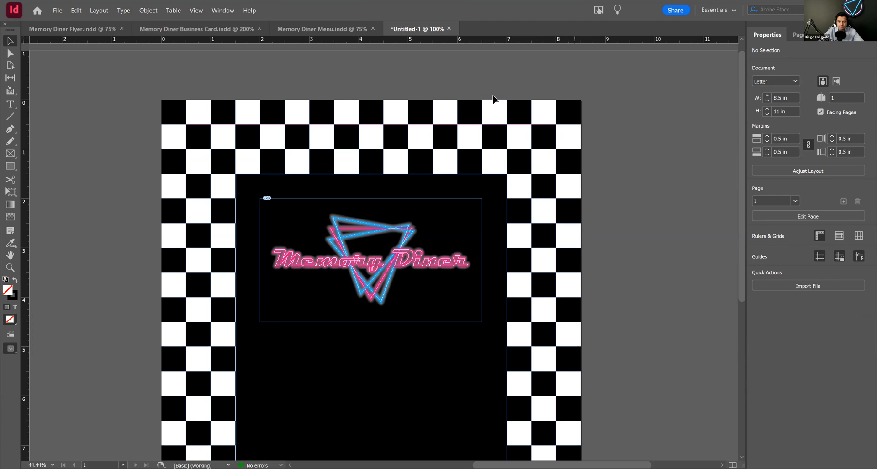
Step: Check the layout of the Memory Diner Flyer, and duplicate the logo frame directly below the original at X 4.25 in, Y 5.75 in
{"action": "scroll", "coordinate": [610, 238], "scroll_direction": "down", "scroll_amount": 3}
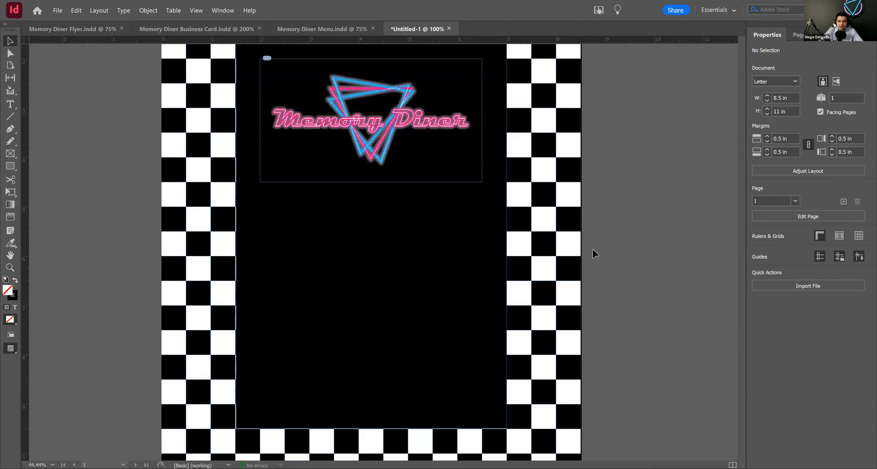
{"action": "left_click", "coordinate": [78, 30]}
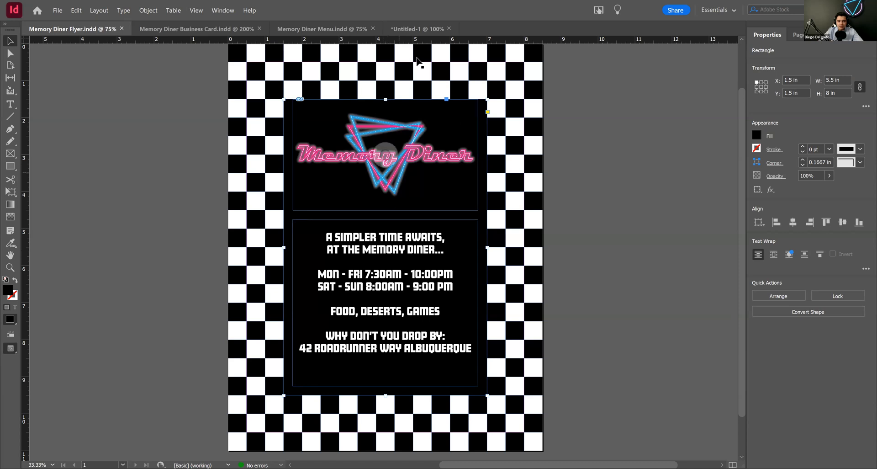
{"action": "left_click", "coordinate": [417, 28]}
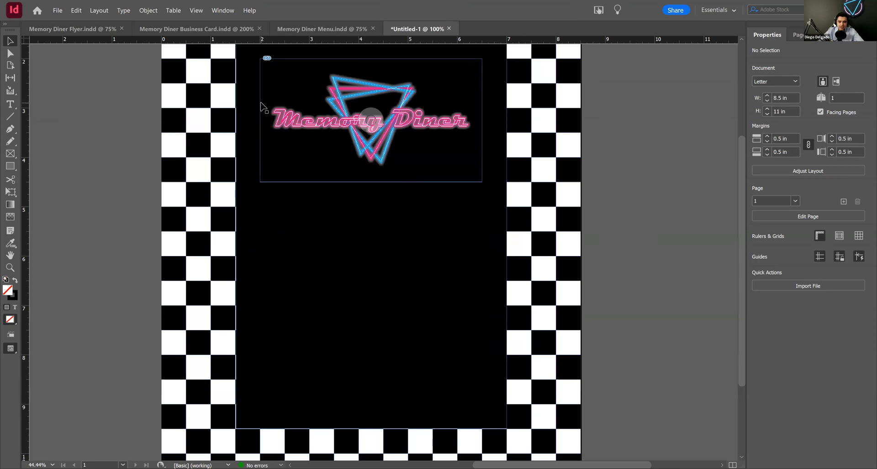
{"action": "left_click_drag", "start_coordinate": [261, 106], "coordinate": [284, 230]}
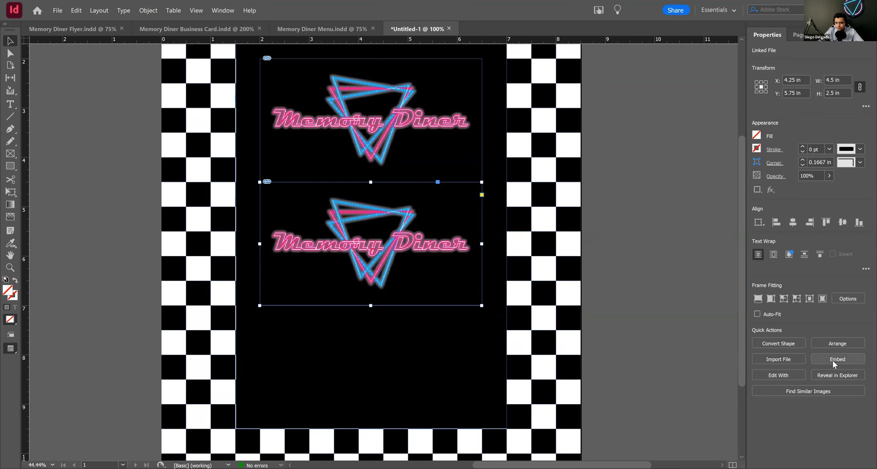
Step: Delete the logo image inside the duplicated frame, keeping the empty frame
{"action": "left_click", "coordinate": [371, 243]}
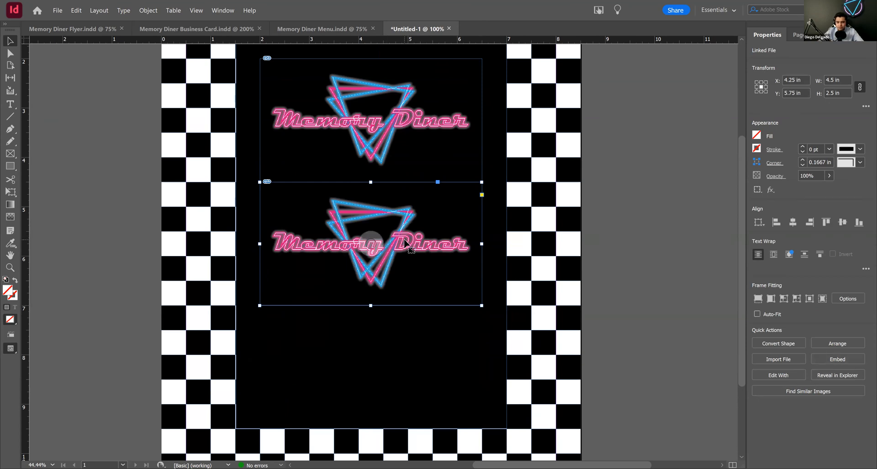
{"action": "left_click", "coordinate": [10, 54]}
{"action": "left_click", "coordinate": [325, 237]}
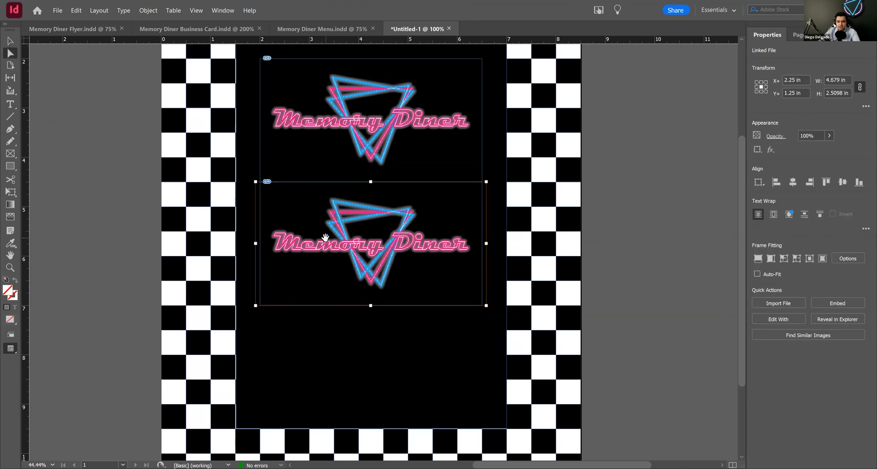
{"action": "key", "text": "Delete"}
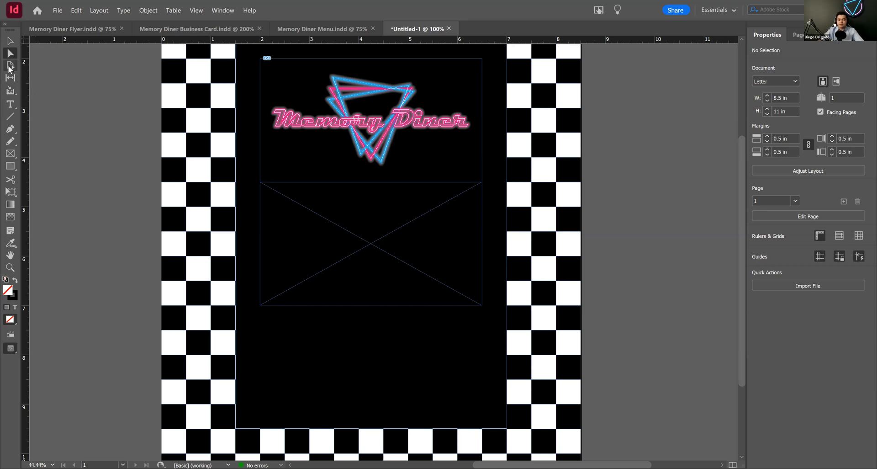
Step: Extend the empty frame's lower edge downward to make the frame 4.5 in high
{"action": "left_click", "coordinate": [10, 41]}
{"action": "left_click", "coordinate": [373, 304]}
{"action": "left_click_drag", "start_coordinate": [371, 304], "coordinate": [386, 406]}
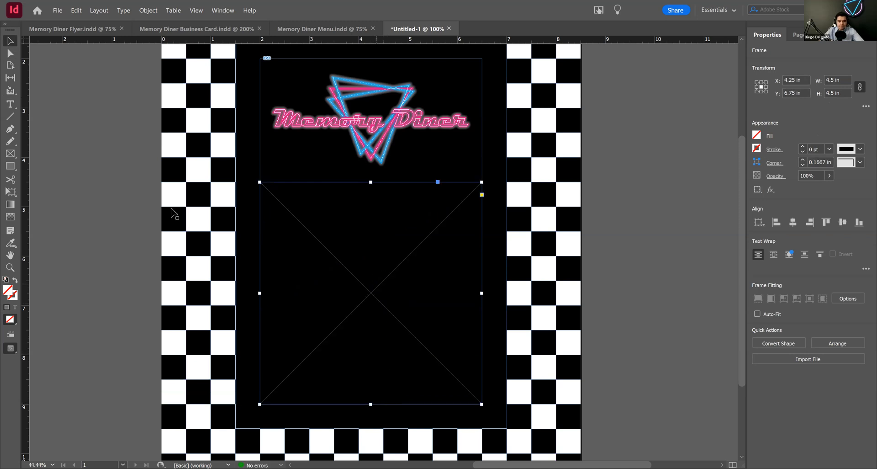
Step: Turn the empty frame into a text frame with centered paragraph alignment and a 24 pt font size
{"action": "left_click", "coordinate": [10, 104]}
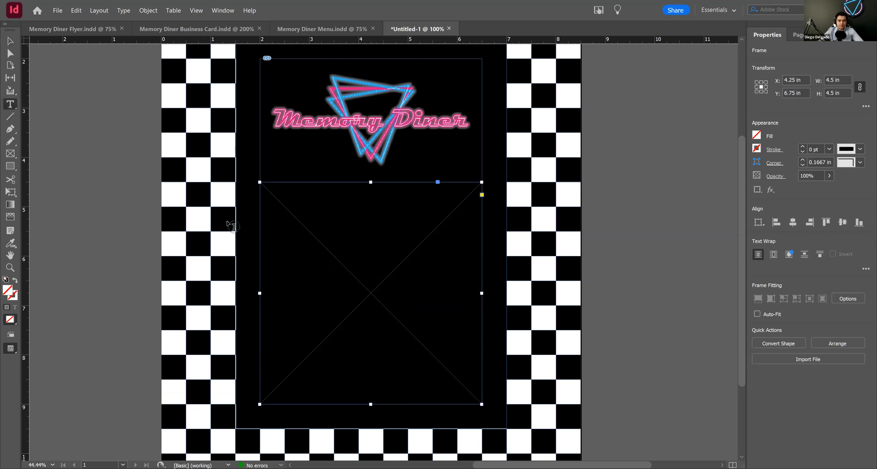
{"action": "left_click", "coordinate": [287, 228]}
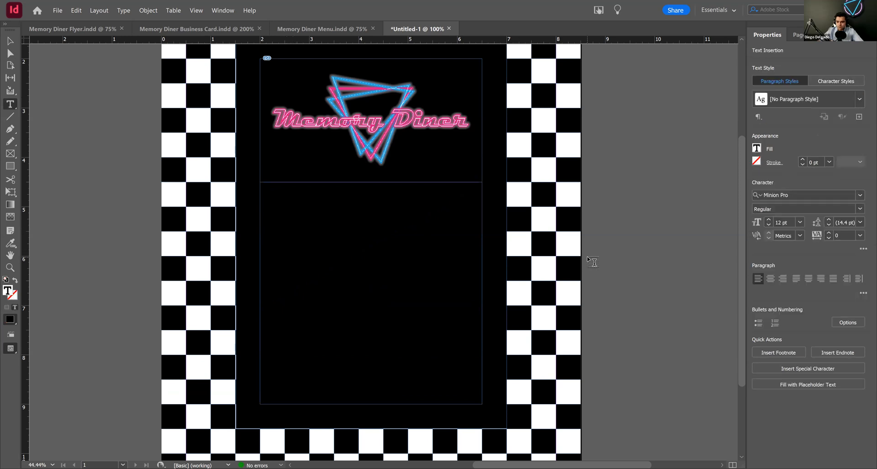
{"action": "left_click", "coordinate": [771, 279]}
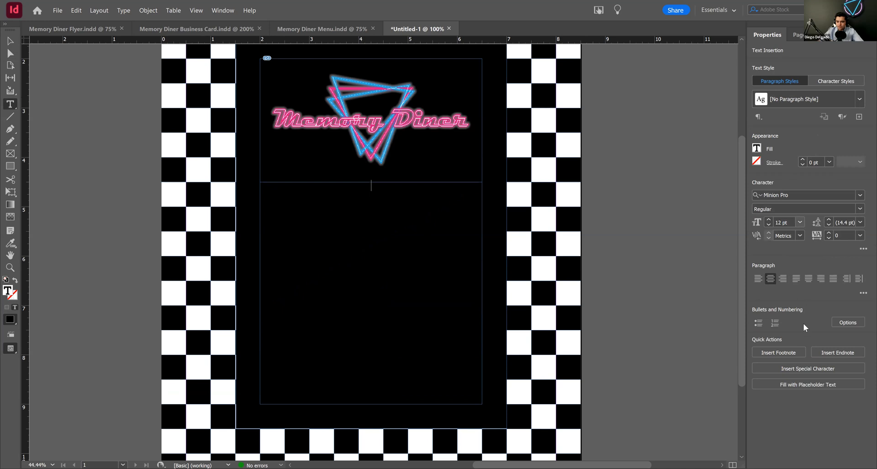
{"action": "left_click", "coordinate": [800, 222]}
{"action": "left_click", "coordinate": [799, 333]}
Step: Copy all the body text from the Memory Diner Flyer and paste it into the new document's text frame
{"action": "left_click", "coordinate": [83, 30]}
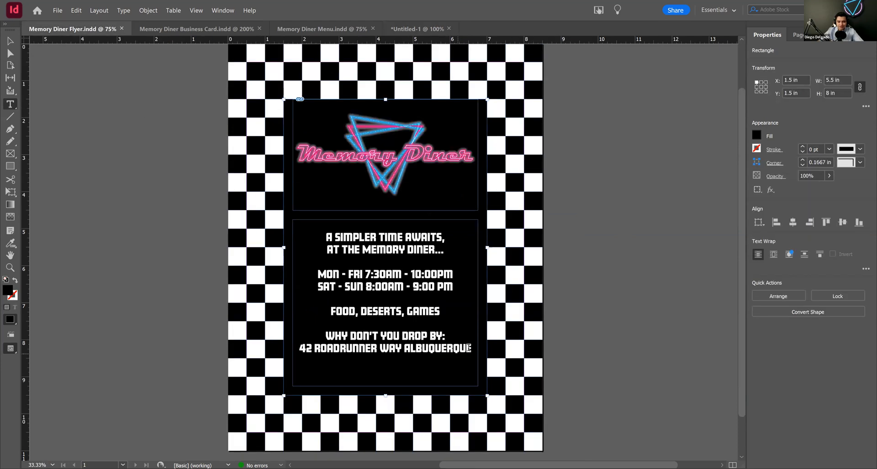
{"action": "left_click_drag", "start_coordinate": [472, 348], "coordinate": [297, 227]}
{"action": "key", "text": "ctrl+c"}
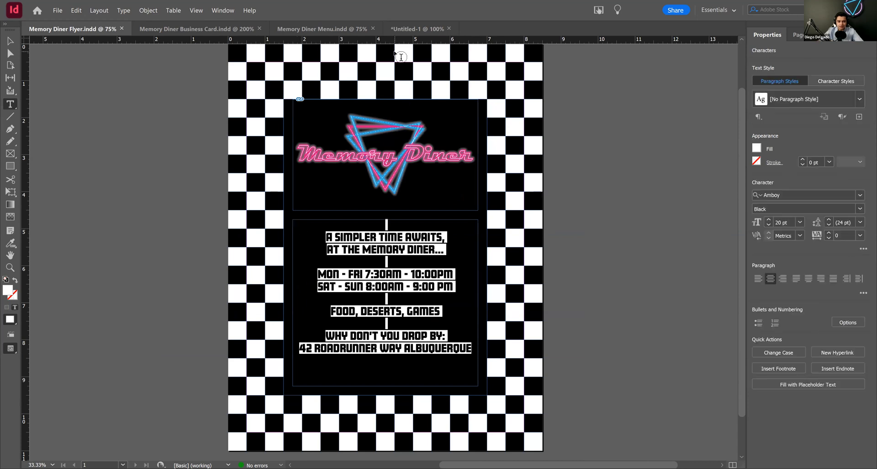
{"action": "left_click", "coordinate": [405, 29]}
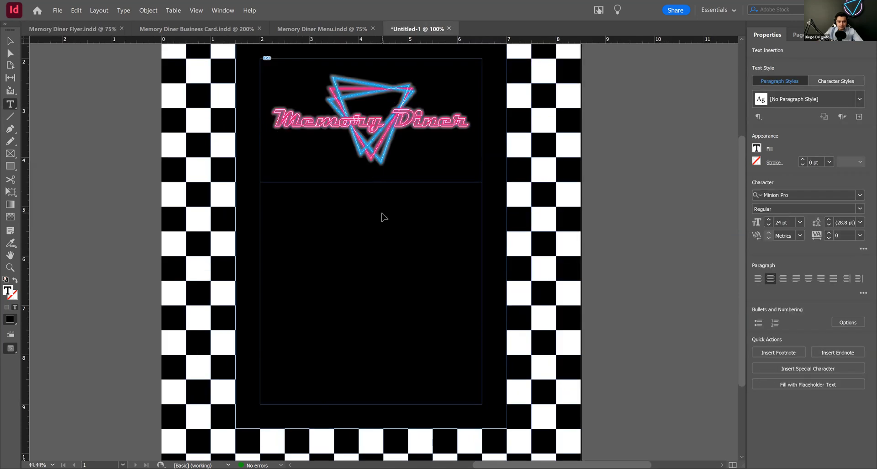
{"action": "key", "text": "ctrl+v"}
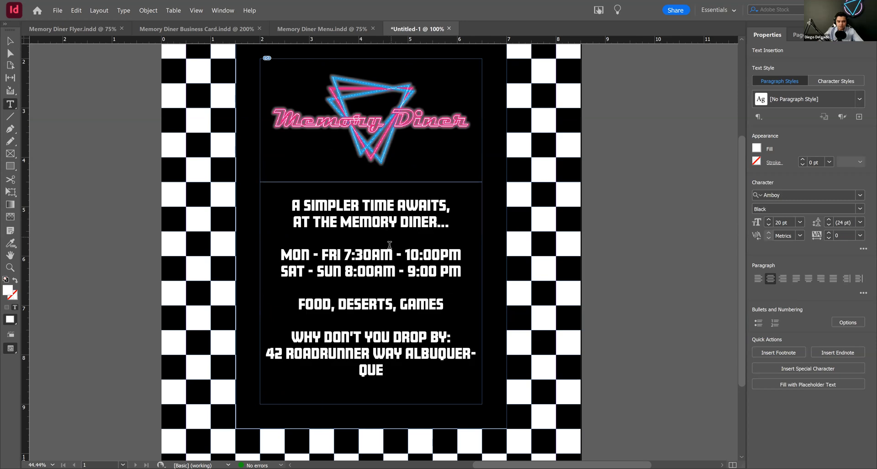
Step: Set all the pasted flyer text to 18 pt and deselect the text frame
{"action": "left_click_drag", "start_coordinate": [417, 377], "coordinate": [272, 201]}
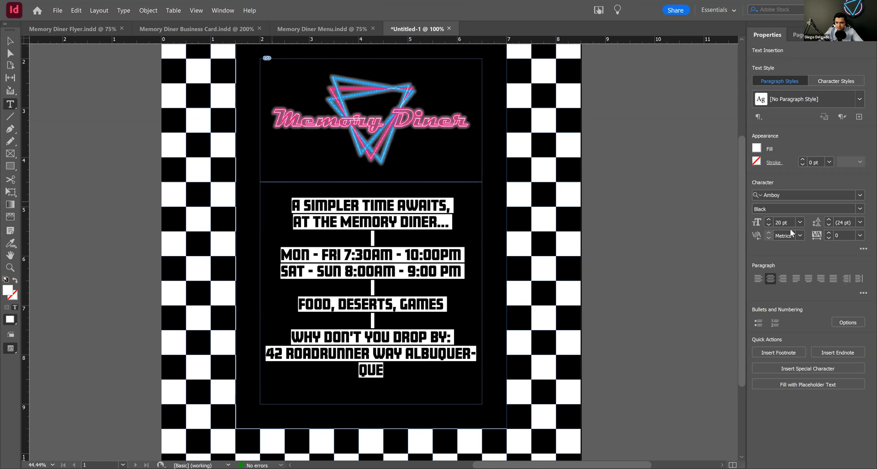
{"action": "left_click", "coordinate": [800, 222]}
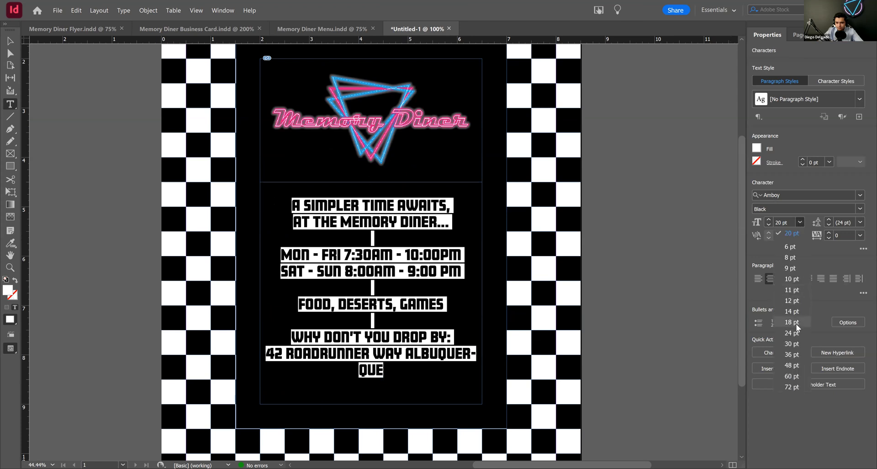
{"action": "left_click", "coordinate": [792, 322]}
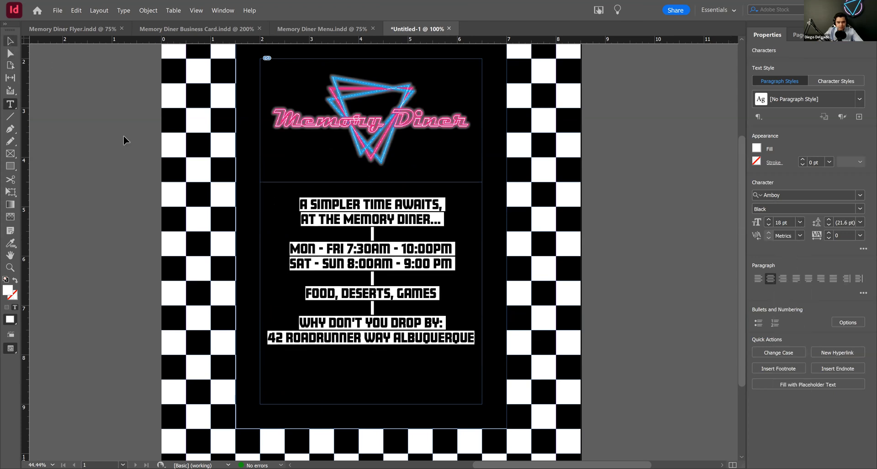
{"action": "key", "text": "Escape"}
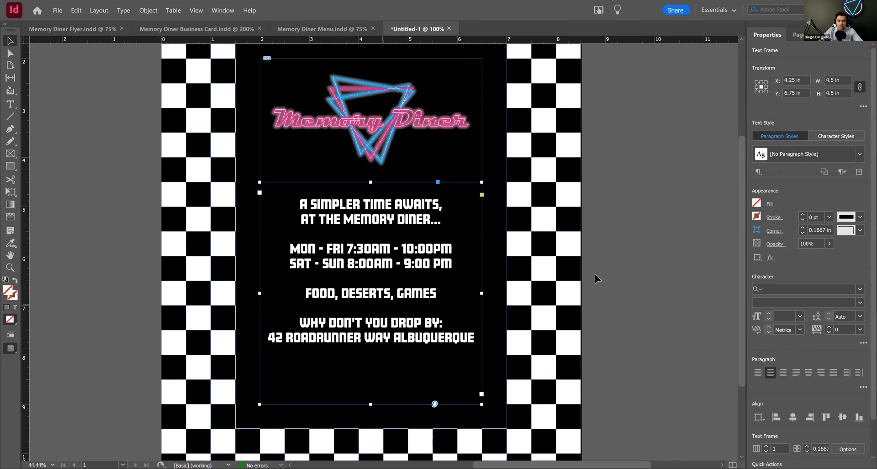
{"action": "left_click", "coordinate": [657, 260]}
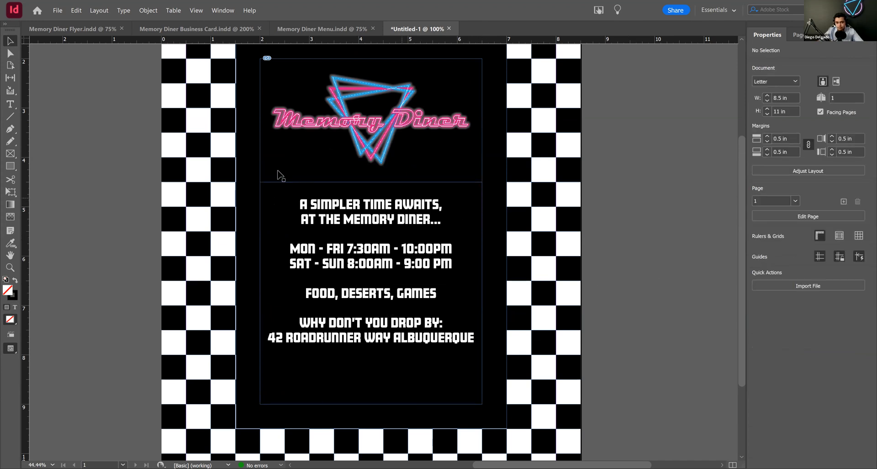
Step: Compare the recreated flyer's overall layout with the original Memory Diner Flyer document
{"action": "left_click", "coordinate": [487, 220], "text": "ctrl+alt"}
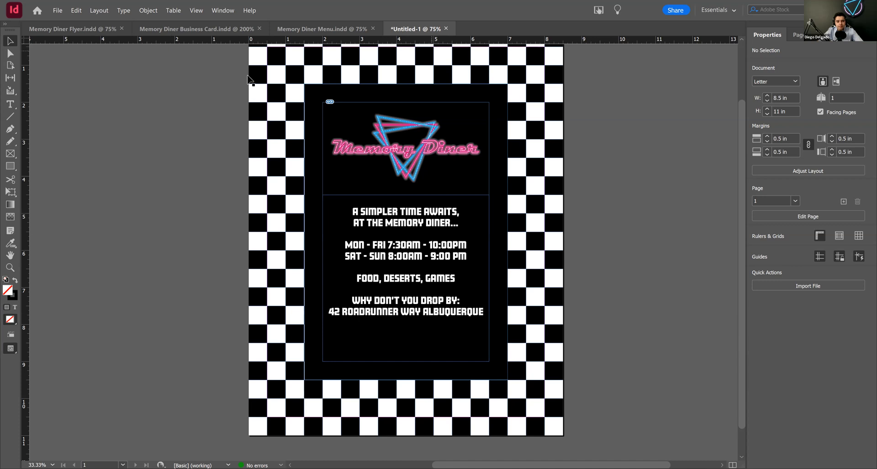
{"action": "left_click", "coordinate": [72, 31]}
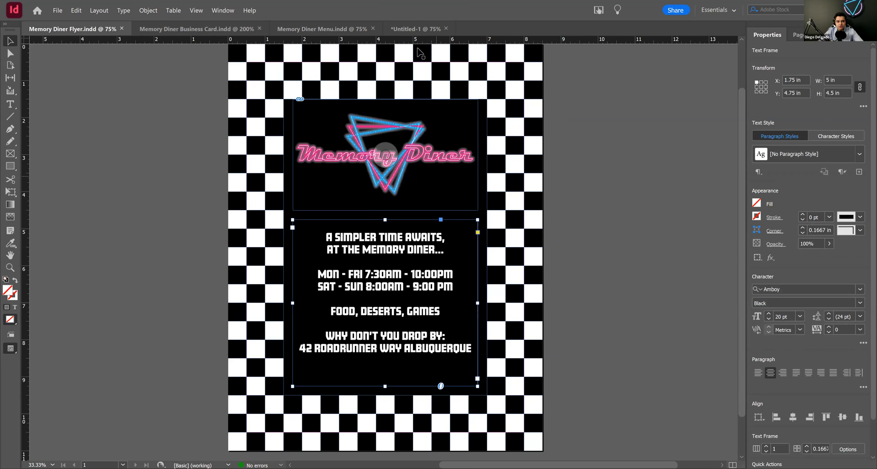
{"action": "left_click", "coordinate": [416, 28]}
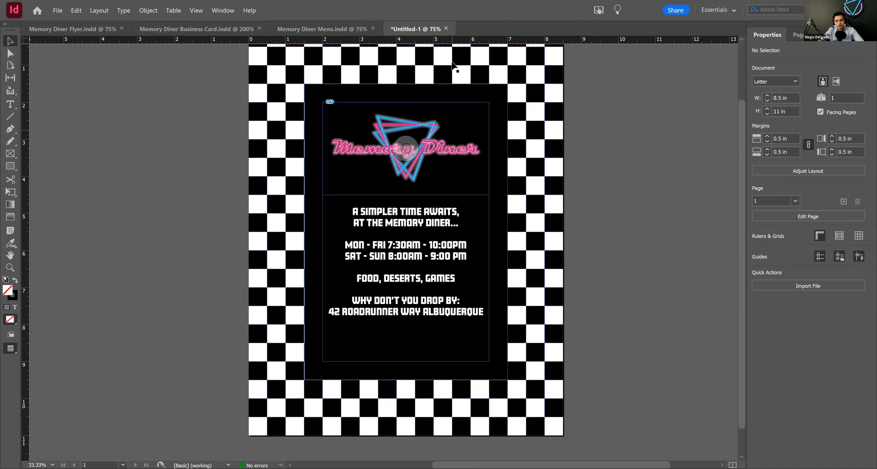
Step: Close the untitled flyer document without saving its changes
{"action": "key", "text": "ctrl+n"}
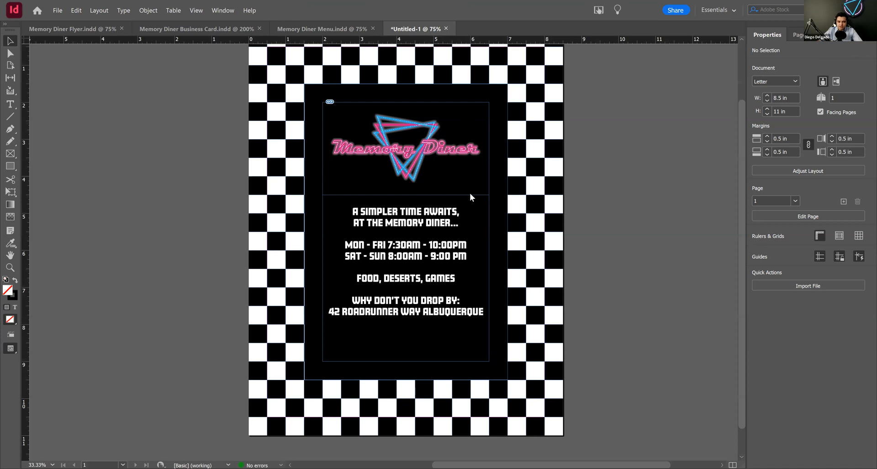
{"action": "key", "text": "ctrl+w"}
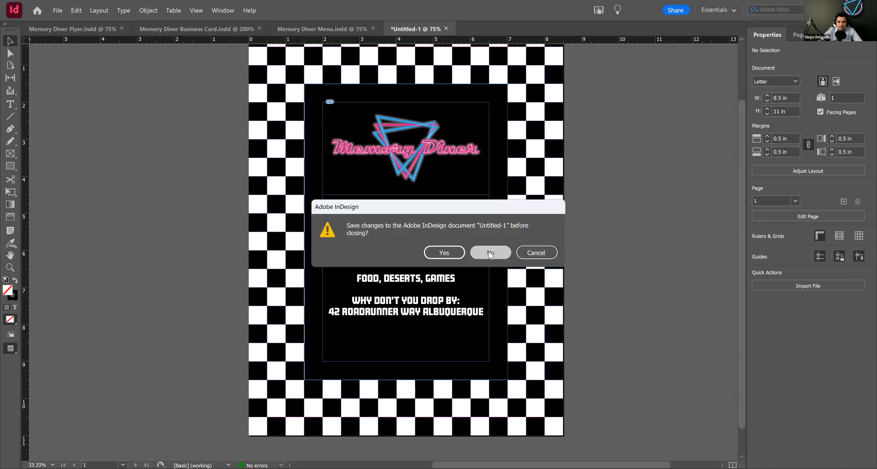
{"action": "left_click", "coordinate": [490, 252]}
Step: Inspect the checkered border squares around the text in the Memory Diner Business Card document
{"action": "left_click", "coordinate": [144, 26]}
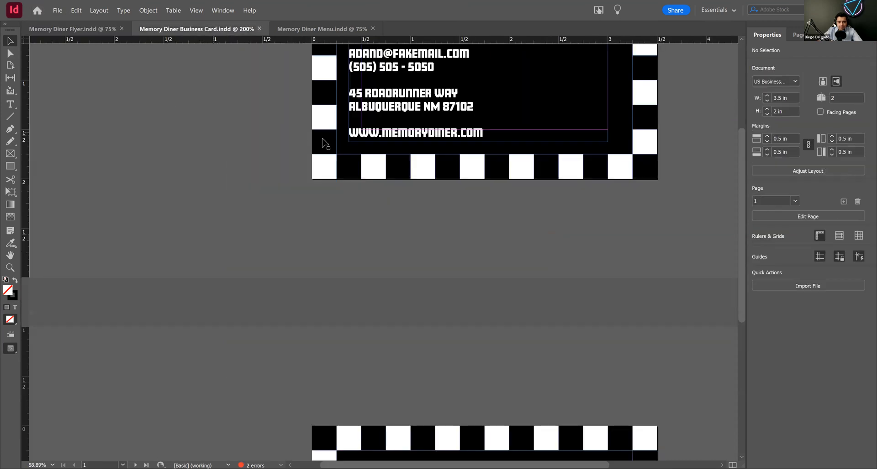
{"action": "left_click", "coordinate": [322, 170]}
{"action": "left_click", "coordinate": [646, 167], "text": "shift"}
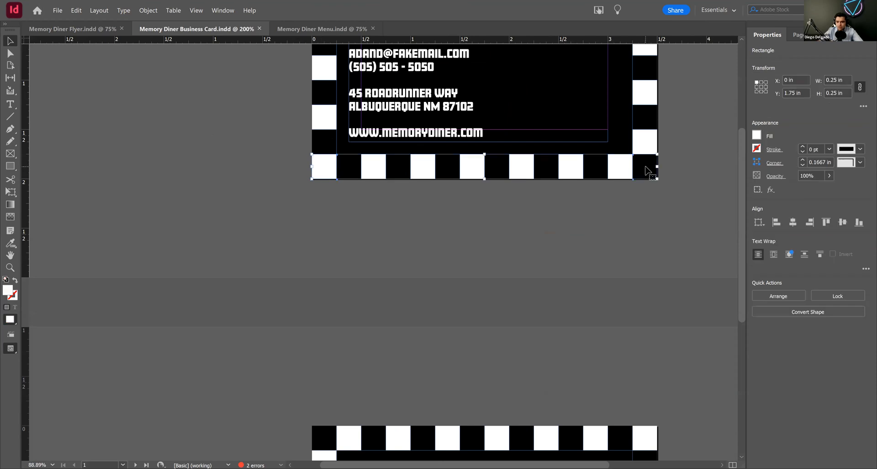
{"action": "scroll", "coordinate": [646, 170], "scroll_direction": "up", "scroll_amount": 3}
{"action": "left_click", "coordinate": [640, 51], "text": "shift"}
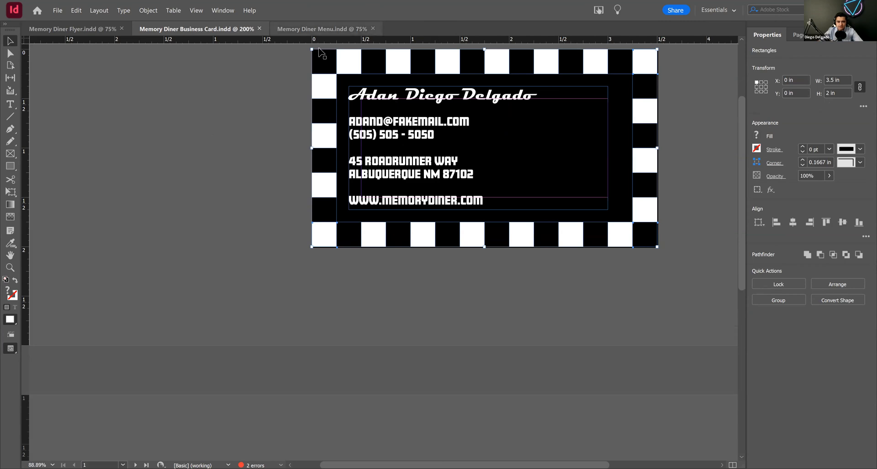
Step: Create a new document in inches, 3.5 in wide and 2 in high
{"action": "key", "text": "ctrl+Tab"}
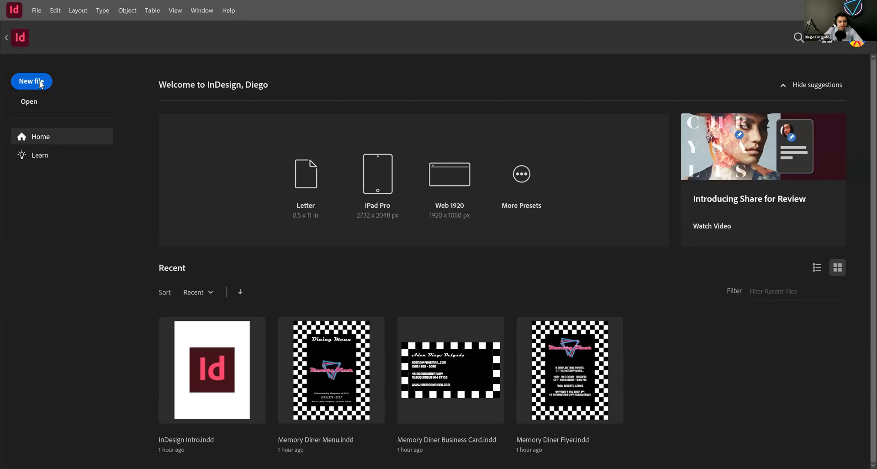
{"action": "left_click", "coordinate": [41, 85]}
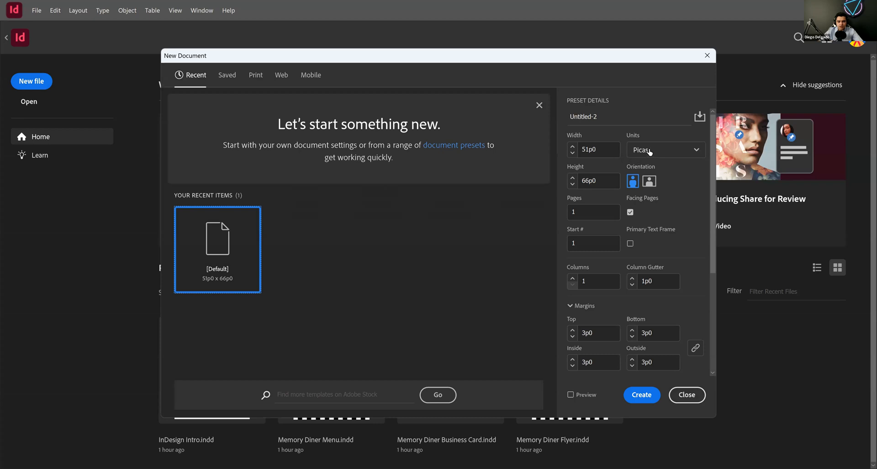
{"action": "left_click", "coordinate": [650, 151]}
{"action": "left_click", "coordinate": [659, 201]}
{"action": "left_click", "coordinate": [590, 150]}
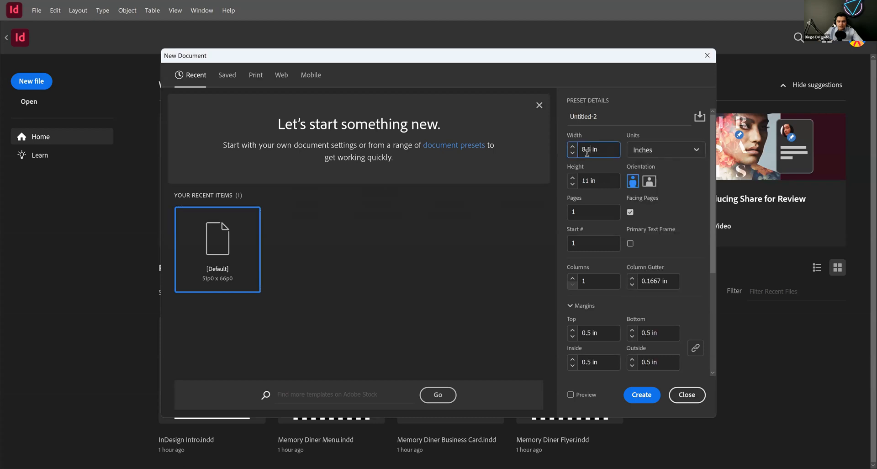
{"action": "triple_click", "coordinate": [590, 147]}
{"action": "type", "text": "3.5"}
{"action": "triple_click", "coordinate": [592, 180]}
{"action": "type", "text": "2"}
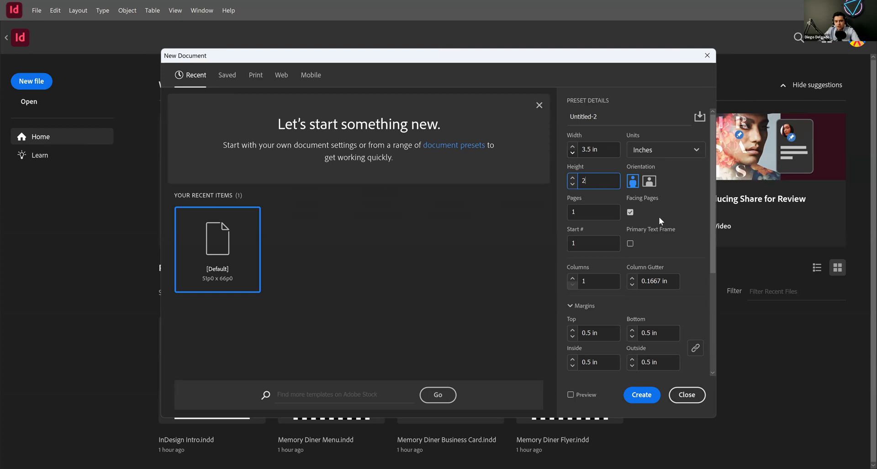
{"action": "key", "text": "Return"}
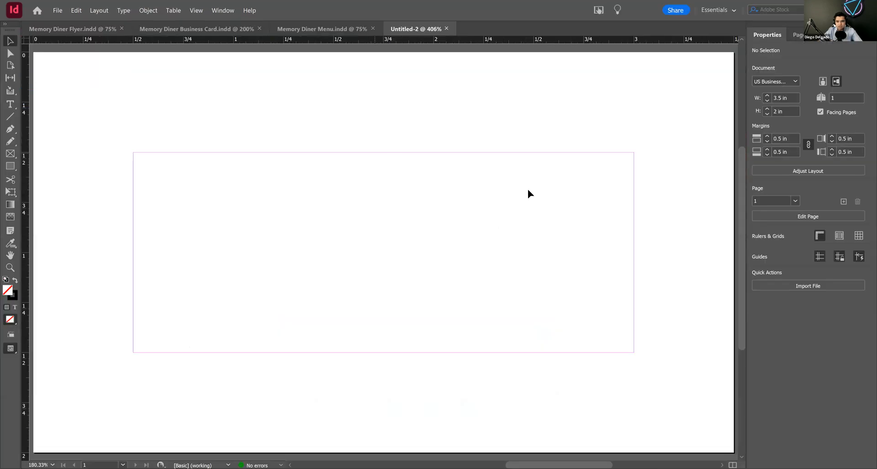
Step: Add a second page to the new business card document
{"action": "left_click", "coordinate": [498, 255], "text": "ctrl+alt"}
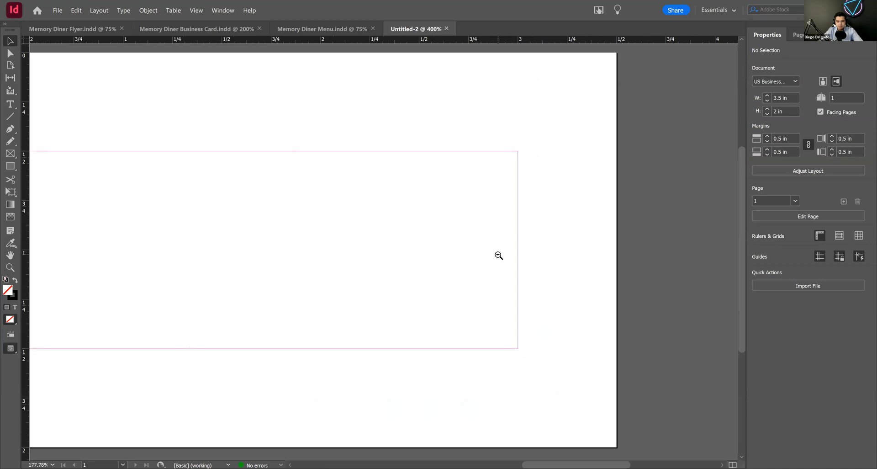
{"action": "left_click", "coordinate": [499, 255], "text": "ctrl+alt"}
{"action": "left_click", "coordinate": [498, 255], "text": "ctrl+alt"}
{"action": "left_click_drag", "start_coordinate": [335, 242], "coordinate": [530, 243]}
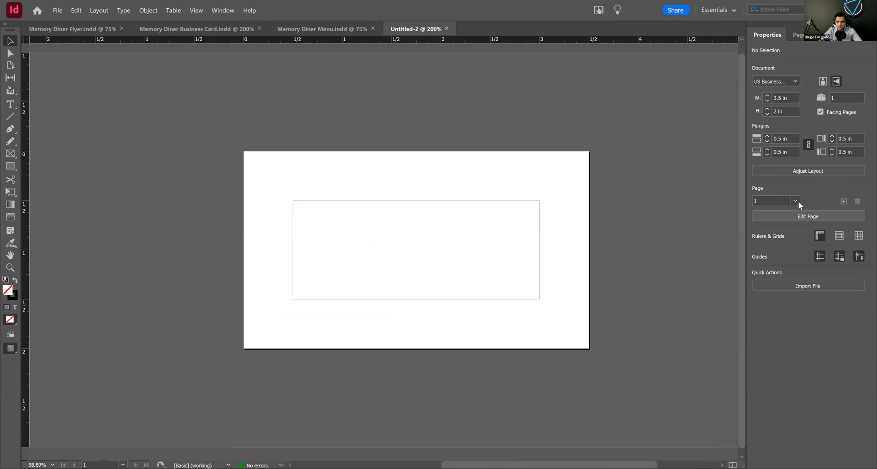
{"action": "left_click", "coordinate": [844, 201]}
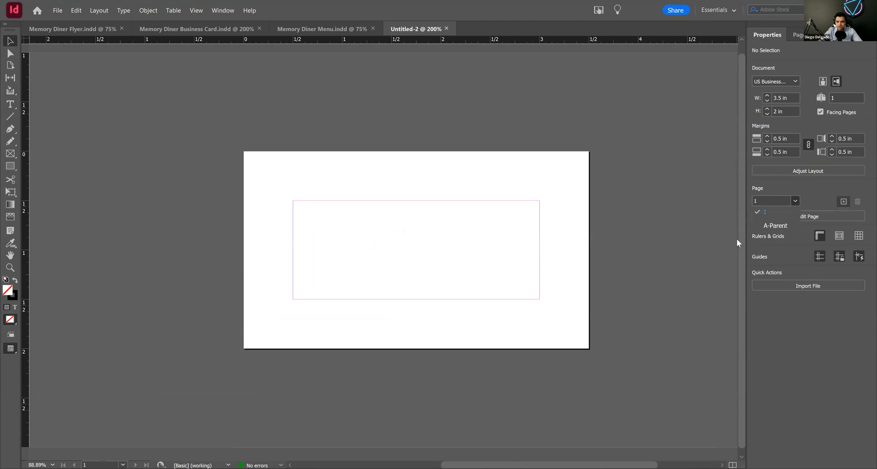
{"action": "left_click", "coordinate": [599, 241], "text": "alt"}
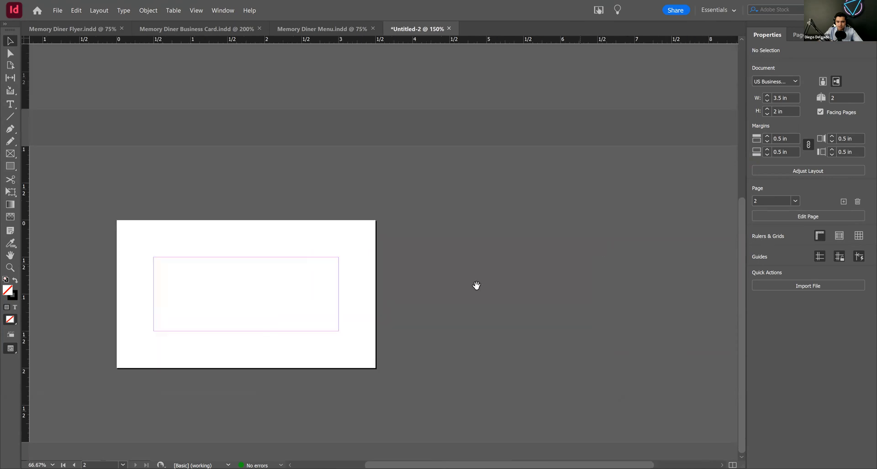
{"action": "left_click", "coordinate": [486, 206], "text": "alt"}
{"action": "left_click", "coordinate": [474, 176], "text": "alt"}
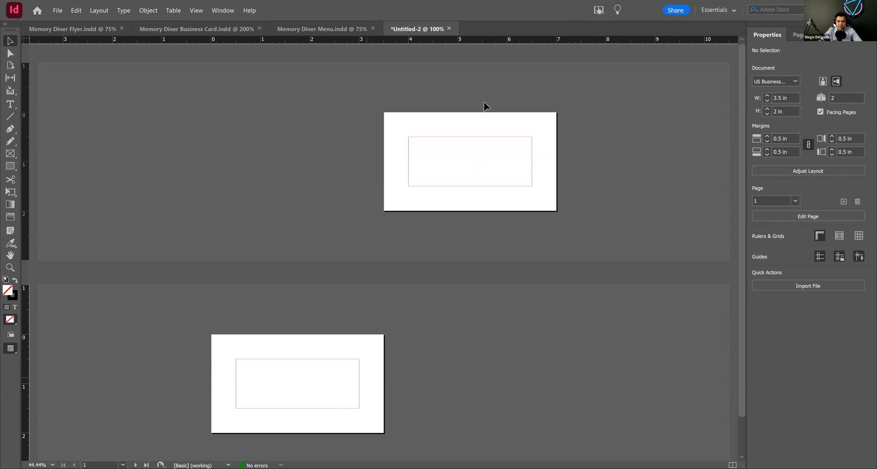
Step: Check the size of the upper-left corner square in the Memory Diner Business Card document
{"action": "key", "text": "ctrl+space"}
{"action": "left_click_drag", "start_coordinate": [494, 153], "coordinate": [521, 154]}
{"action": "key", "text": "ctrl+alt+space"}
{"action": "left_click", "coordinate": [476, 174], "text": "ctrl+alt"}
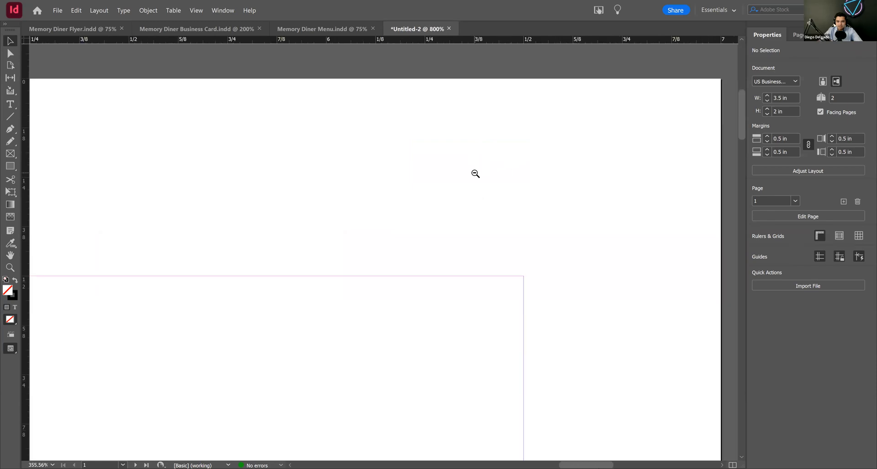
{"action": "left_click", "coordinate": [475, 174], "text": "ctrl+alt"}
{"action": "left_click", "coordinate": [476, 174], "text": "ctrl+alt"}
{"action": "left_click", "coordinate": [476, 174], "text": "ctrl+alt"}
{"action": "key", "text": "space"}
{"action": "left_click_drag", "start_coordinate": [337, 243], "coordinate": [640, 166]}
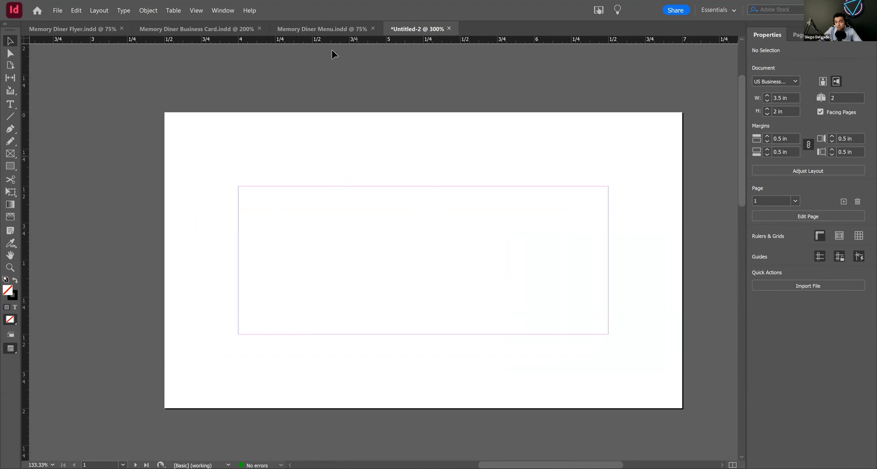
{"action": "left_click", "coordinate": [322, 30]}
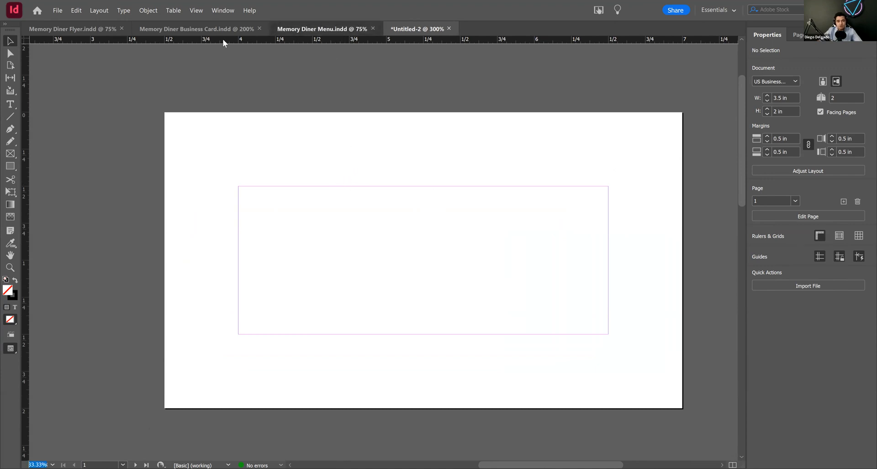
{"action": "left_click", "coordinate": [210, 30]}
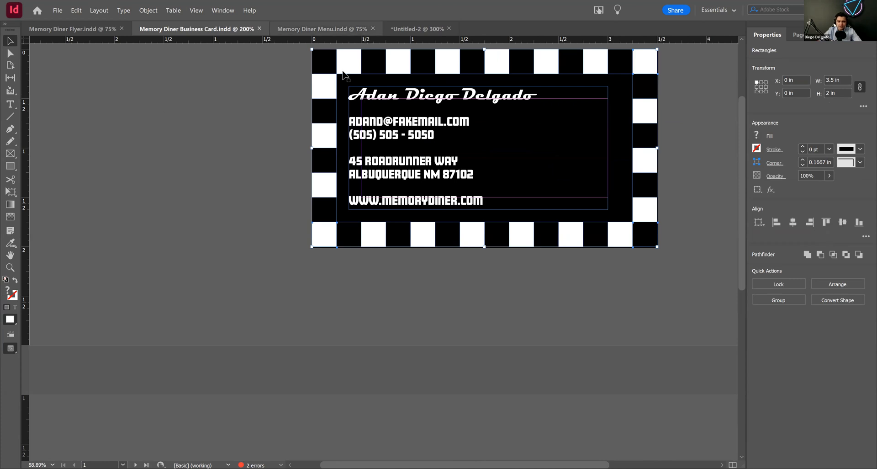
{"action": "double_click", "coordinate": [330, 62]}
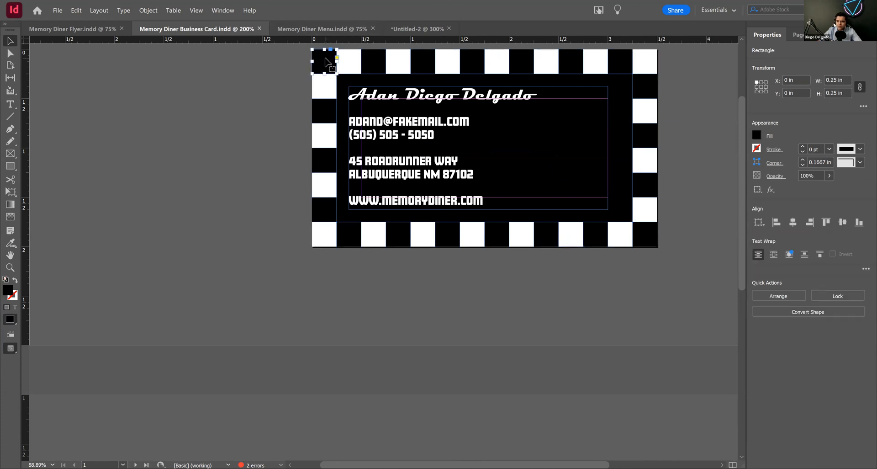
Step: Draw a square about 0.25 in wide near the upper-left corner of page 1 in the new document
{"action": "left_click", "coordinate": [417, 29]}
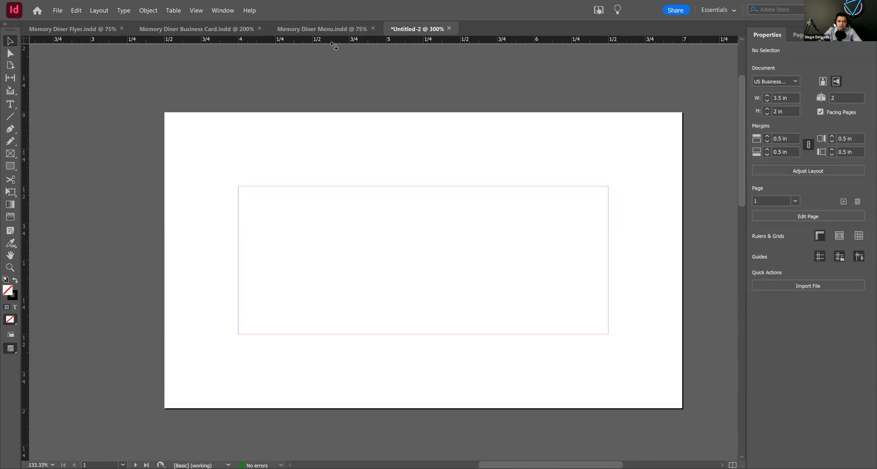
{"action": "left_click", "coordinate": [10, 166]}
{"action": "left_click_drag", "start_coordinate": [188, 136], "coordinate": [239, 175]}
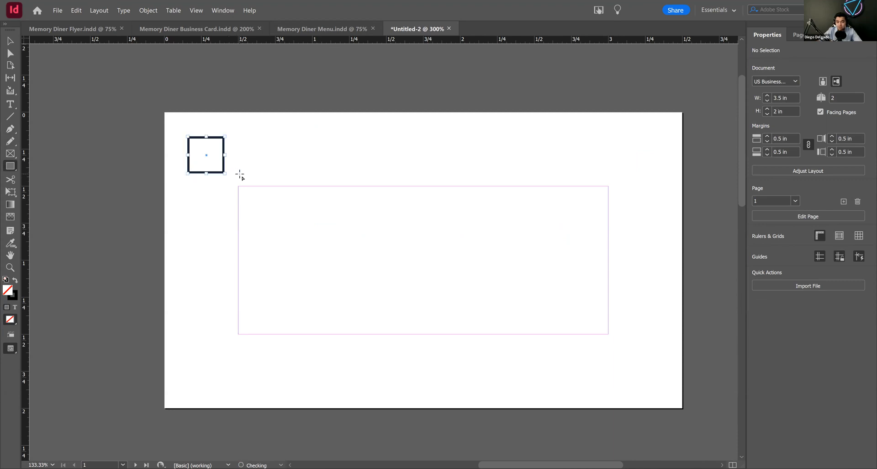
{"action": "left_click", "coordinate": [10, 41]}
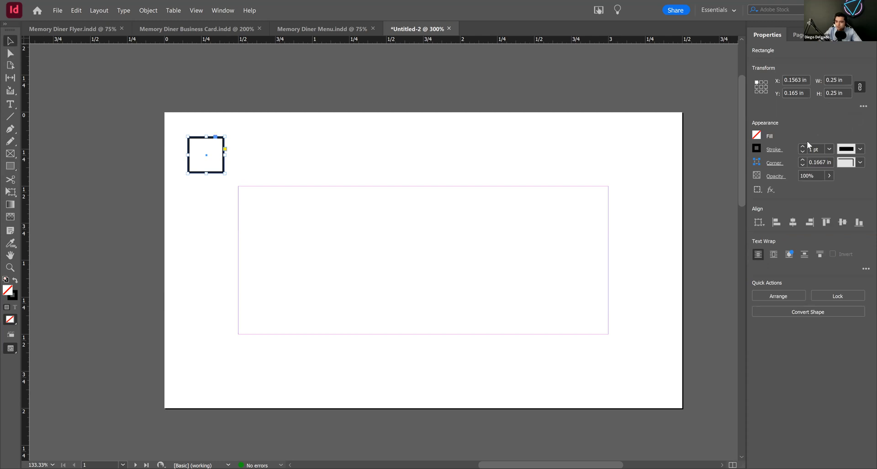
Step: Set the square's stroke to 0 pt and fill it with [Black]
{"action": "left_click", "coordinate": [803, 151]}
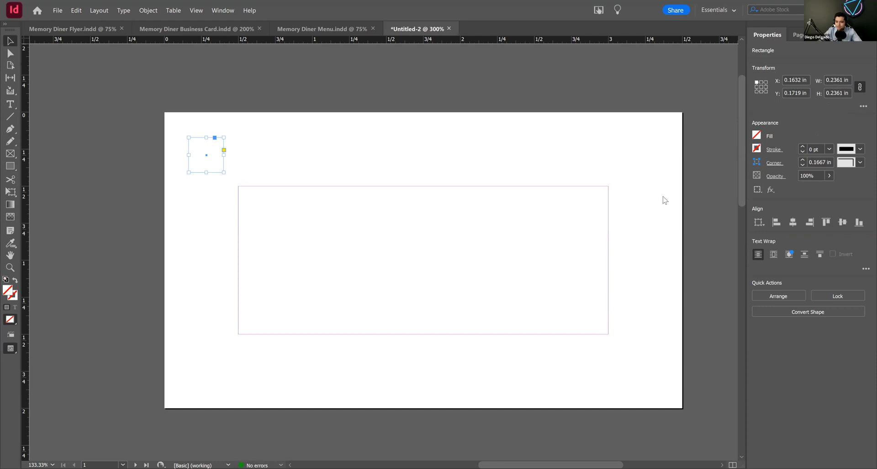
{"action": "left_click", "coordinate": [757, 135]}
{"action": "left_click", "coordinate": [669, 236]}
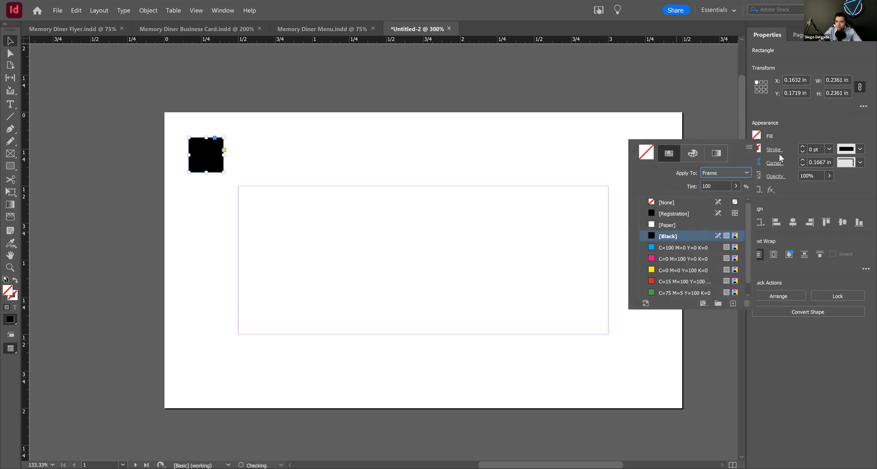
Step: Set the square's width and height to 0.25 in with its proportions linked
{"action": "triple_click", "coordinate": [843, 80]}
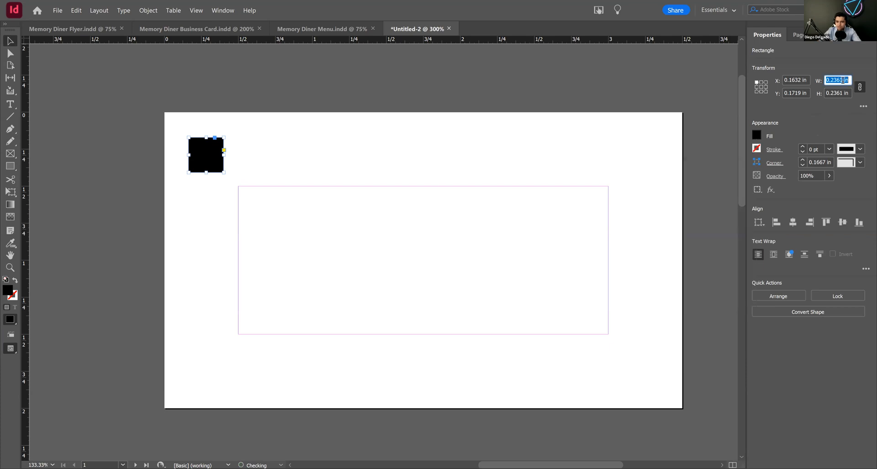
{"action": "type", "text": "0"}
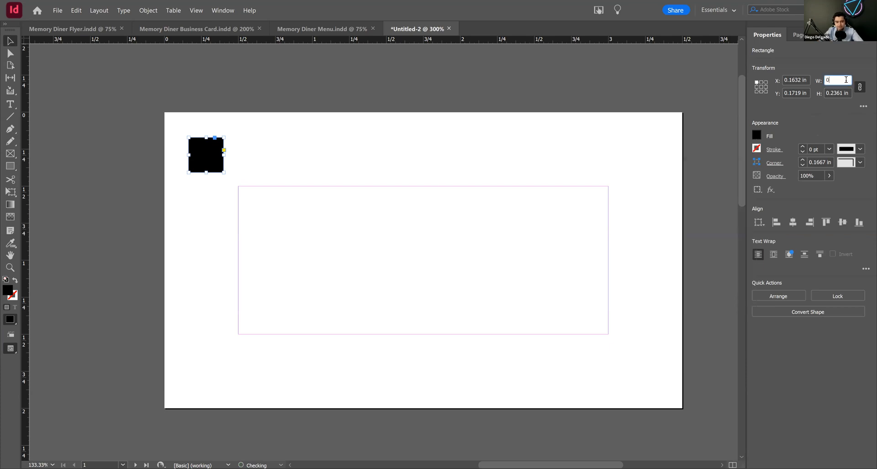
{"action": "type", "text": ".25"}
{"action": "key", "text": "Return"}
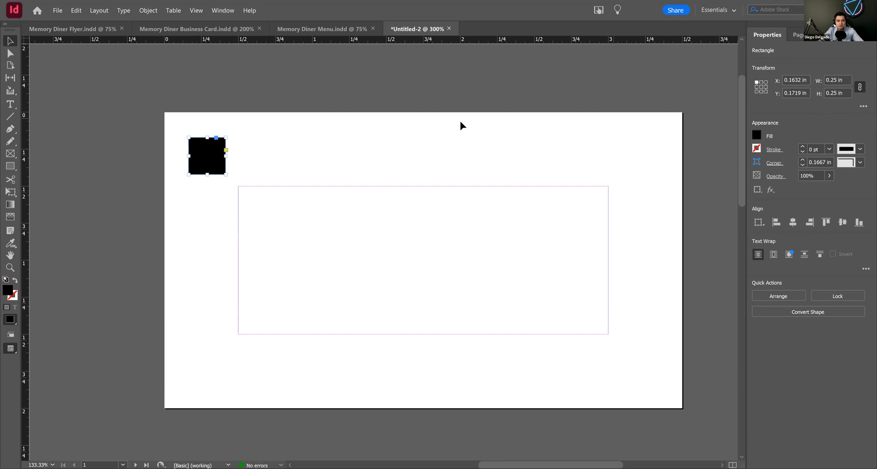
Step: Snap the black square into the page's upper-left corner and place an adjoining copy on its right filled with [Paper]
{"action": "left_click_drag", "start_coordinate": [206, 153], "coordinate": [218, 135]}
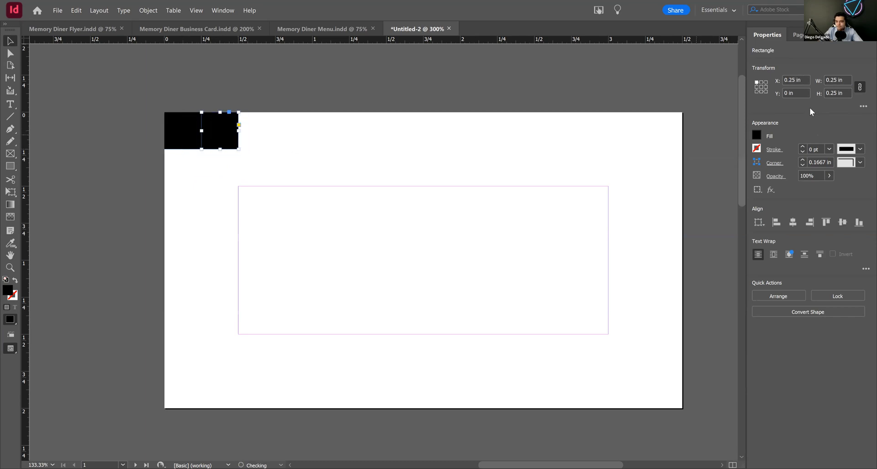
{"action": "left_click", "coordinate": [761, 86]}
{"action": "left_click", "coordinate": [189, 129]}
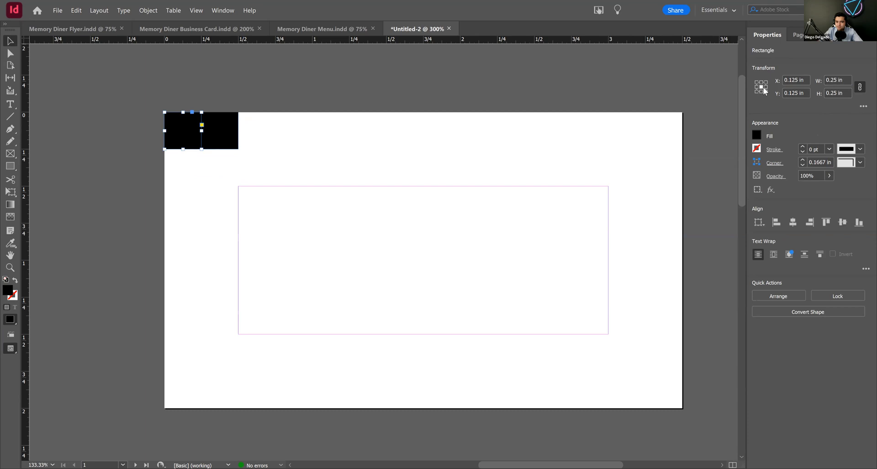
{"action": "left_click", "coordinate": [225, 136]}
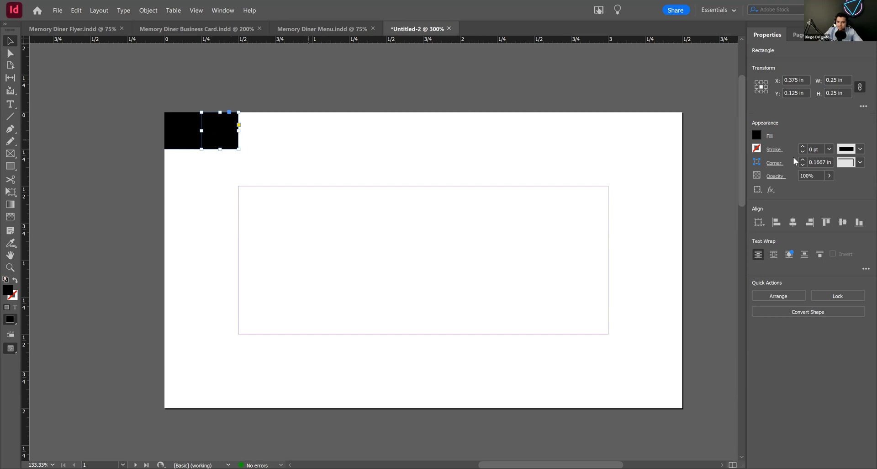
{"action": "left_click", "coordinate": [758, 136]}
{"action": "left_click", "coordinate": [658, 224]}
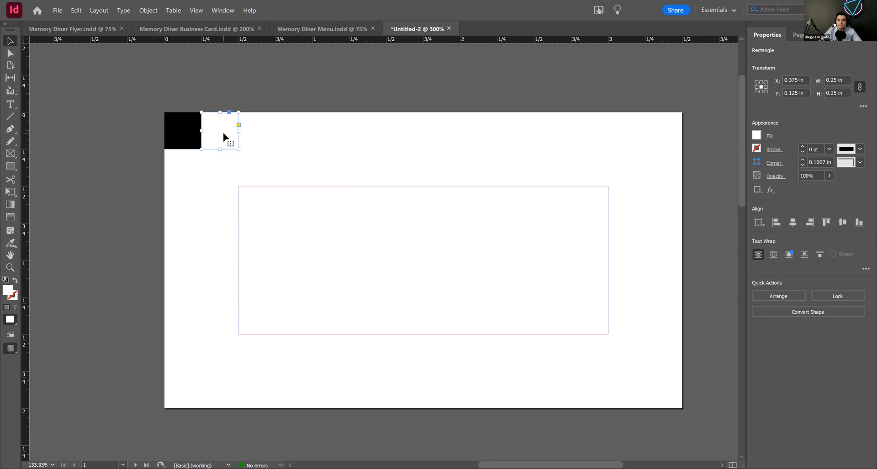
Step: Duplicate the black-and-white squares repeatedly along the page's top edge until the row extends past the right edge
{"action": "left_click", "coordinate": [757, 84]}
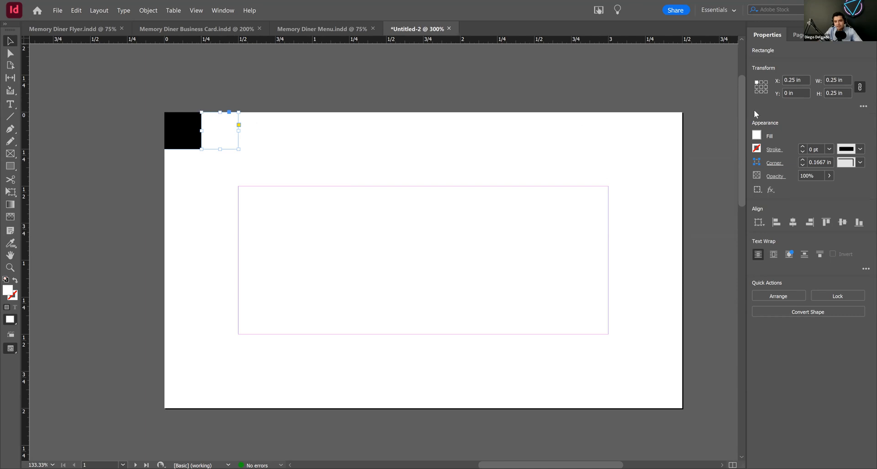
{"action": "left_click", "coordinate": [761, 87]}
{"action": "left_click_drag", "start_coordinate": [215, 129], "coordinate": [300, 136]}
{"action": "left_click_drag", "start_coordinate": [139, 84], "coordinate": [345, 172]}
{"action": "left_click_drag", "start_coordinate": [231, 129], "coordinate": [480, 172]}
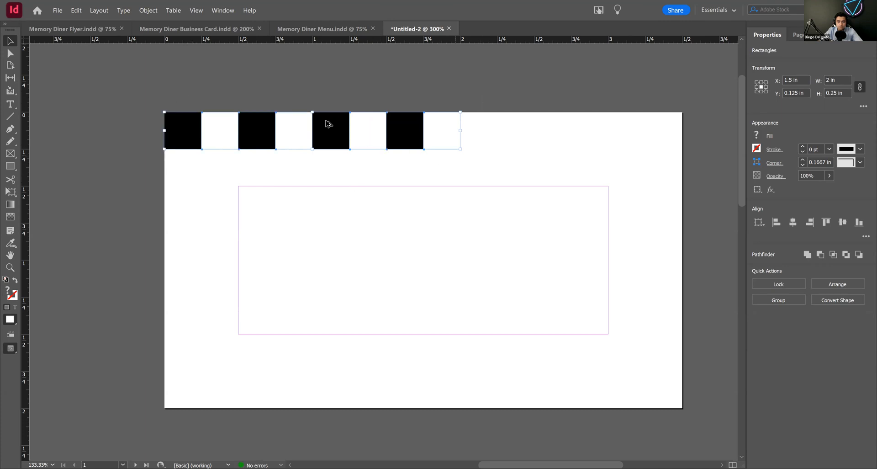
{"action": "left_click_drag", "start_coordinate": [303, 129], "coordinate": [603, 151]}
{"action": "scroll", "coordinate": [609, 196], "scroll_direction": "right", "scroll_amount": 3}
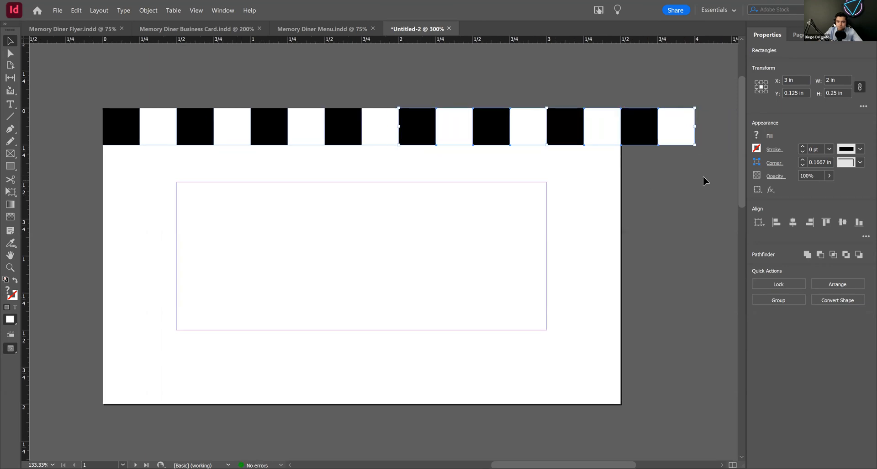
Step: Duplicate the page-wide row of squares directly beneath itself and shift its pattern by one square so the colors alternate
{"action": "left_click", "coordinate": [641, 158]}
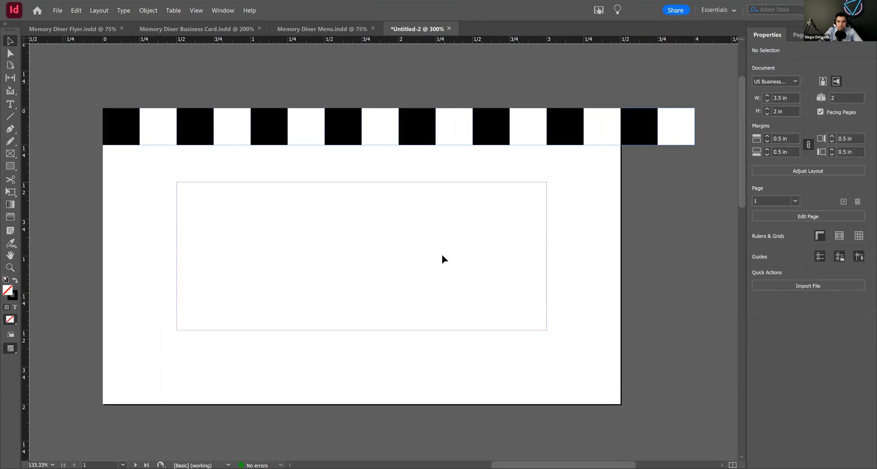
{"action": "left_click_drag", "start_coordinate": [607, 238], "coordinate": [607, 238]}
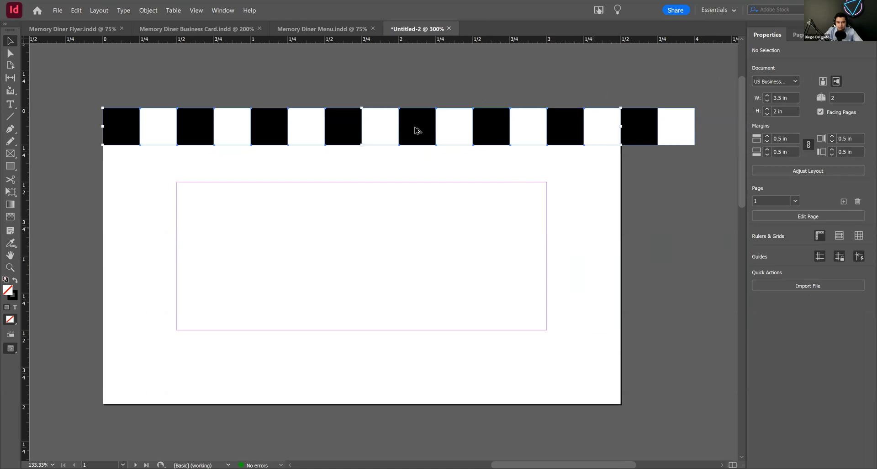
{"action": "left_click_drag", "start_coordinate": [415, 145], "coordinate": [424, 172]}
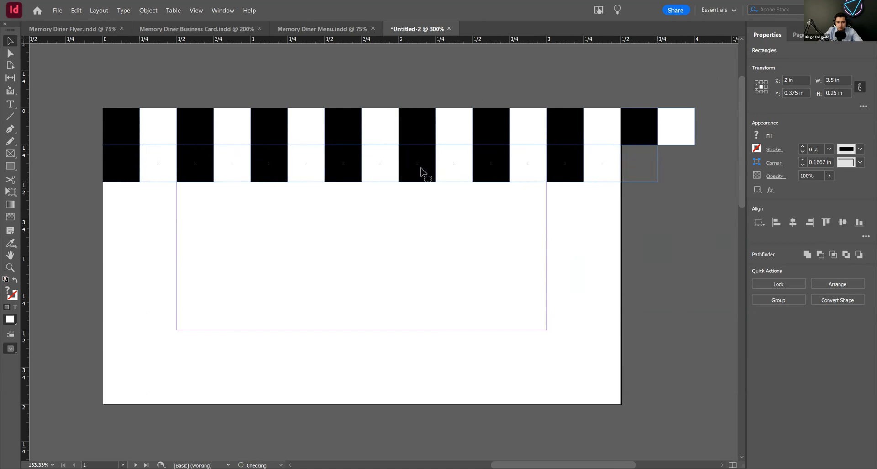
{"action": "left_click_drag", "start_coordinate": [423, 173], "coordinate": [423, 173]}
{"action": "left_click", "coordinate": [660, 221]}
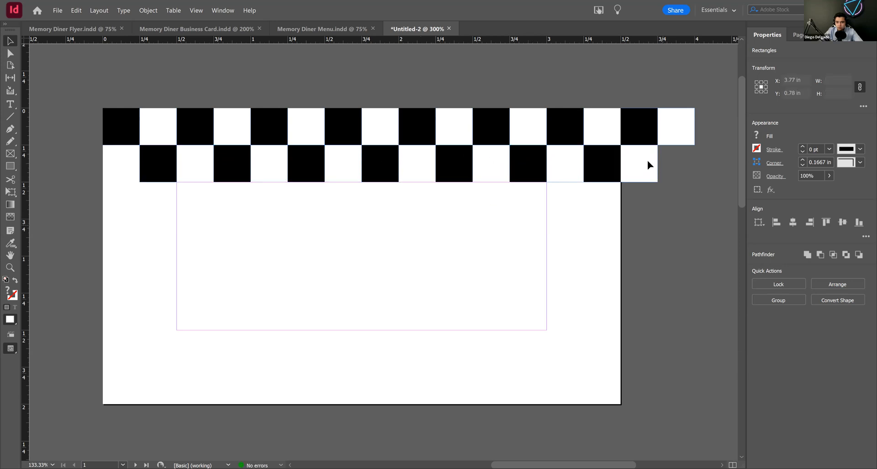
Step: Delete the surplus squares past the page's right edge and put a white square in the second row's first cell
{"action": "left_click_drag", "start_coordinate": [679, 191], "coordinate": [694, 229]}
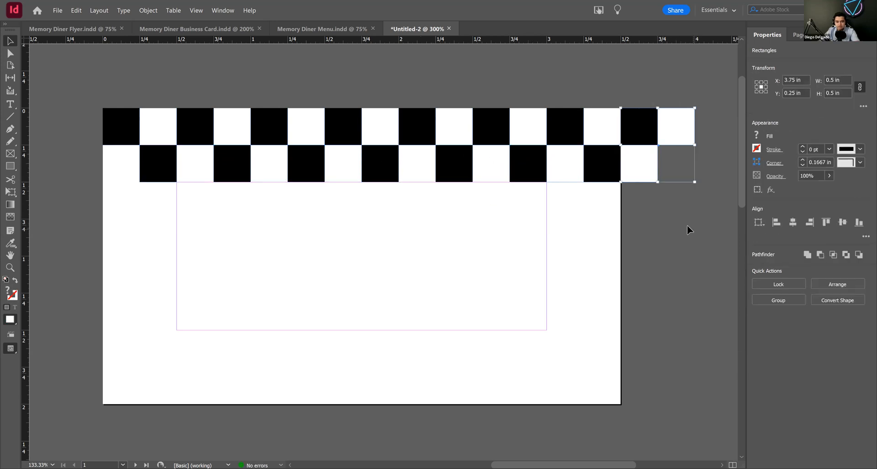
{"action": "key", "text": "Delete"}
{"action": "left_click", "coordinate": [564, 155]}
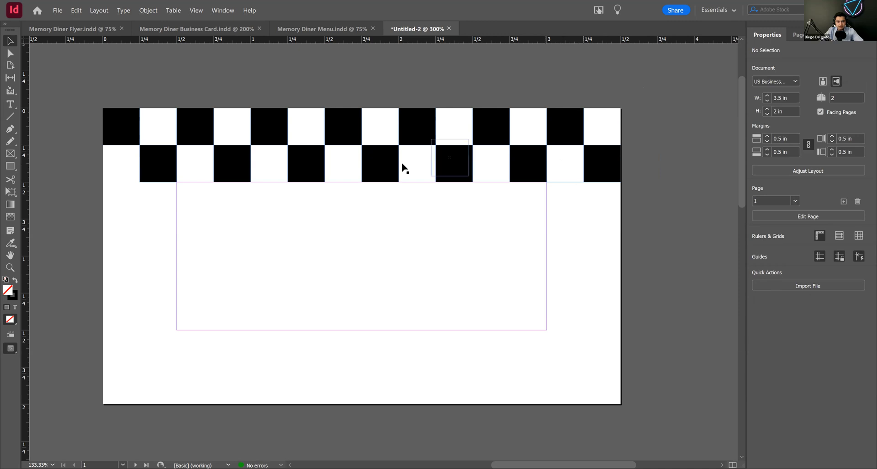
{"action": "left_click", "coordinate": [123, 175]}
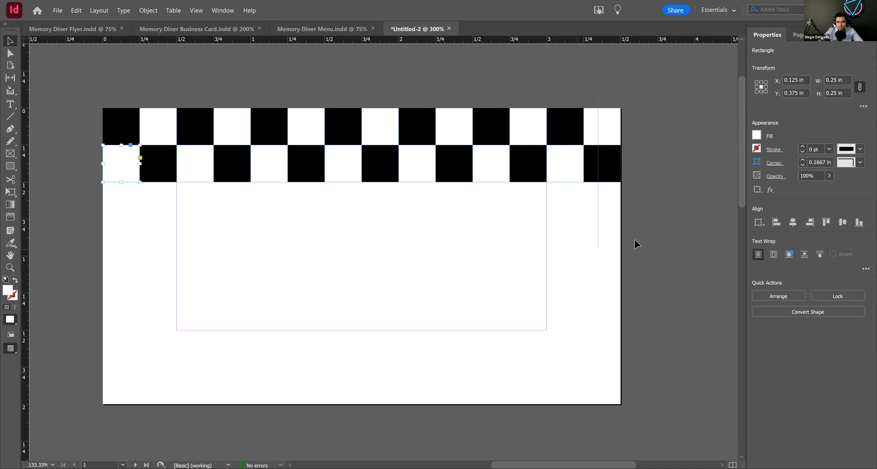
Step: Duplicate the two checkered rows down the page until the checkerboard fills its full 2 in height
{"action": "key", "text": "ctrl+a"}
{"action": "left_click_drag", "start_coordinate": [409, 130], "coordinate": [423, 201]}
{"action": "left_click_drag", "start_coordinate": [69, 102], "coordinate": [649, 304]}
{"action": "left_click_drag", "start_coordinate": [408, 205], "coordinate": [426, 350]}
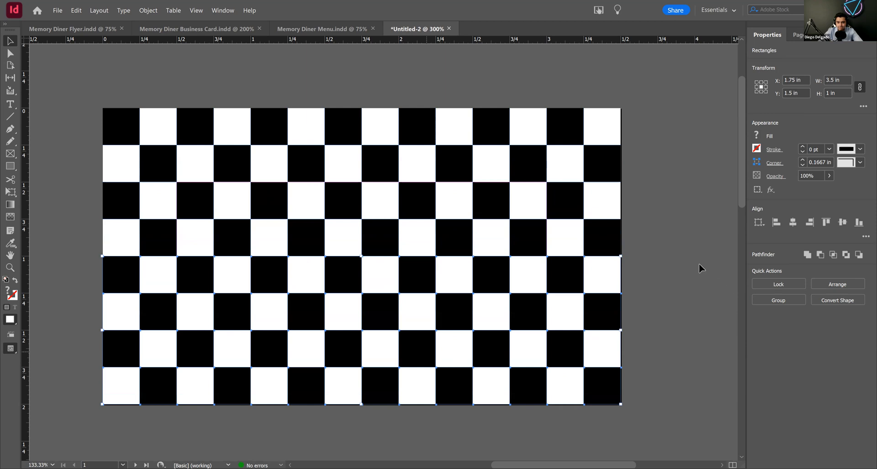
{"action": "left_click", "coordinate": [656, 264]}
{"action": "left_click_drag", "start_coordinate": [675, 248], "coordinate": [573, 247]}
{"action": "left_click_drag", "start_coordinate": [676, 267], "coordinate": [676, 266]}
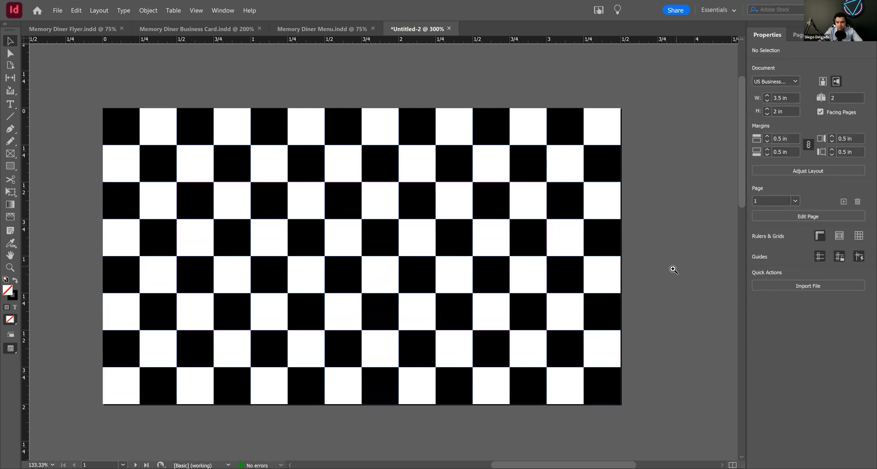
Step: Group all the checkerboard squares and place a copy of the group exactly over page 2
{"action": "left_click", "coordinate": [611, 264], "text": "ctrl+alt"}
{"action": "left_click", "coordinate": [425, 247], "text": "ctrl+alt"}
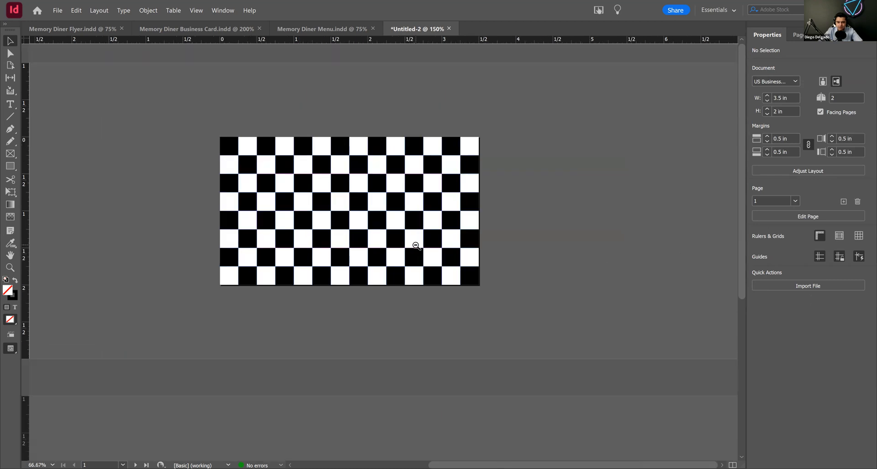
{"action": "left_click", "coordinate": [415, 245], "text": "ctrl+alt"}
{"action": "left_click_drag", "start_coordinate": [377, 290], "coordinate": [415, 245]}
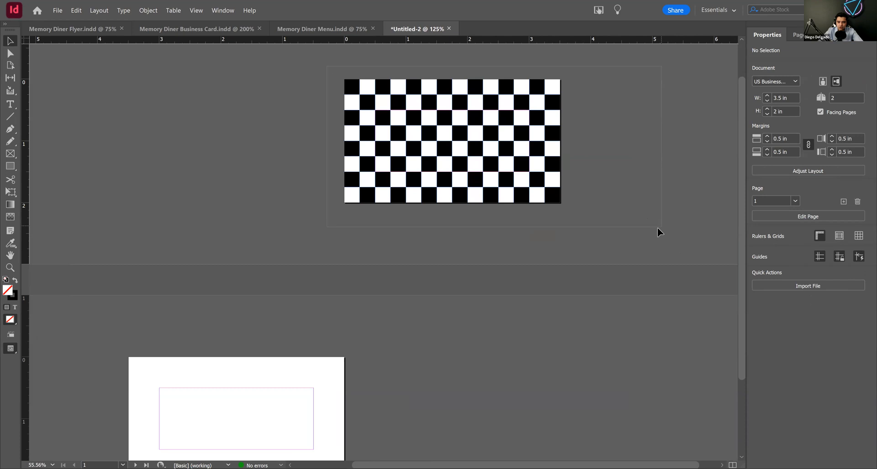
{"action": "key", "text": "ctrl+a"}
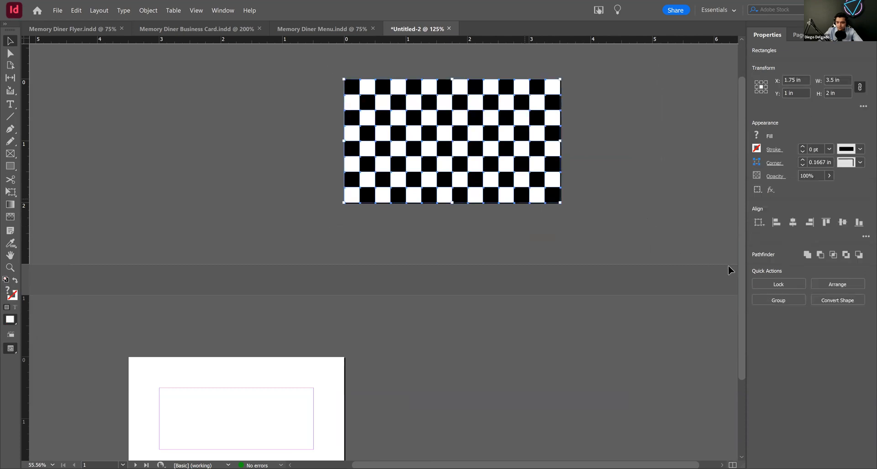
{"action": "left_click", "coordinate": [779, 302]}
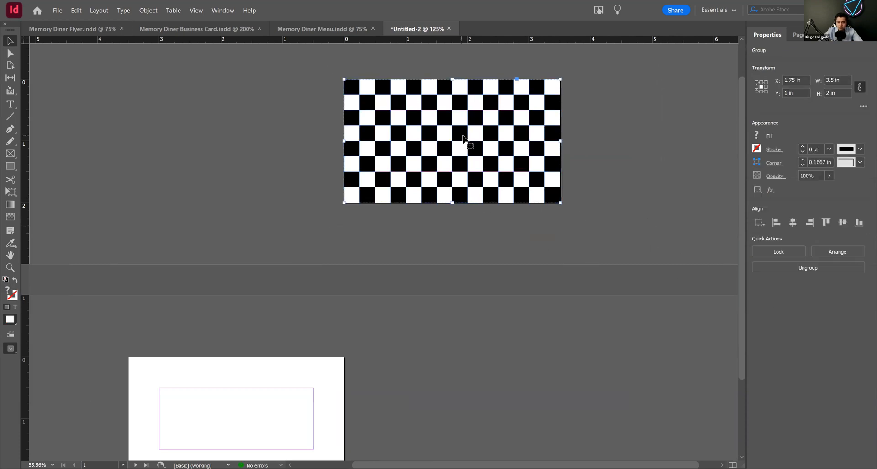
{"action": "left_click_drag", "start_coordinate": [446, 212], "coordinate": [463, 192]}
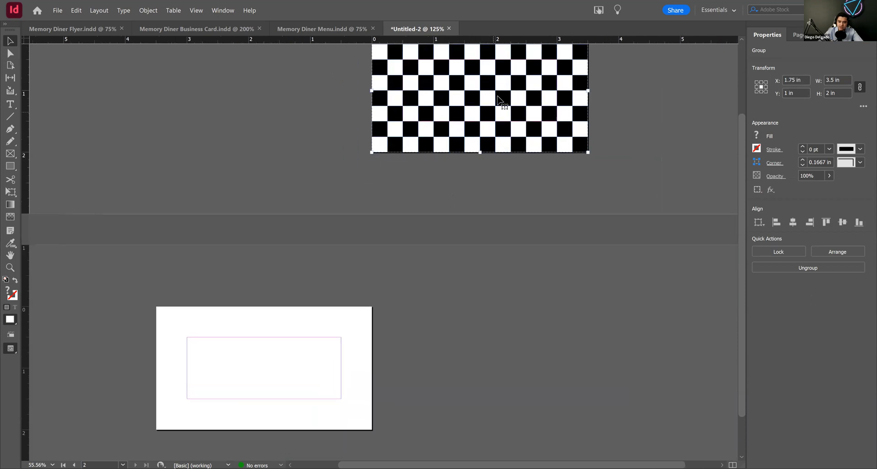
{"action": "left_click_drag", "start_coordinate": [501, 93], "coordinate": [270, 359]}
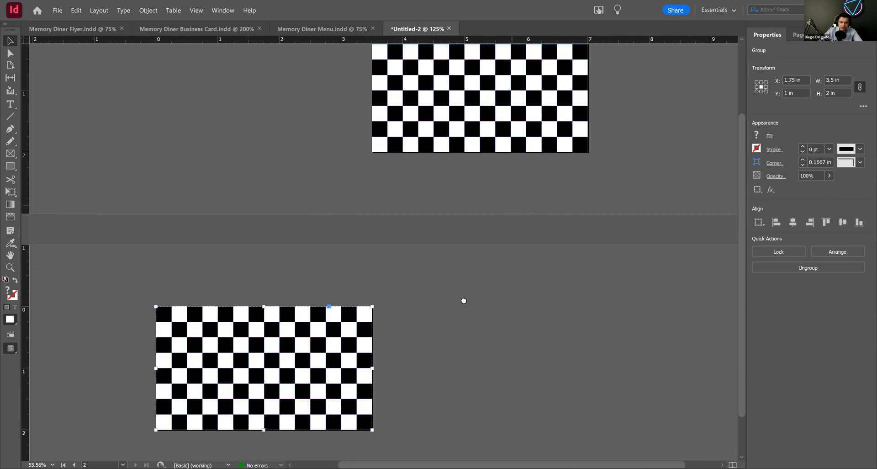
Step: Draw a rectangle about 3 x 1.5 in on page 1, leaving a one-square checkered border around it
{"action": "left_click_drag", "start_coordinate": [465, 300], "coordinate": [426, 365]}
{"action": "left_click_drag", "start_coordinate": [423, 188], "coordinate": [441, 197]}
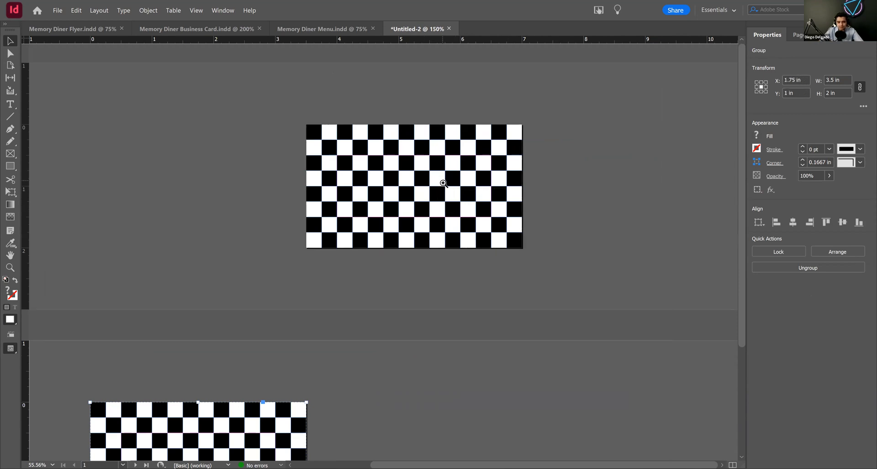
{"action": "left_click", "coordinate": [444, 183]}
{"action": "left_click", "coordinate": [289, 249]}
{"action": "left_click_drag", "start_coordinate": [338, 289], "coordinate": [322, 219]}
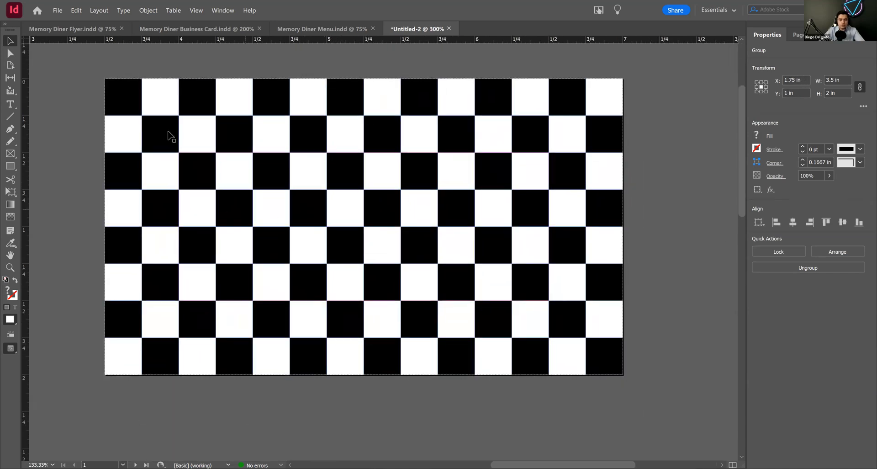
{"action": "left_click", "coordinate": [10, 166]}
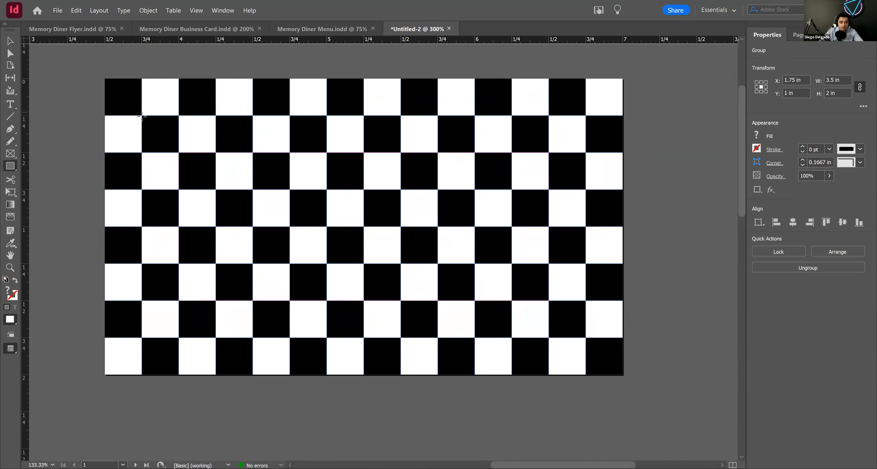
{"action": "mouse_move", "coordinate": [142, 116]}
{"action": "left_mouse_down"}
{"action": "mouse_move", "coordinate": [351, 224]}
{"action": "mouse_move", "coordinate": [556, 307]}
{"action": "mouse_move", "coordinate": [586, 338]}
{"action": "left_mouse_up"}
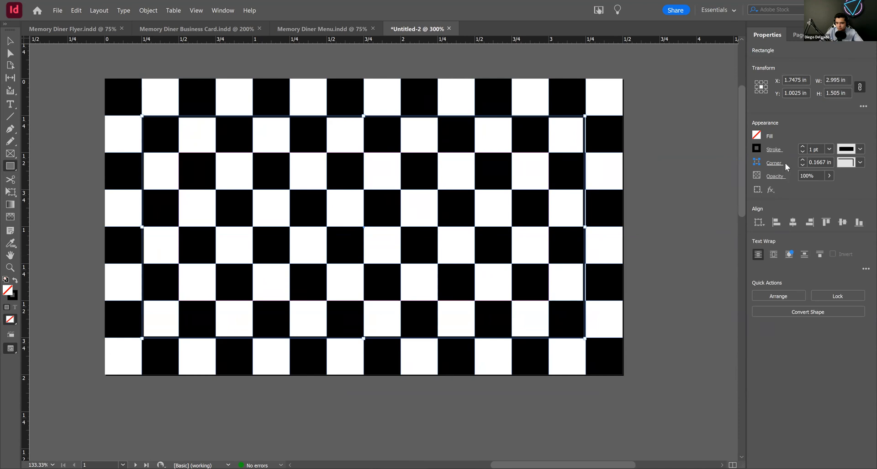
Step: Set the inner rectangle's stroke to 0 pt and fill it with [Black]
{"action": "left_click", "coordinate": [803, 152]}
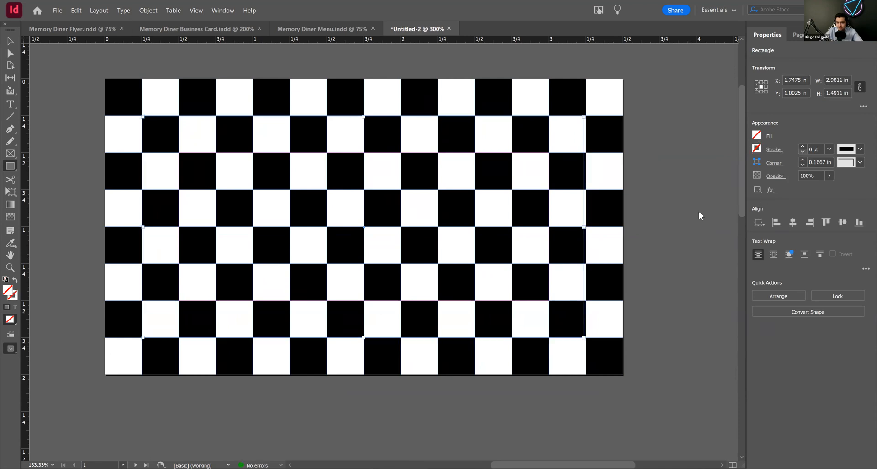
{"action": "left_click", "coordinate": [756, 135]}
{"action": "left_click", "coordinate": [668, 236]}
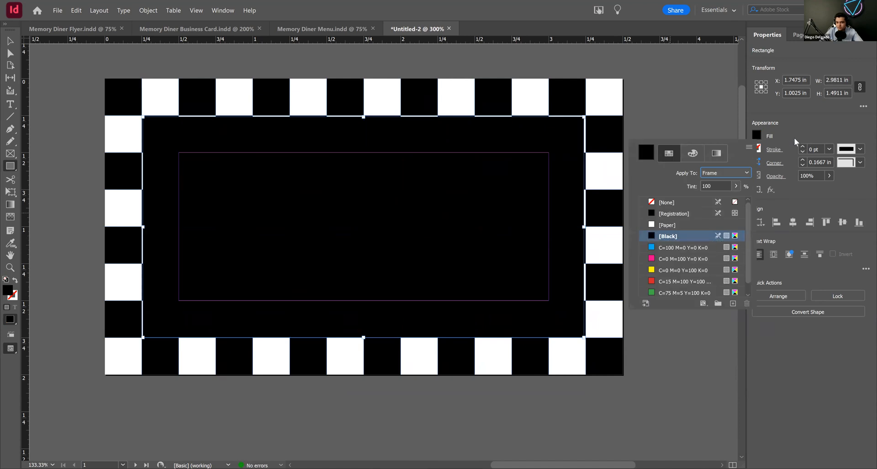
{"action": "left_click", "coordinate": [815, 131]}
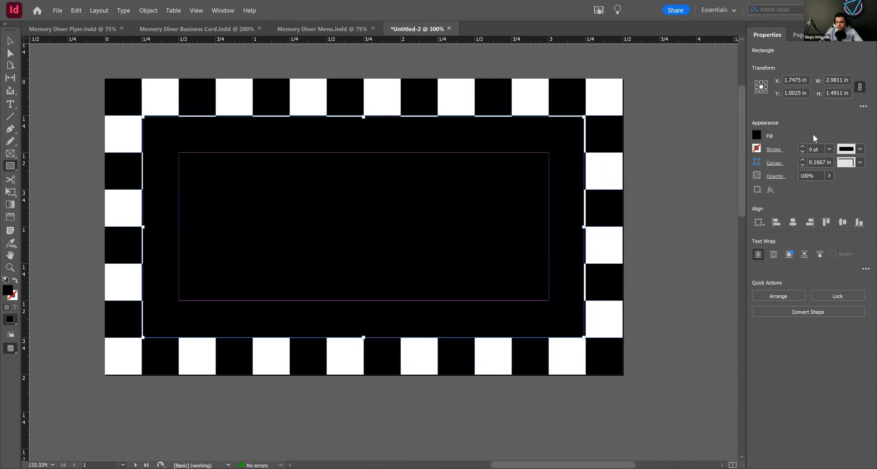
Step: Unlink the black rectangle's proportions and set its width to 3 in and height to 1.5 in
{"action": "left_click", "coordinate": [842, 81]}
{"action": "left_click", "coordinate": [860, 87]}
{"action": "left_click", "coordinate": [827, 80]}
{"action": "double_click", "coordinate": [828, 81]}
{"action": "type", "text": "3"}
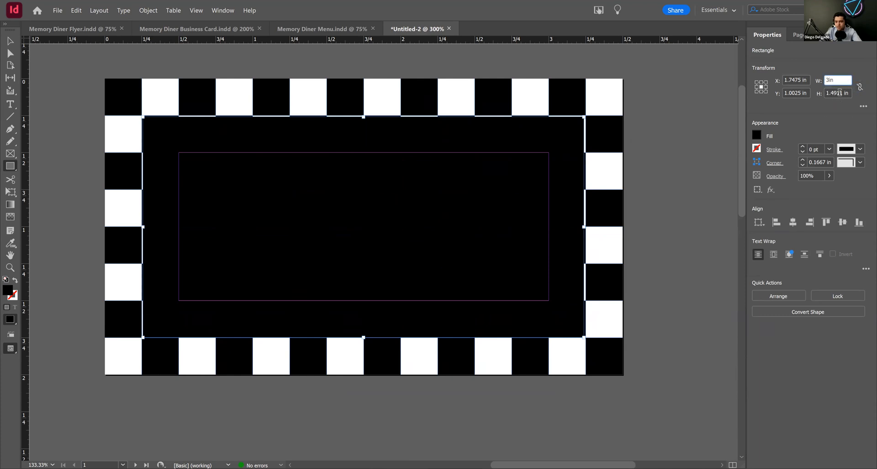
{"action": "double_click", "coordinate": [839, 93]}
{"action": "type", "text": "1.5in"}
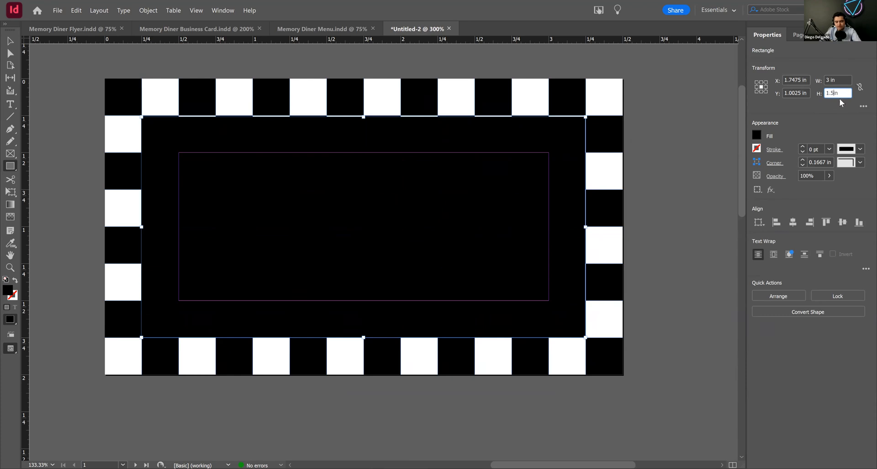
{"action": "key", "text": "Return"}
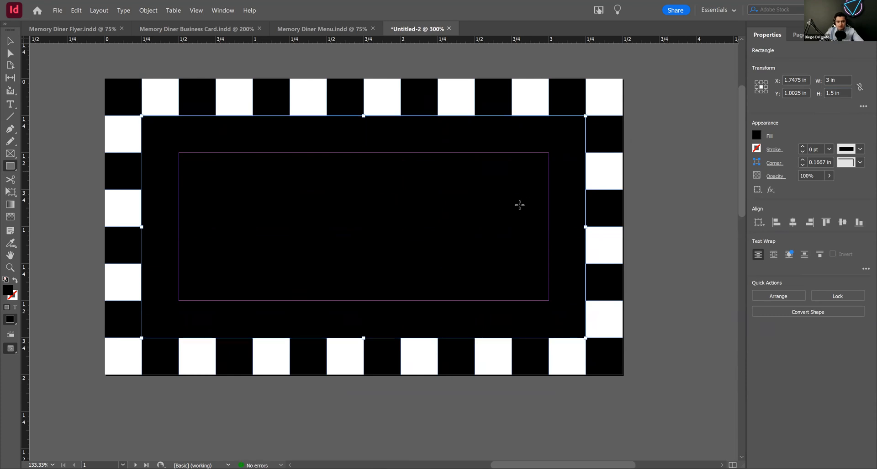
Step: Move the black rectangle to the exact center of the page, at X 1.75 in and Y 1 in
{"action": "key", "text": "ctrl+shift+a"}
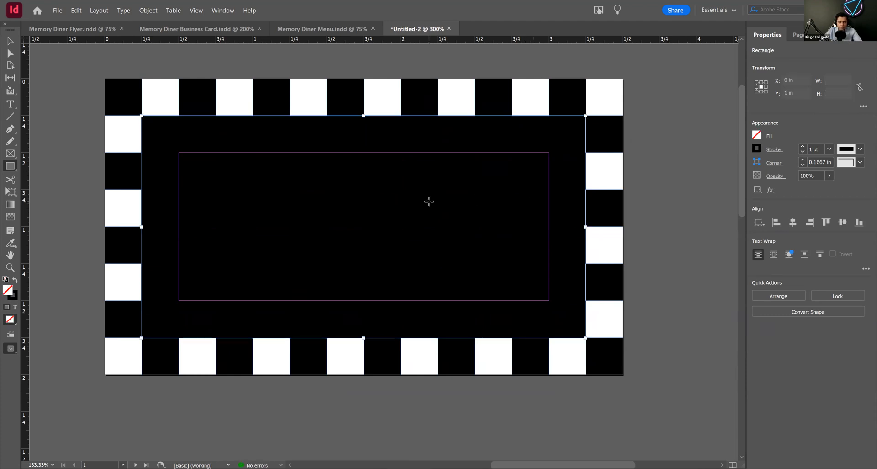
{"action": "left_click", "coordinate": [10, 42]}
{"action": "mouse_move", "coordinate": [412, 213]}
{"action": "left_mouse_down"}
{"action": "mouse_move", "coordinate": [443, 230]}
{"action": "mouse_move", "coordinate": [414, 237]}
{"action": "mouse_move", "coordinate": [414, 213]}
{"action": "left_mouse_up"}
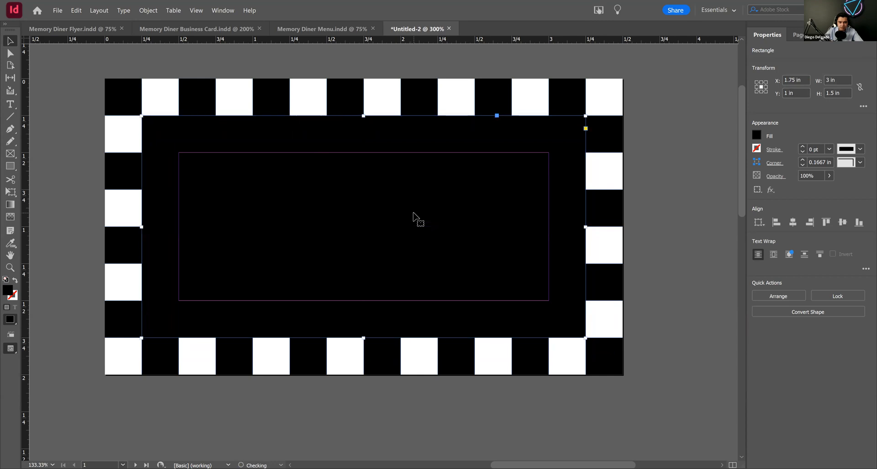
{"action": "left_click", "coordinate": [684, 252]}
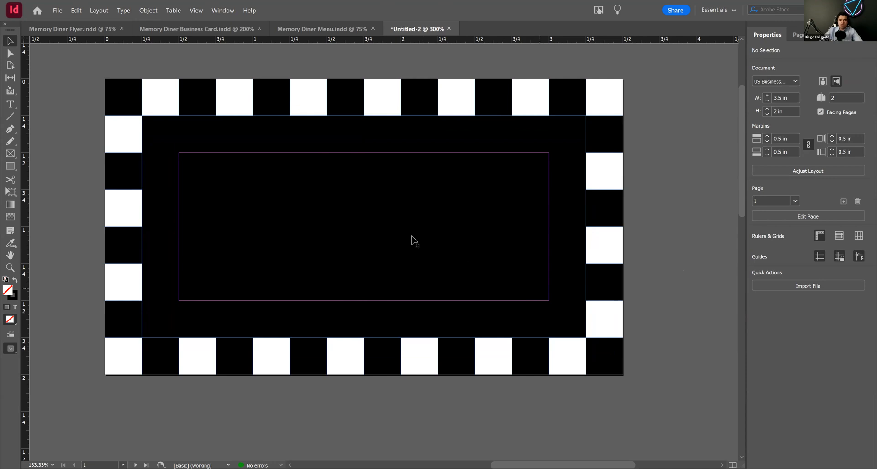
Step: Draw a 2.5 x 1 in rectangle frame over page 1's margin area with the Rectangle Frame tool
{"action": "key", "text": "ctrl+space"}
{"action": "key", "text": "ctrl+alt+space"}
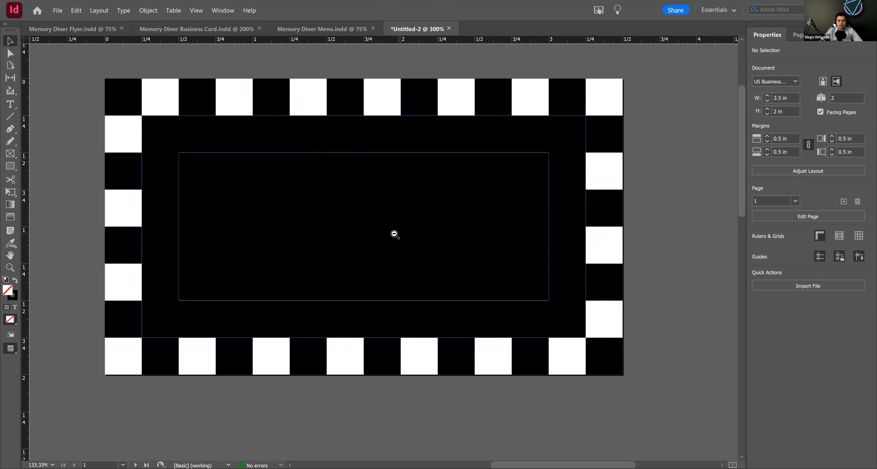
{"action": "left_click", "coordinate": [396, 233]}
{"action": "scroll", "coordinate": [402, 237], "scroll_direction": "down", "scroll_amount": 1}
{"action": "left_click_drag", "start_coordinate": [402, 237], "coordinate": [394, 256]}
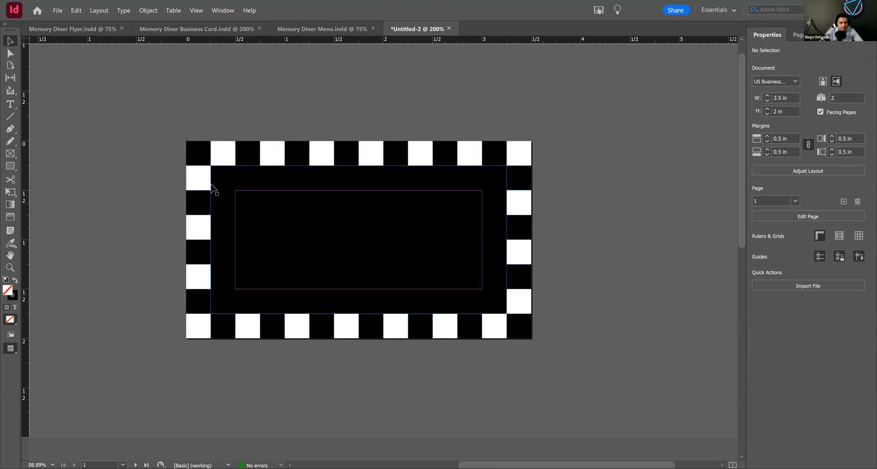
{"action": "left_click", "coordinate": [10, 153]}
{"action": "left_click_drag", "start_coordinate": [236, 190], "coordinate": [482, 289]}
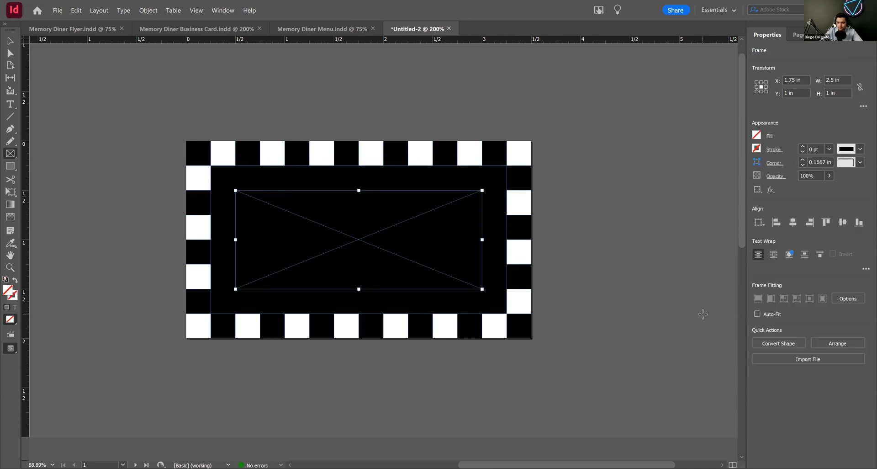
Step: Place the Memory Diner Logo Illustrator file in the frame and fit it proportionally, centered inside the frame
{"action": "left_click", "coordinate": [808, 358]}
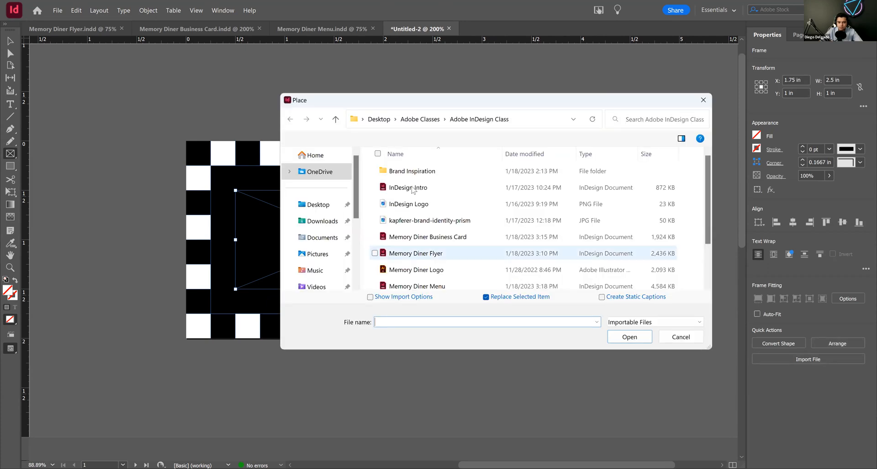
{"action": "left_click", "coordinate": [453, 270]}
{"action": "left_click", "coordinate": [638, 336]}
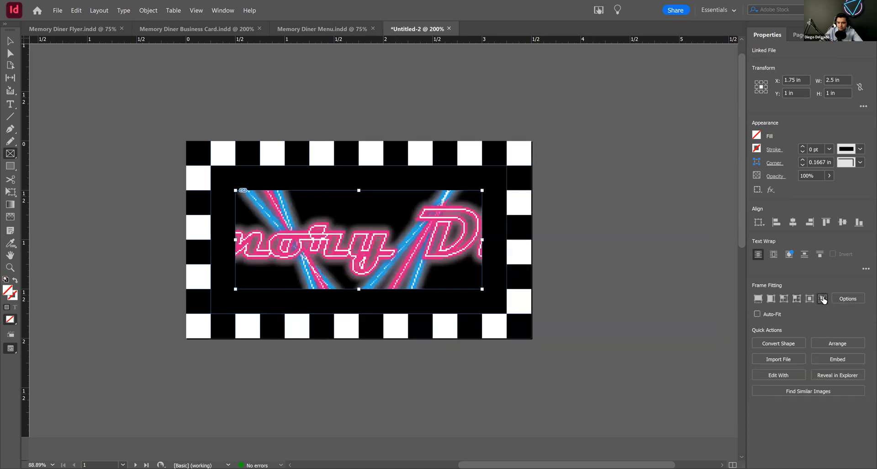
{"action": "left_click", "coordinate": [810, 300]}
{"action": "left_click", "coordinate": [810, 300]}
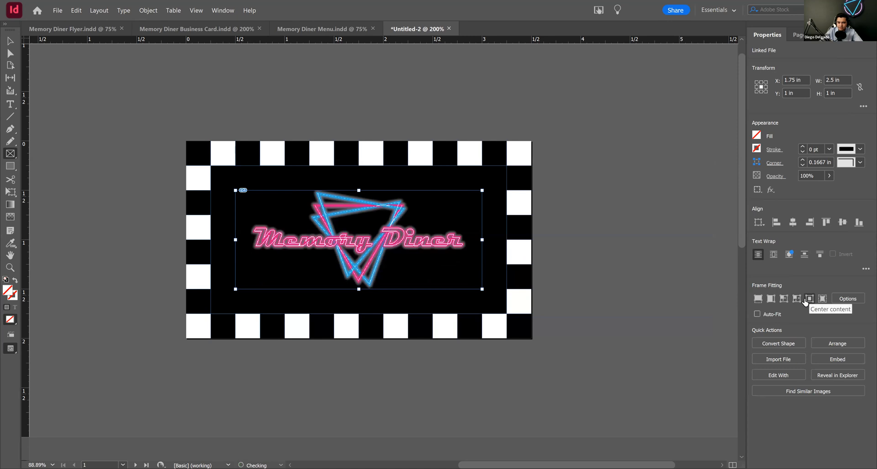
{"action": "left_click", "coordinate": [13, 44]}
{"action": "left_click", "coordinate": [613, 271]}
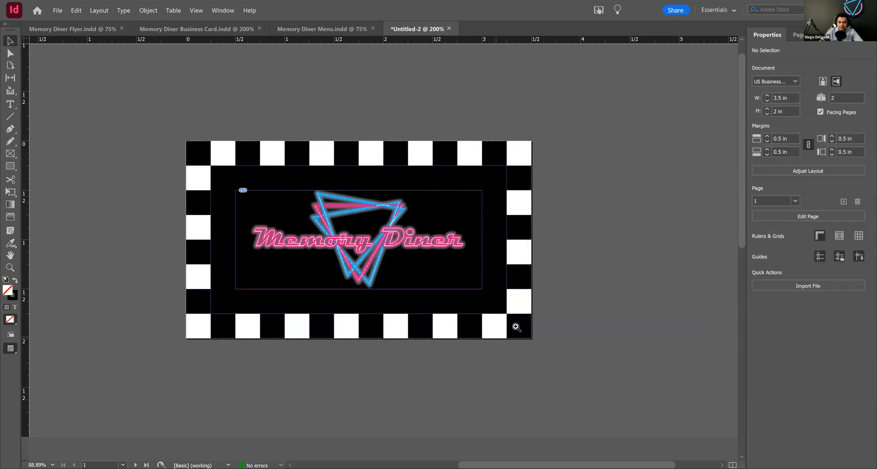
Step: Copy page 1's black center rectangle onto page 2, centered over the checkered pattern
{"action": "key", "text": "ctrl+minus"}
{"action": "left_click_drag", "start_coordinate": [471, 263], "coordinate": [591, 174]}
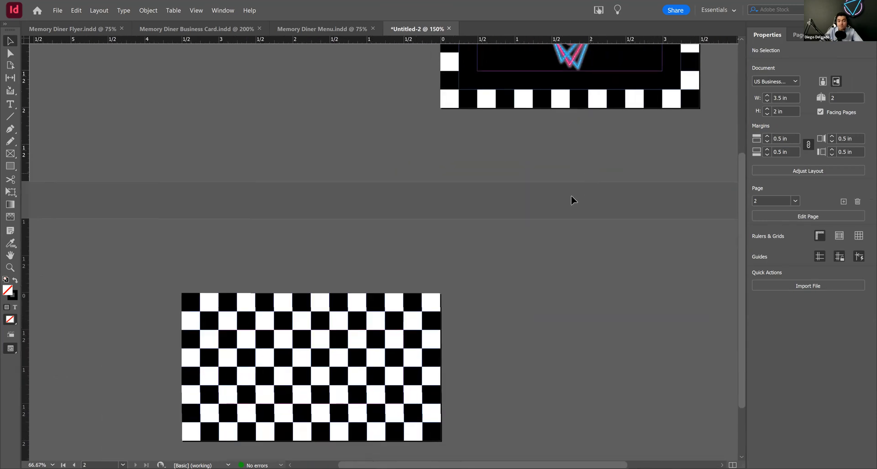
{"action": "left_click_drag", "start_coordinate": [487, 256], "coordinate": [509, 234]}
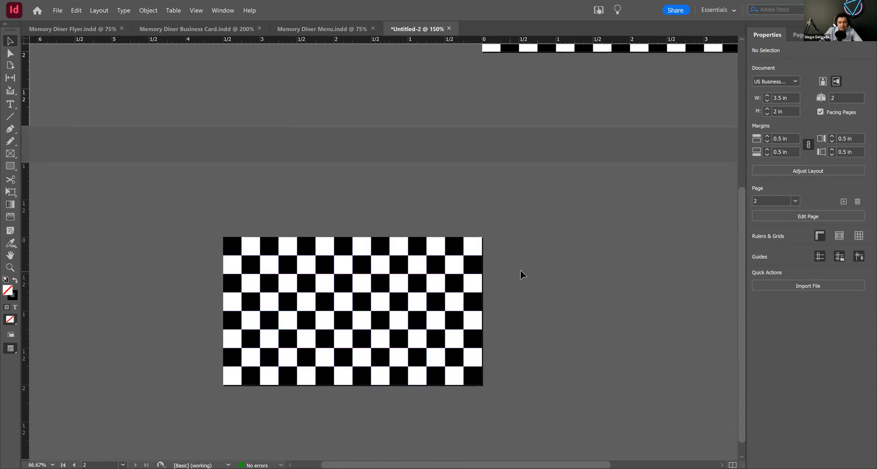
{"action": "left_click_drag", "start_coordinate": [560, 186], "coordinate": [502, 211]}
{"action": "left_click_drag", "start_coordinate": [432, 90], "coordinate": [199, 398]}
{"action": "left_click_drag", "start_coordinate": [394, 337], "coordinate": [535, 180]}
{"action": "left_click_drag", "start_coordinate": [432, 262], "coordinate": [405, 290]}
{"action": "left_click", "coordinate": [585, 296]}
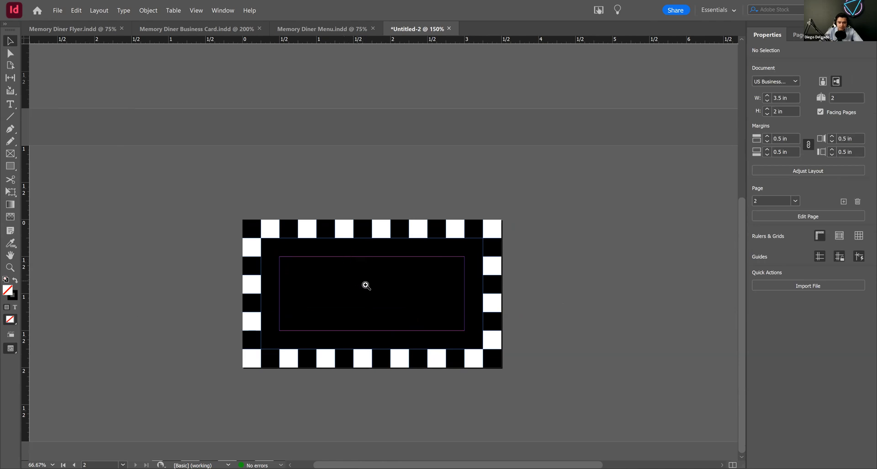
Step: Switch to Memory Diner Business Card.indd and copy all the contact text, from the name line to the website
{"action": "scroll", "coordinate": [365, 284], "scroll_direction": "up", "scroll_amount": 2}
{"action": "left_click_drag", "start_coordinate": [450, 236], "coordinate": [427, 267]}
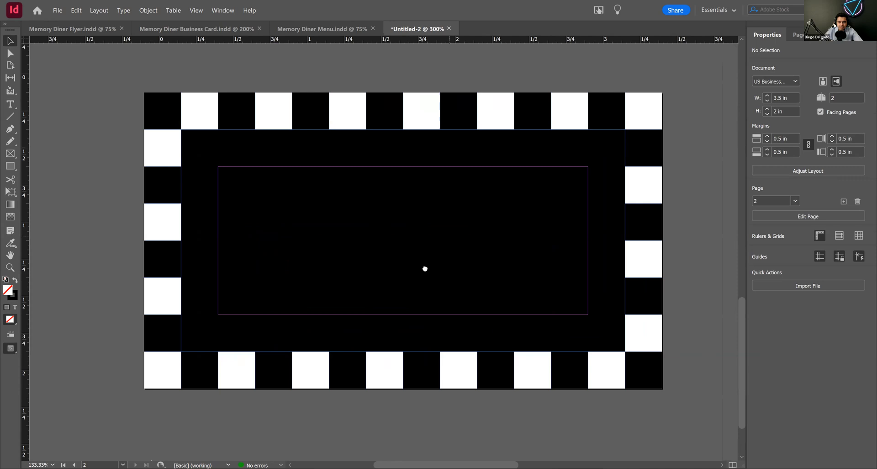
{"action": "left_click", "coordinate": [223, 29]}
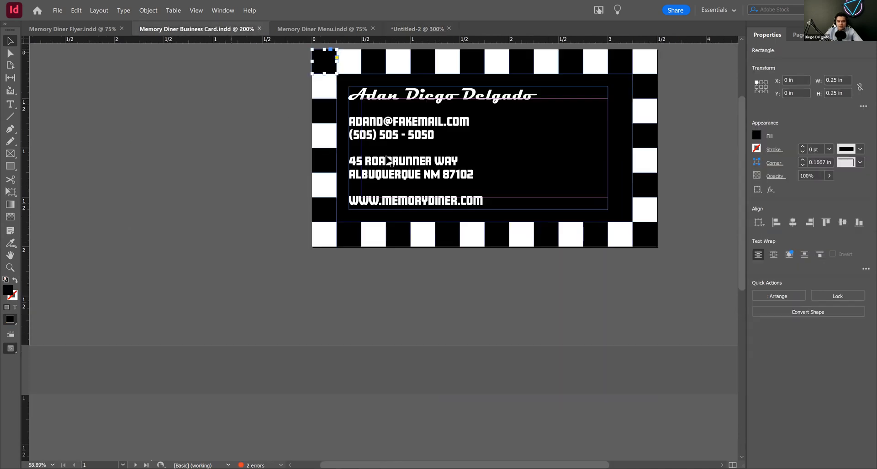
{"action": "left_click", "coordinate": [484, 201]}
{"action": "double_click", "coordinate": [483, 196]}
{"action": "left_click_drag", "start_coordinate": [483, 196], "coordinate": [333, 81]}
{"action": "key", "text": "ctrl+c"}
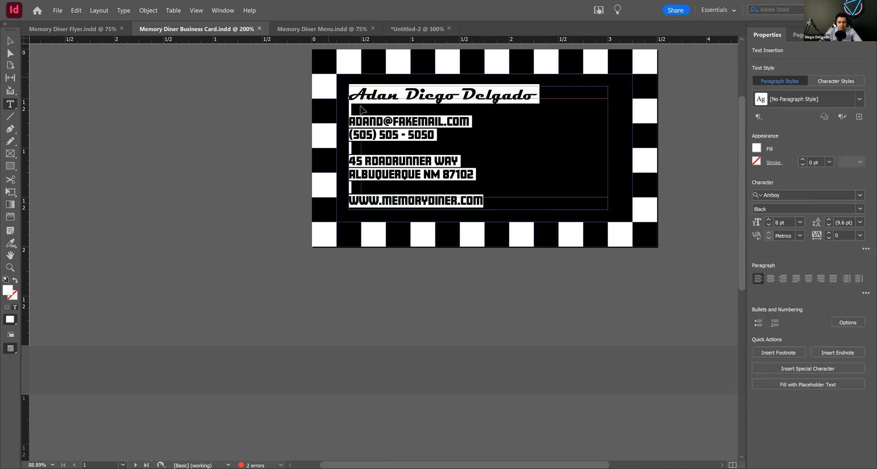
Step: Return to the untitled document and draw a rectangle frame about 2.74 x 1.22 in around page 2's margins
{"action": "left_click", "coordinate": [417, 28]}
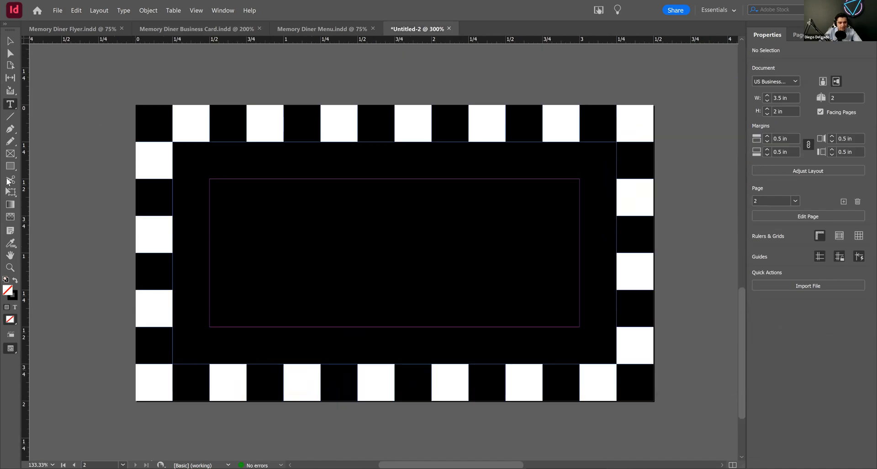
{"action": "left_click", "coordinate": [10, 154]}
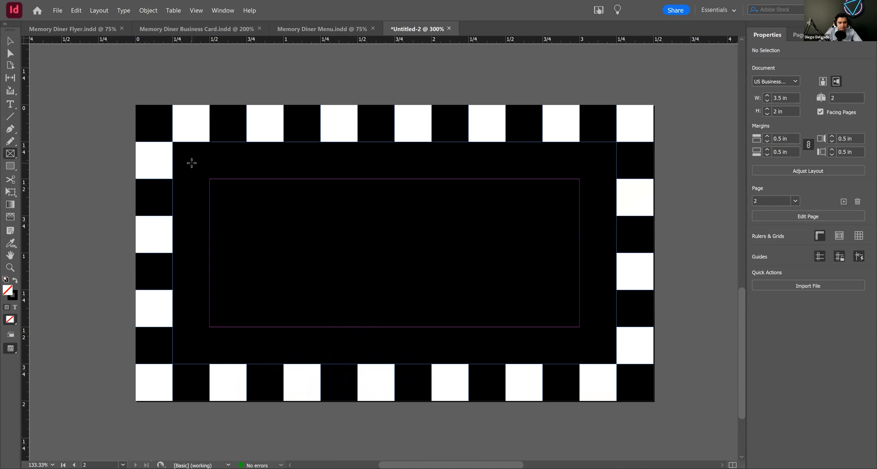
{"action": "left_click_drag", "start_coordinate": [192, 163], "coordinate": [597, 343]}
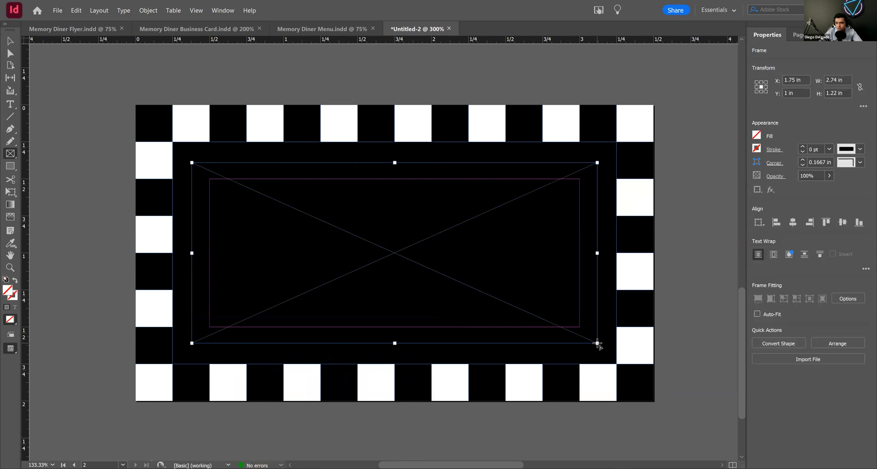
Step: Set the new frame's width to 2.75 in and height to 1.25 in, and relink its proportions
{"action": "left_click", "coordinate": [860, 87]}
{"action": "left_click", "coordinate": [860, 87]}
{"action": "left_click", "coordinate": [837, 80]}
{"action": "key", "text": "BackSpace"}
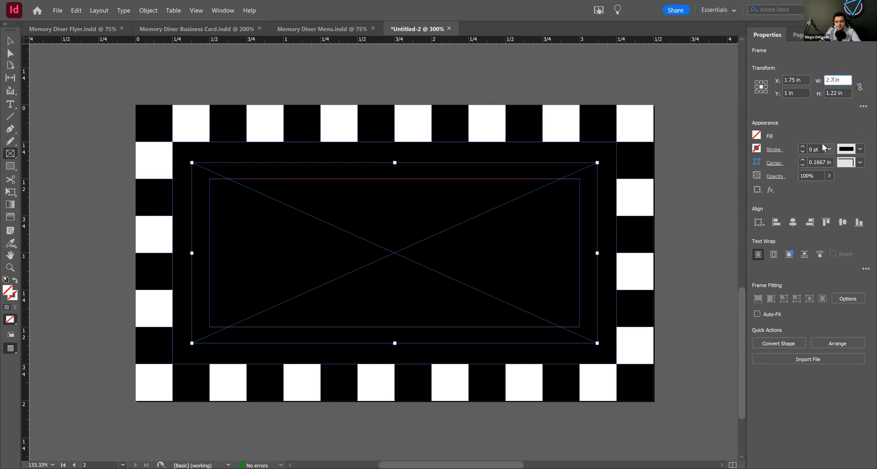
{"action": "type", "text": "5"}
{"action": "left_click", "coordinate": [836, 92]}
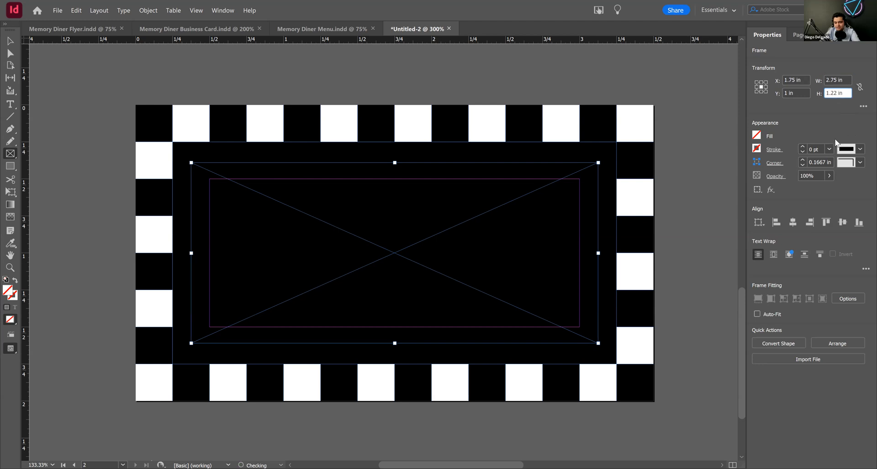
{"action": "type", "text": "5"}
{"action": "key", "text": "Return"}
{"action": "left_click", "coordinate": [859, 88]}
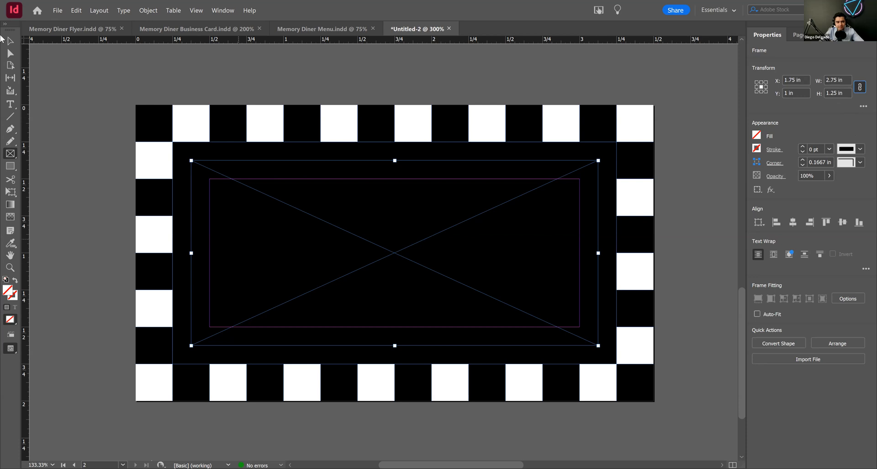
Step: Convert the empty frame on page 2 into a text frame, paste the copied contact text into it, and deselect it
{"action": "left_click", "coordinate": [11, 41]}
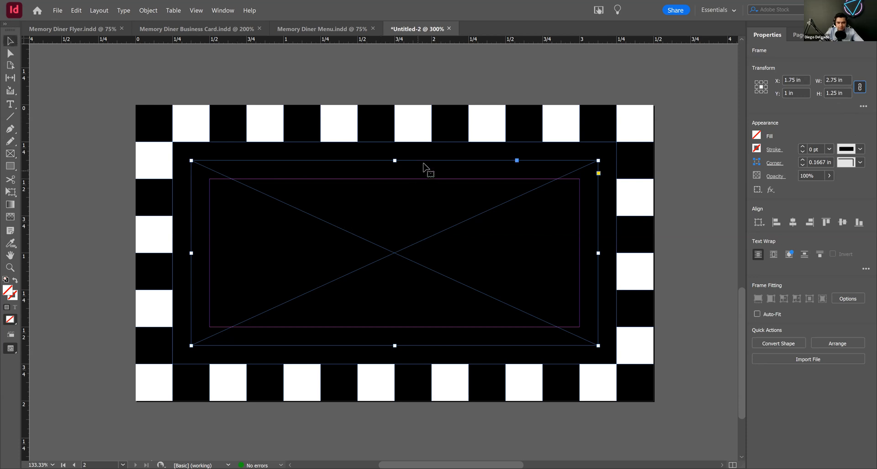
{"action": "left_click_drag", "start_coordinate": [424, 161], "coordinate": [429, 164]}
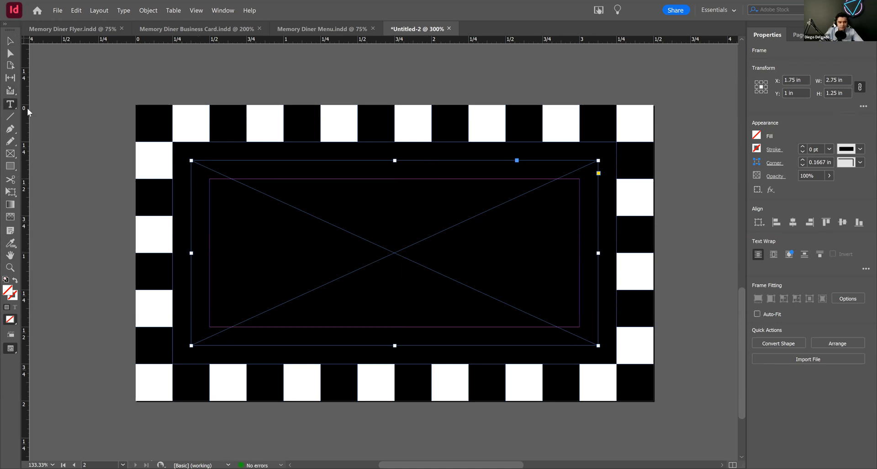
{"action": "left_click", "coordinate": [265, 208]}
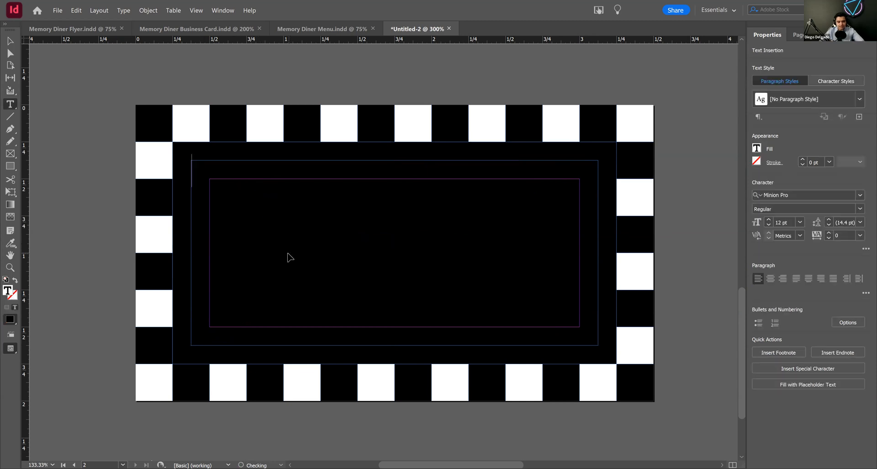
{"action": "key", "text": "ctrl+v"}
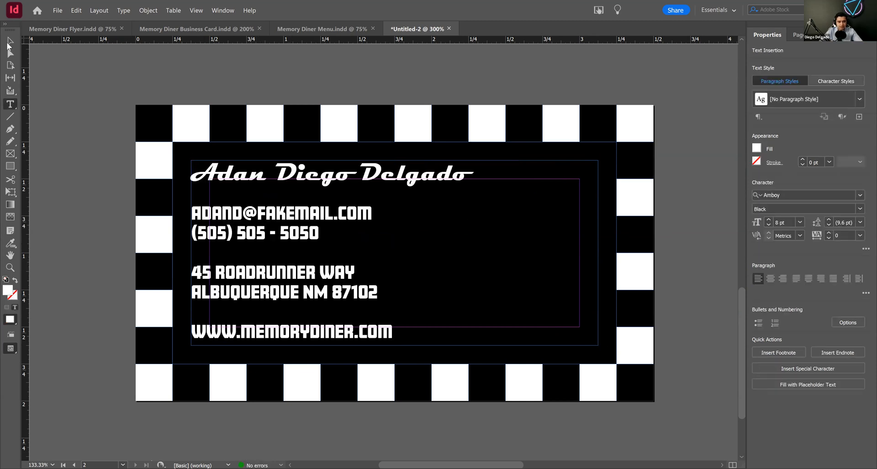
{"action": "left_click", "coordinate": [8, 42]}
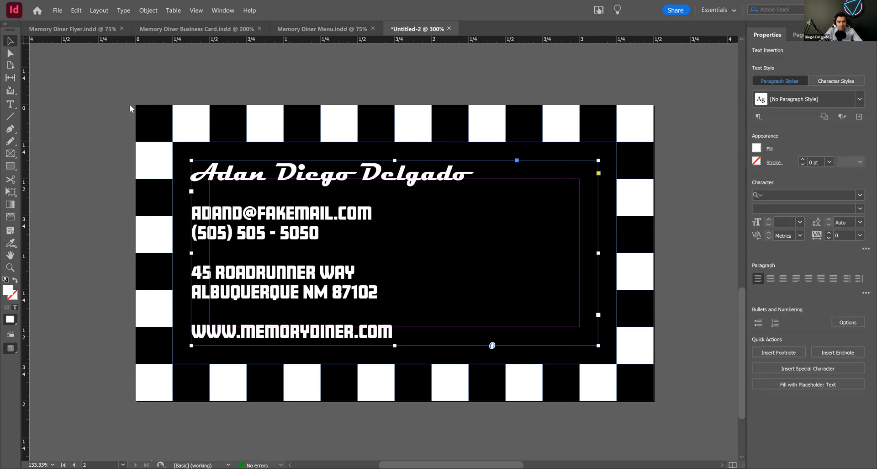
{"action": "left_click", "coordinate": [430, 151]}
Step: Review the logo side and the contact details side of the business card
{"action": "left_click", "coordinate": [438, 169], "text": "ctrl+alt"}
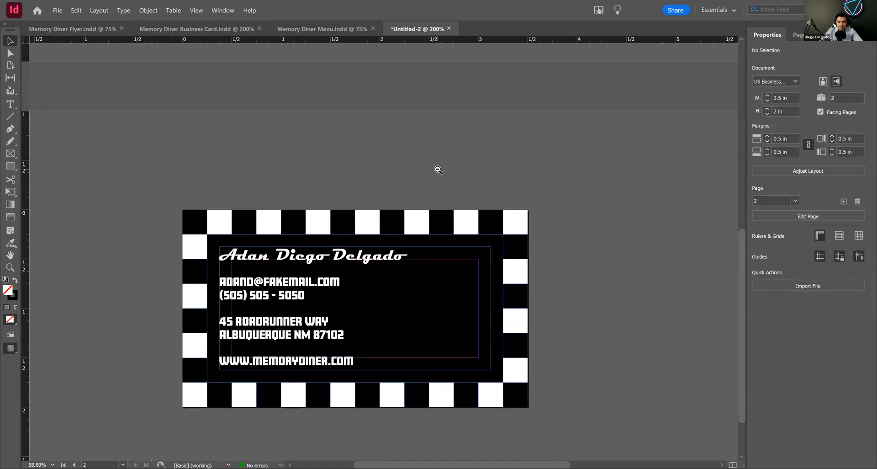
{"action": "left_click", "coordinate": [437, 169], "text": "ctrl+alt"}
{"action": "left_click", "coordinate": [437, 169], "text": "ctrl+alt"}
{"action": "left_click_drag", "start_coordinate": [434, 254], "coordinate": [436, 220]}
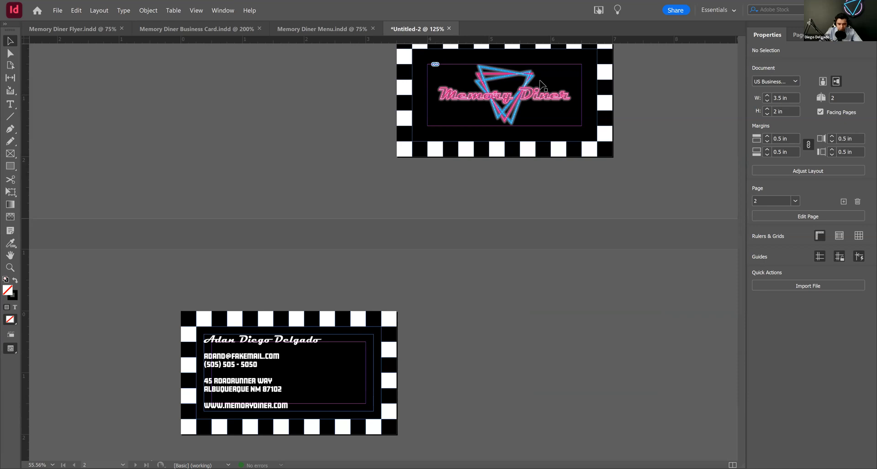
{"action": "left_click_drag", "start_coordinate": [280, 345], "coordinate": [345, 291]}
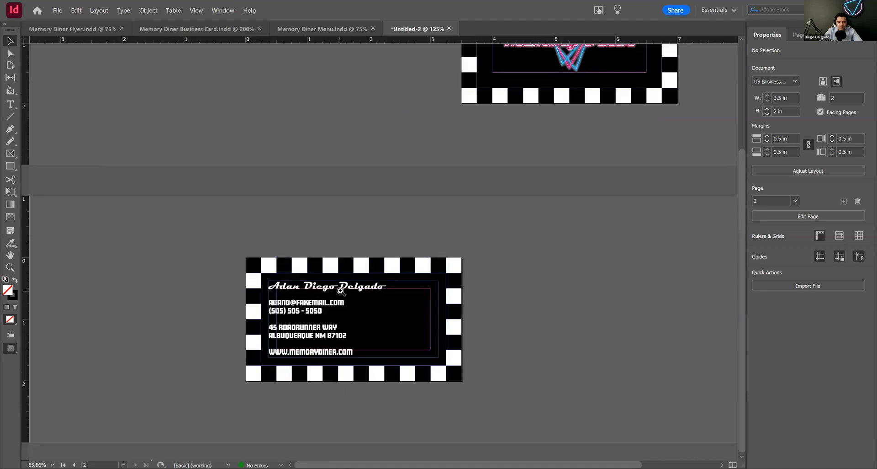
{"action": "left_click", "coordinate": [345, 288]}
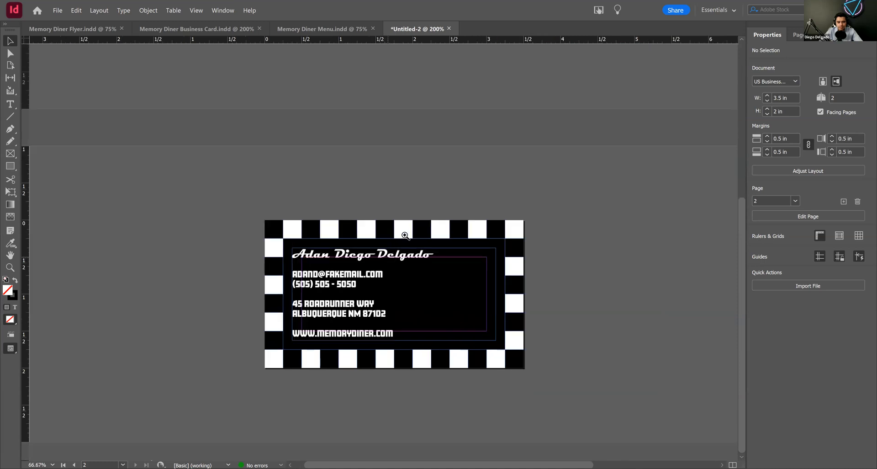
{"action": "left_click", "coordinate": [402, 230]}
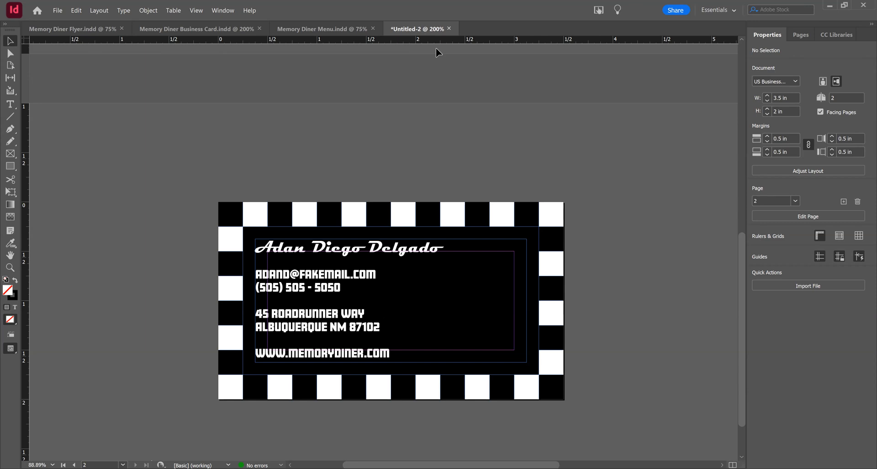
{"action": "key", "text": "ctrl+d"}
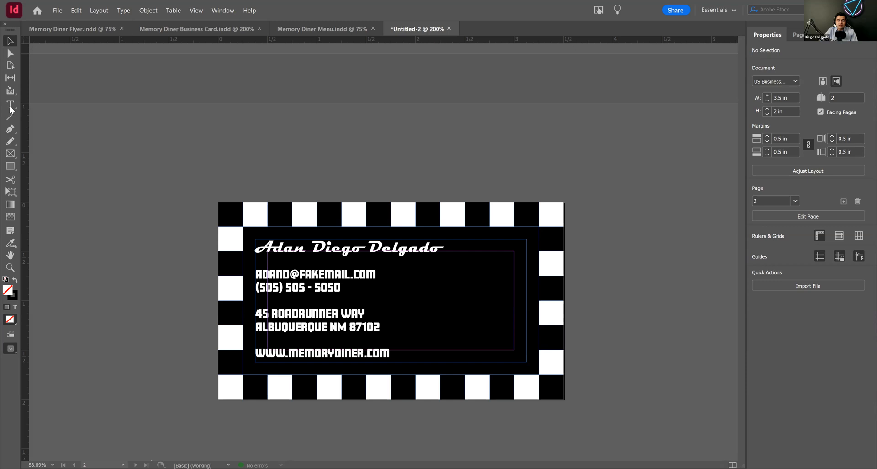
Step: Select the name line at the start of page 2's contact text and open the font list for it
{"action": "double_click", "coordinate": [331, 286]}
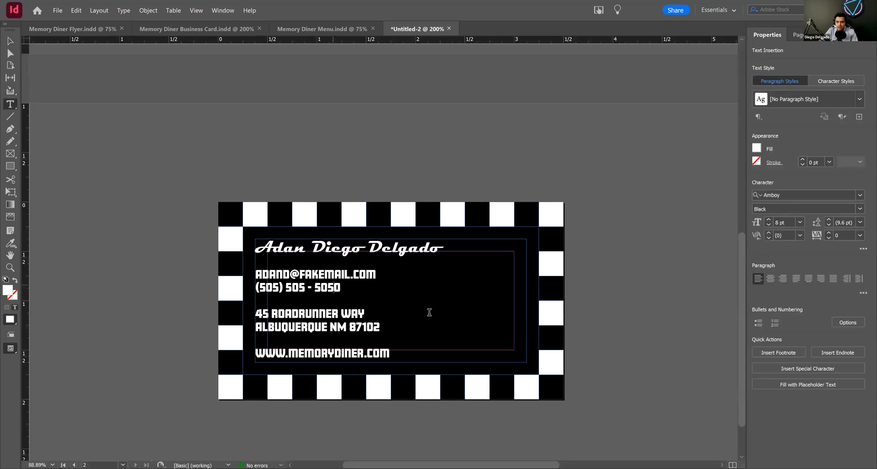
{"action": "left_click", "coordinate": [860, 198]}
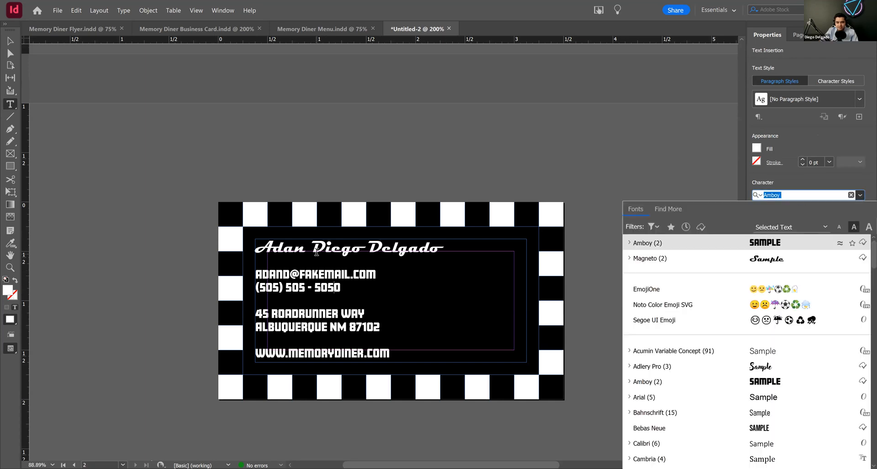
{"action": "left_click", "coordinate": [320, 247]}
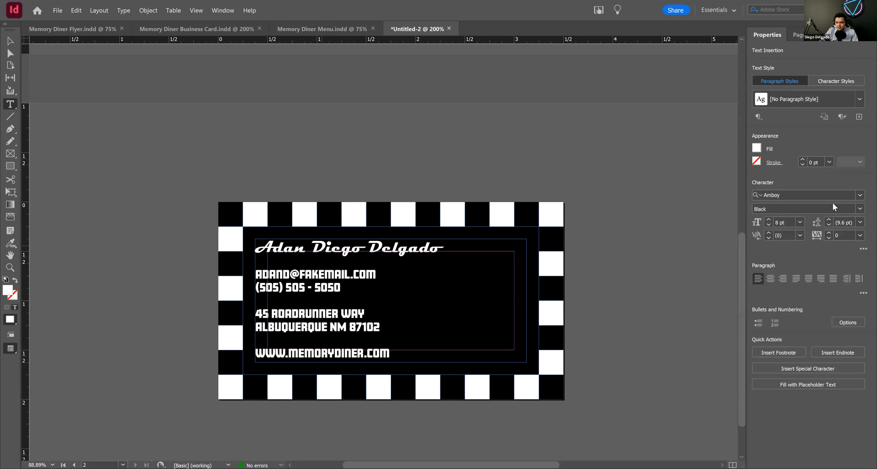
{"action": "key", "text": "ctrl+a"}
{"action": "left_click", "coordinate": [780, 195]}
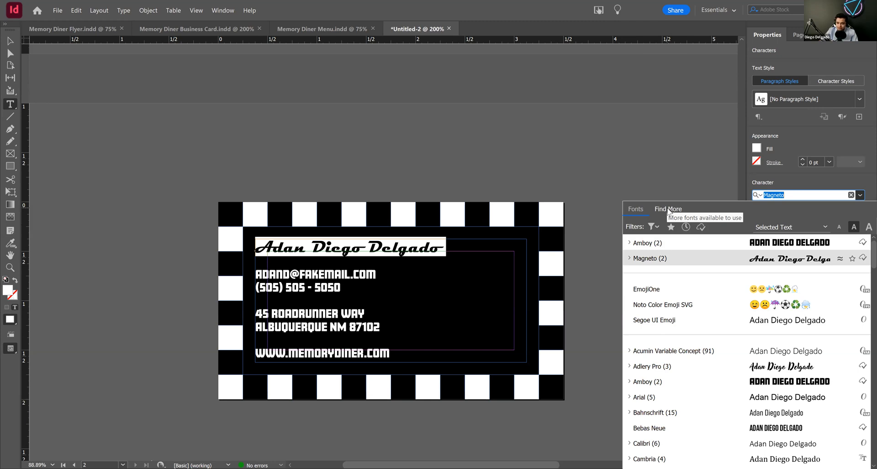
Step: Find more Adobe fonts for the name line, filtered by Script classification and Heavy Weight
{"action": "left_click", "coordinate": [668, 209]}
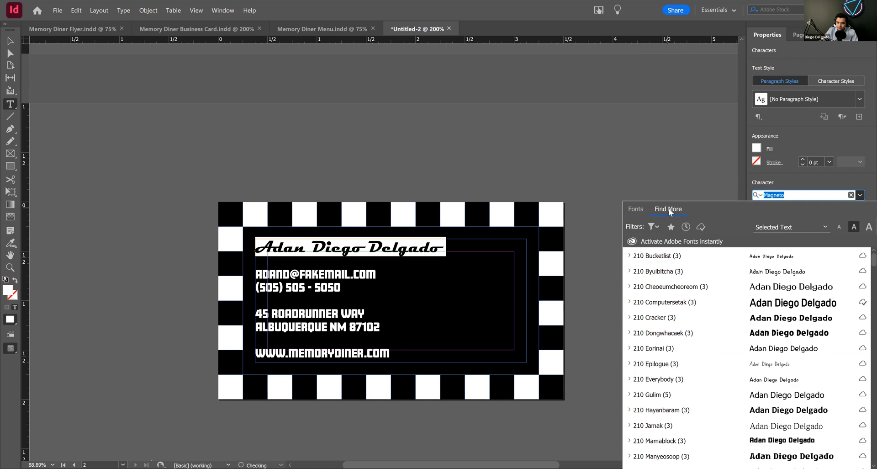
{"action": "left_click", "coordinate": [653, 228]}
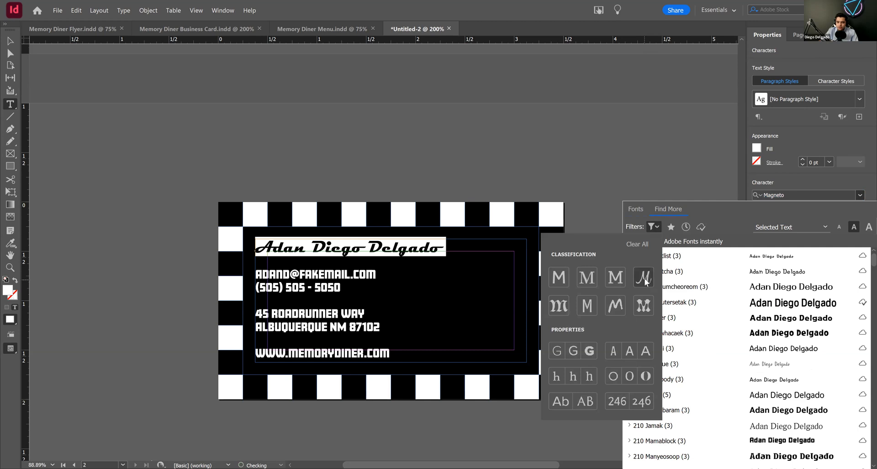
{"action": "left_click", "coordinate": [644, 278]}
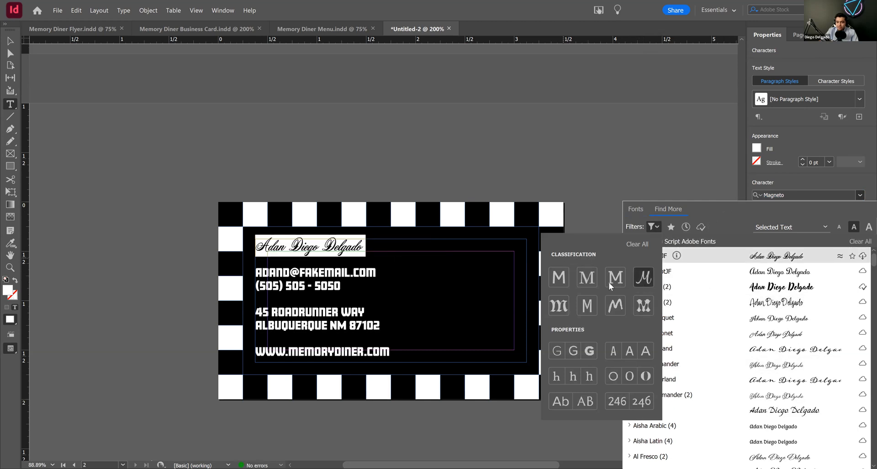
{"action": "left_click", "coordinate": [589, 351]}
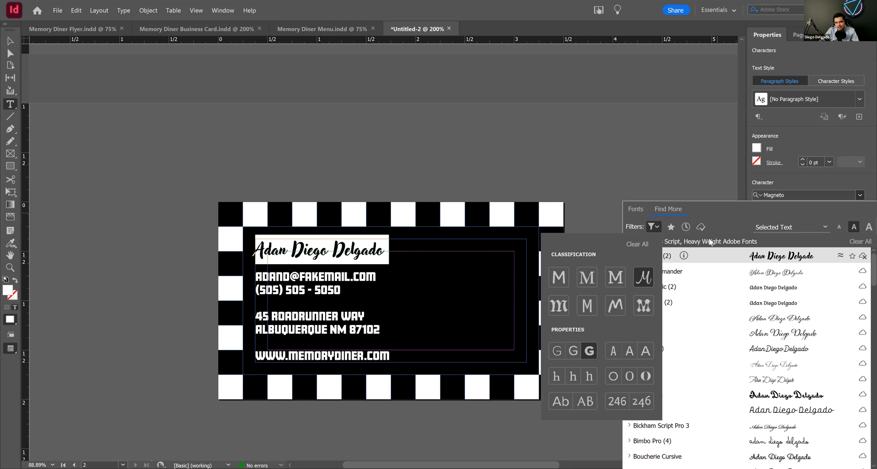
{"action": "left_click", "coordinate": [717, 212]}
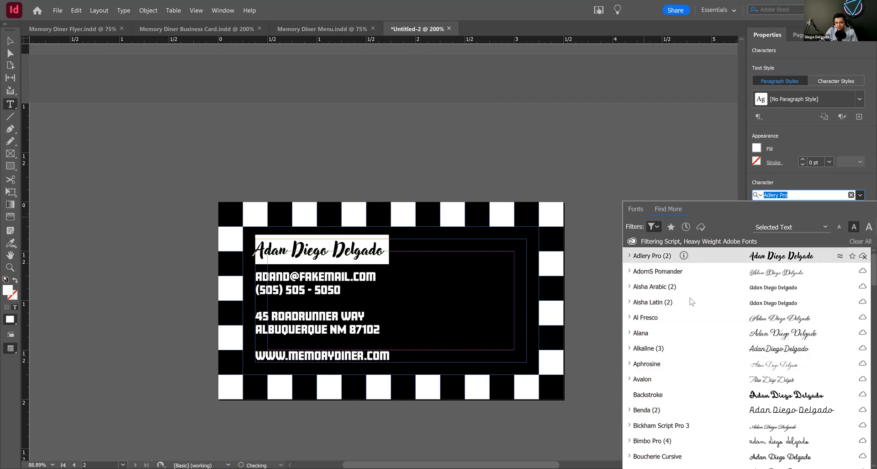
Step: Browse the Script, Heavy Weight Adobe fonts with previews on the name line, then close the font list and deselect the text
{"action": "scroll", "coordinate": [690, 334], "scroll_direction": "down", "scroll_amount": 2}
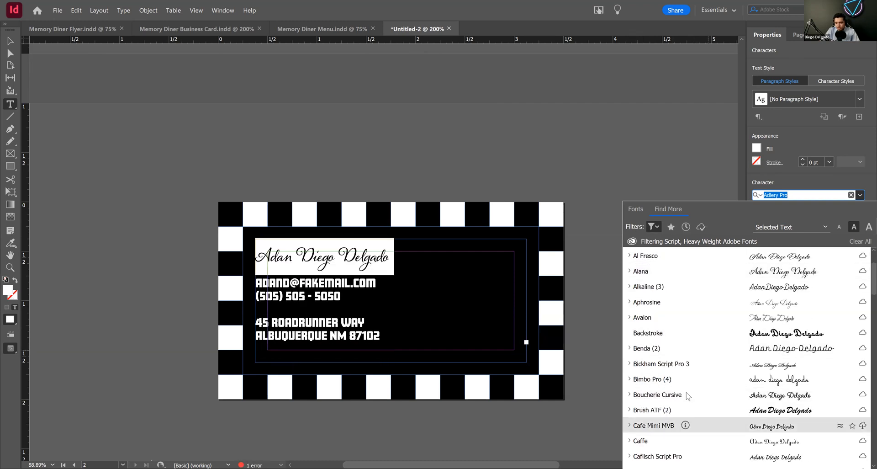
{"action": "scroll", "coordinate": [688, 396], "scroll_direction": "down", "scroll_amount": 6}
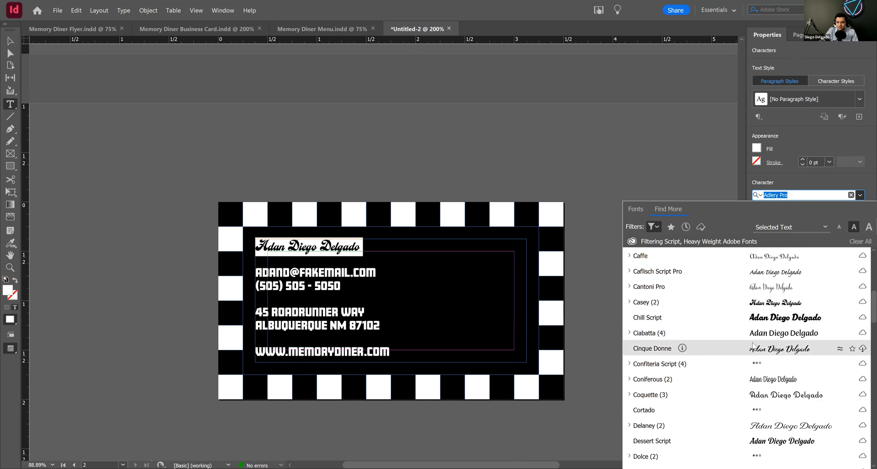
{"action": "scroll", "coordinate": [748, 362], "scroll_direction": "down", "scroll_amount": 2}
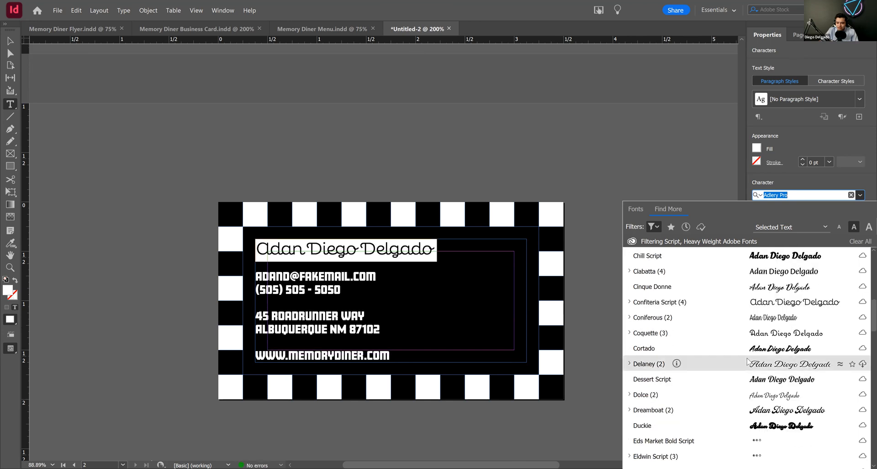
{"action": "scroll", "coordinate": [748, 362], "scroll_direction": "down", "scroll_amount": 3}
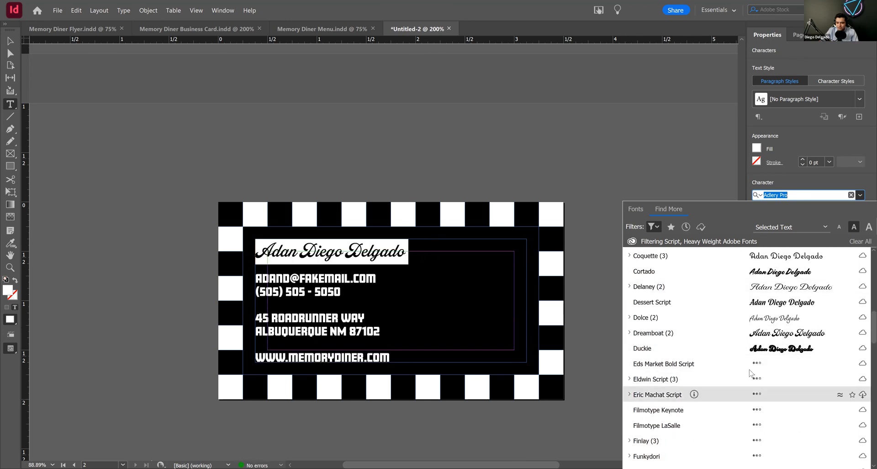
{"action": "scroll", "coordinate": [749, 372], "scroll_direction": "down", "scroll_amount": 2}
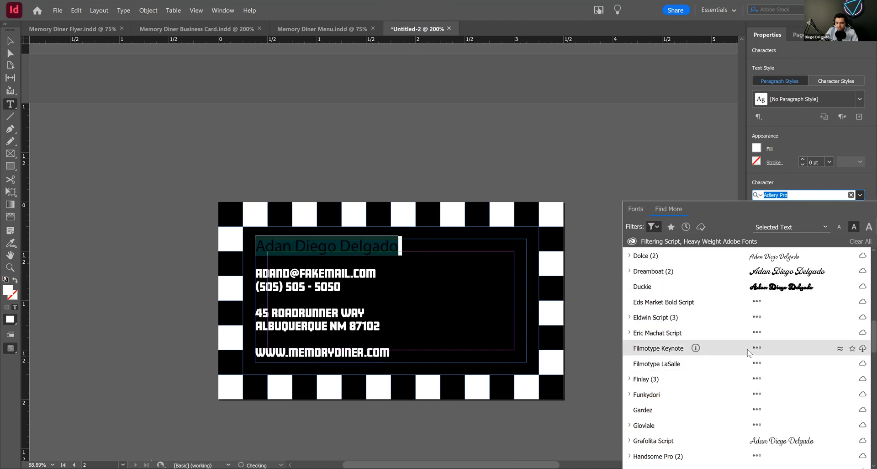
{"action": "scroll", "coordinate": [749, 351], "scroll_direction": "down", "scroll_amount": 2}
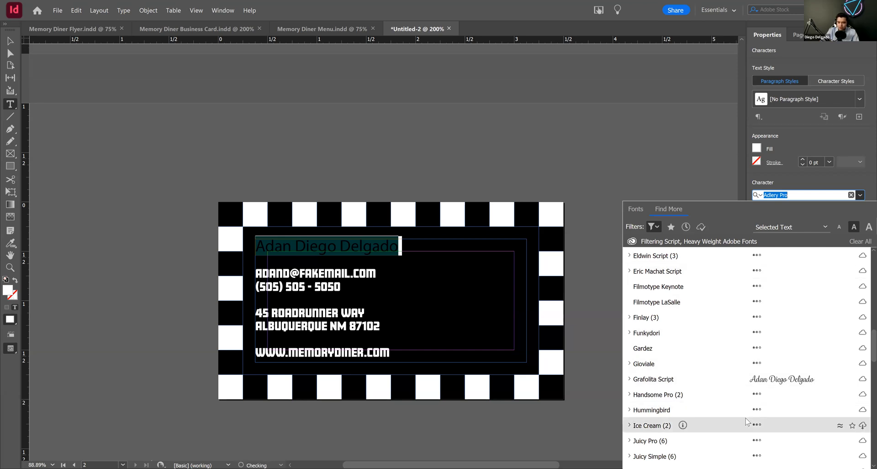
{"action": "scroll", "coordinate": [746, 424], "scroll_direction": "up", "scroll_amount": 2}
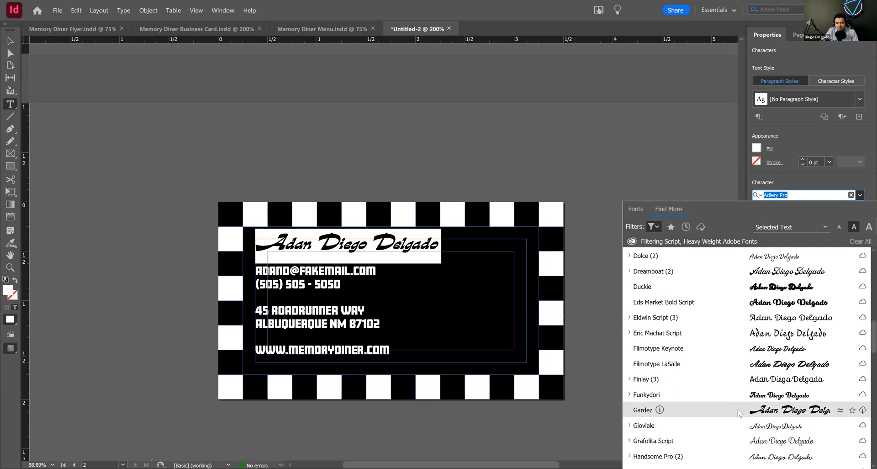
{"action": "scroll", "coordinate": [740, 413], "scroll_direction": "down", "scroll_amount": 6}
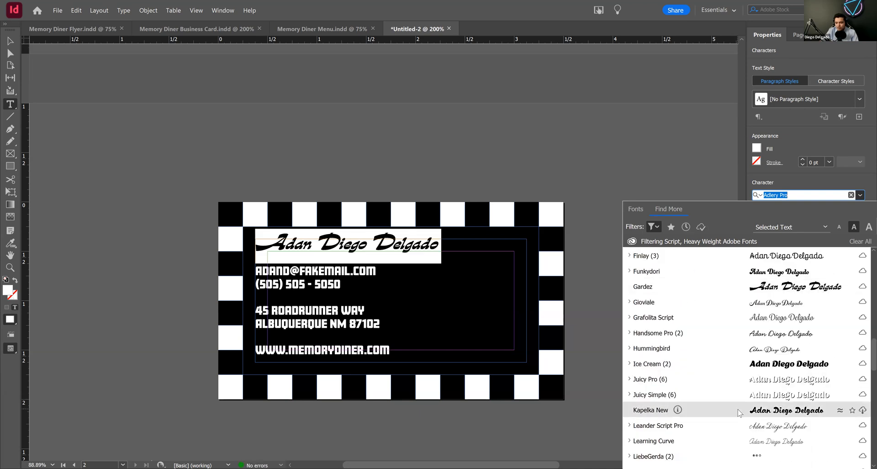
{"action": "scroll", "coordinate": [740, 412], "scroll_direction": "down", "scroll_amount": 4}
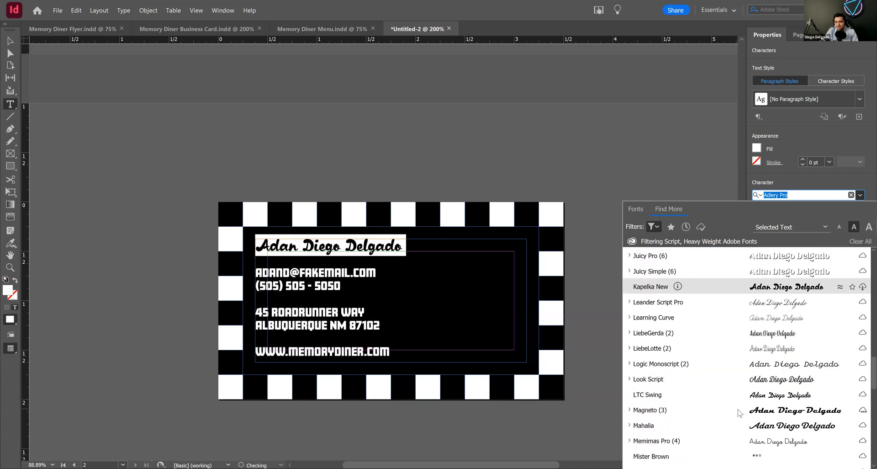
{"action": "scroll", "coordinate": [741, 413], "scroll_direction": "down", "scroll_amount": 1}
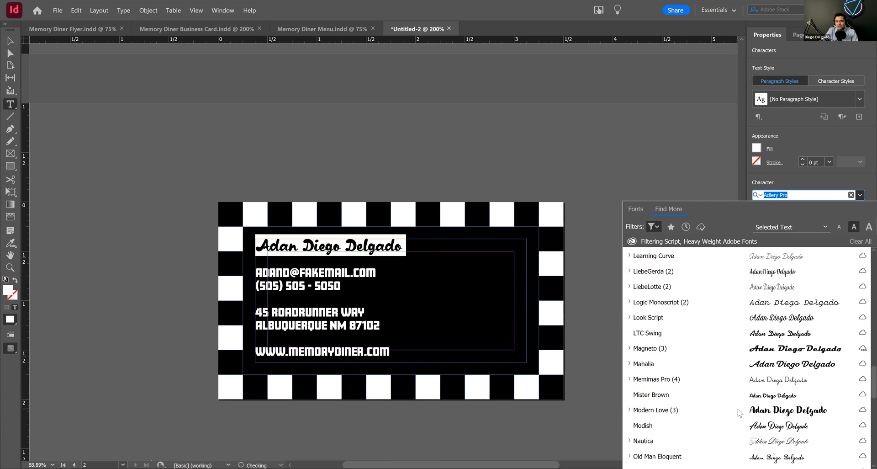
{"action": "scroll", "coordinate": [739, 411], "scroll_direction": "down", "scroll_amount": 1}
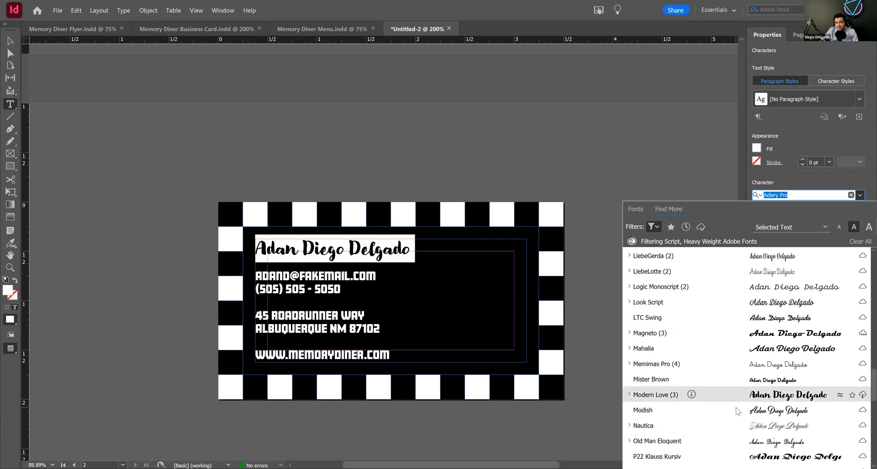
{"action": "scroll", "coordinate": [739, 412], "scroll_direction": "down", "scroll_amount": 2}
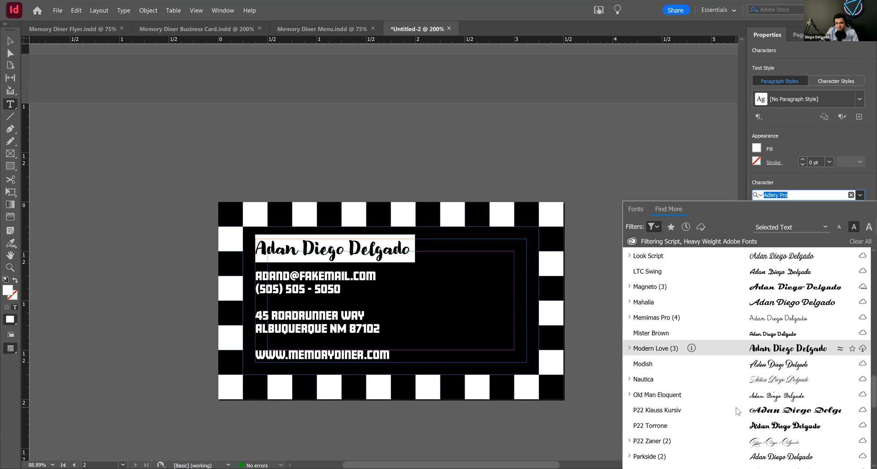
{"action": "scroll", "coordinate": [736, 411], "scroll_direction": "down", "scroll_amount": 8}
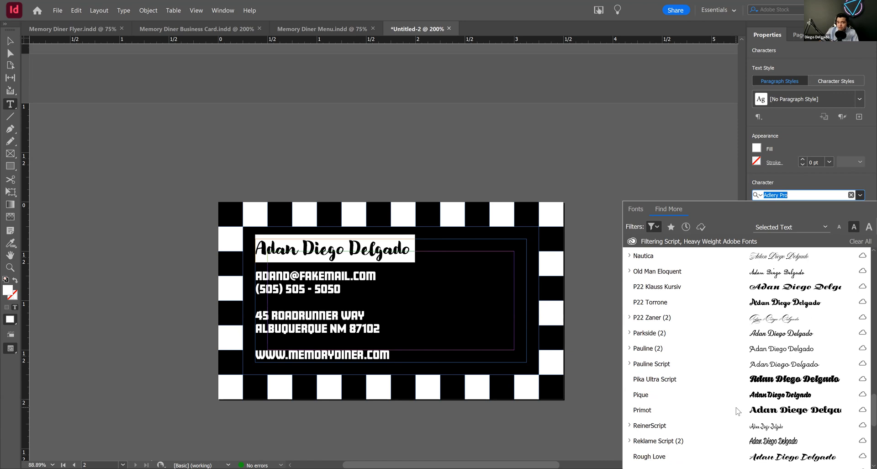
{"action": "scroll", "coordinate": [737, 411], "scroll_direction": "down", "scroll_amount": 4}
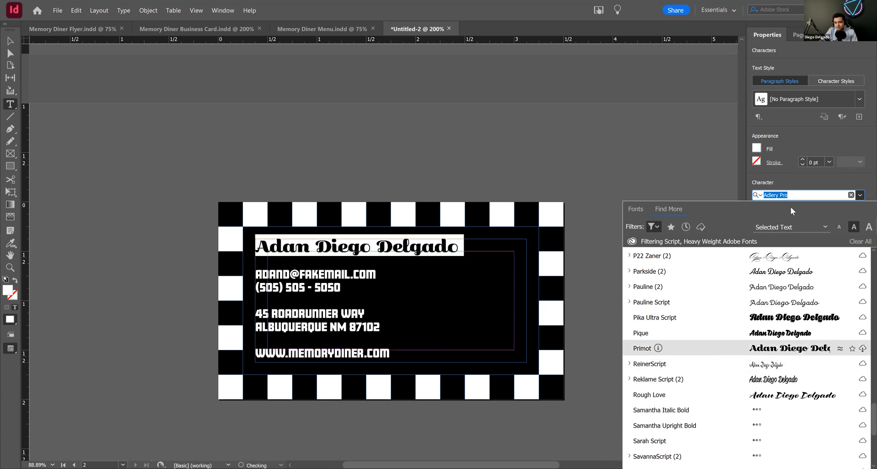
{"action": "scroll", "coordinate": [727, 423], "scroll_direction": "down", "scroll_amount": 4}
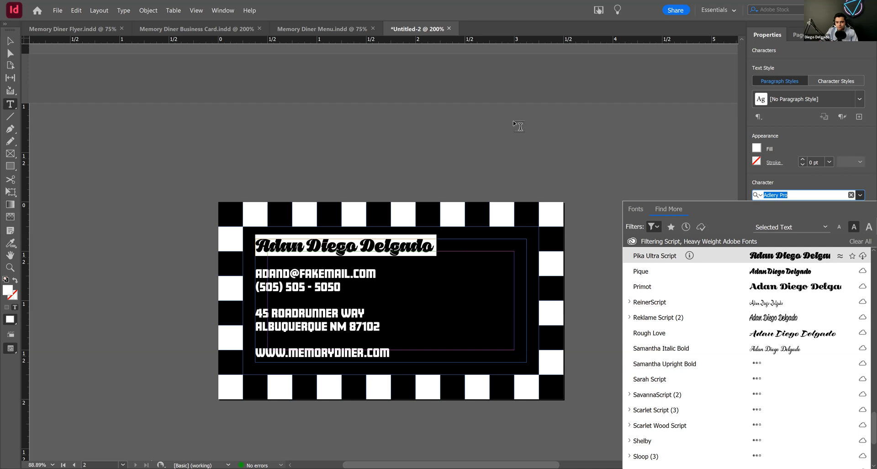
{"action": "key", "text": "Escape"}
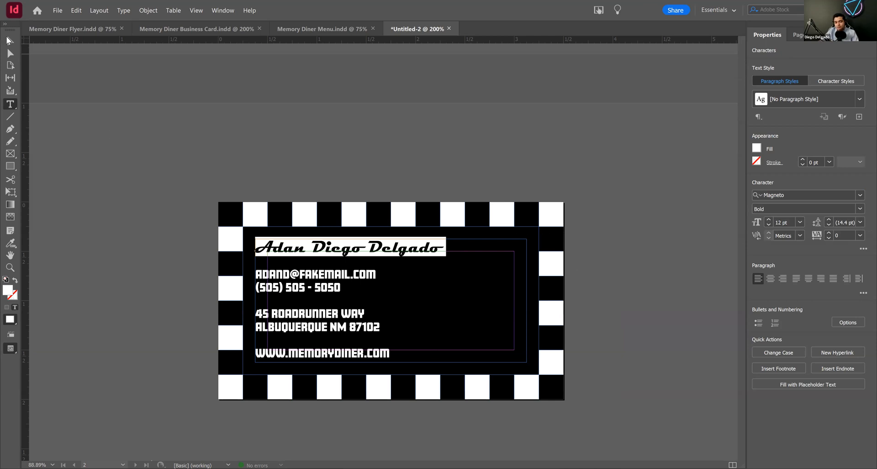
{"action": "key", "text": "Escape"}
{"action": "left_click", "coordinate": [264, 133]}
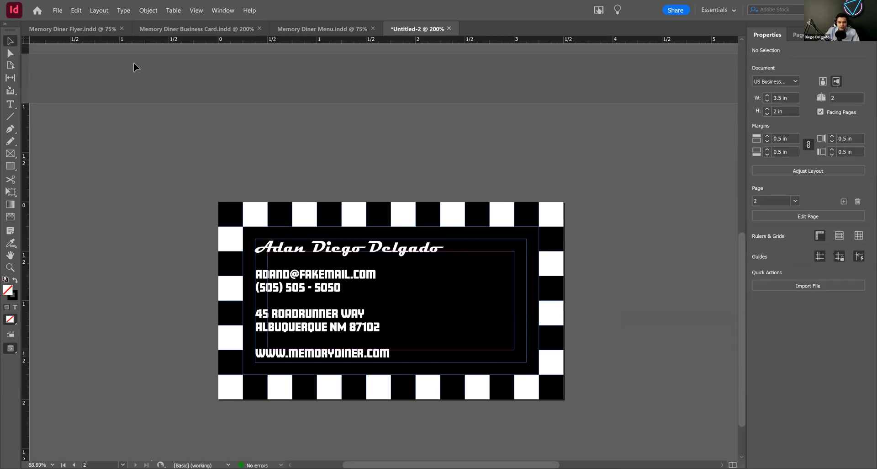
{"action": "left_click", "coordinate": [58, 11]}
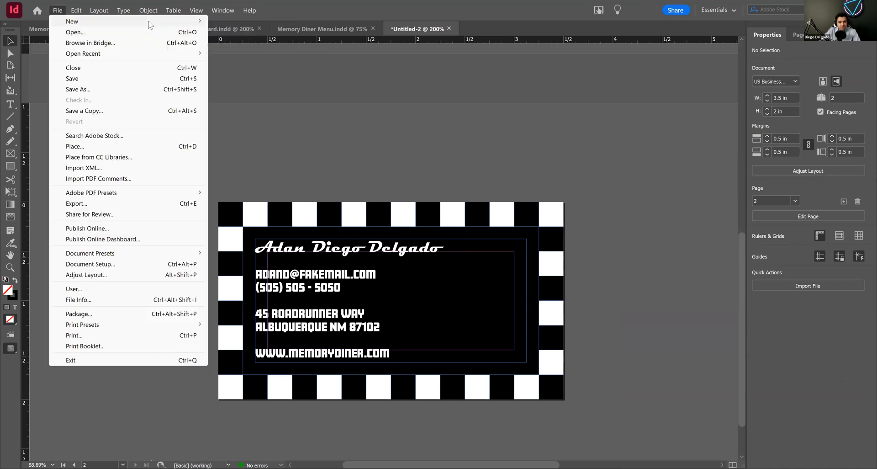
{"action": "mouse_move", "coordinate": [149, 24]}
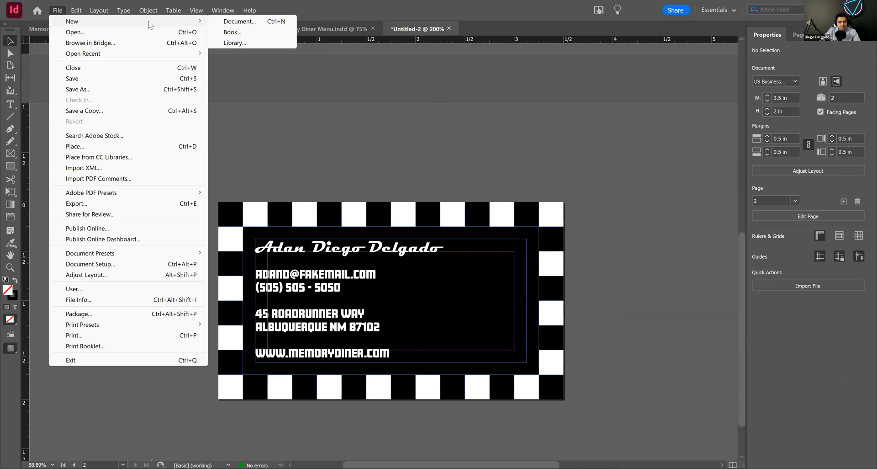
{"action": "left_click", "coordinate": [355, 85]}
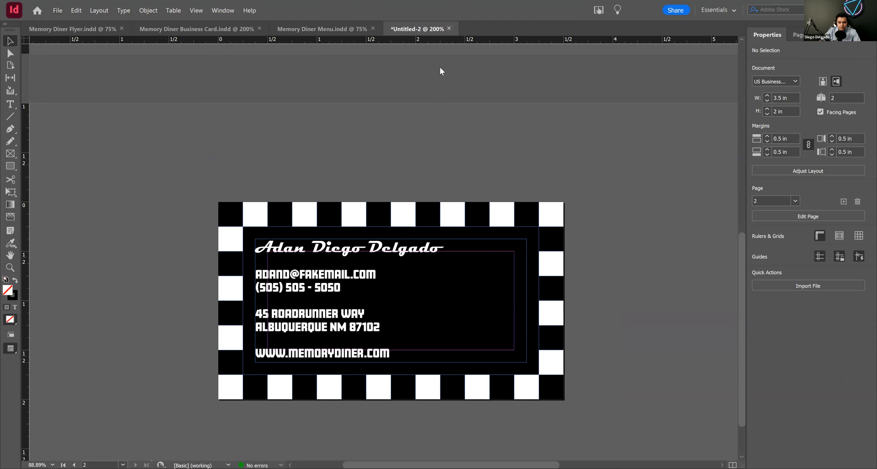
Step: Close the untitled business card document without saving it
{"action": "key", "text": "ctrl+w"}
{"action": "left_click", "coordinate": [499, 250]}
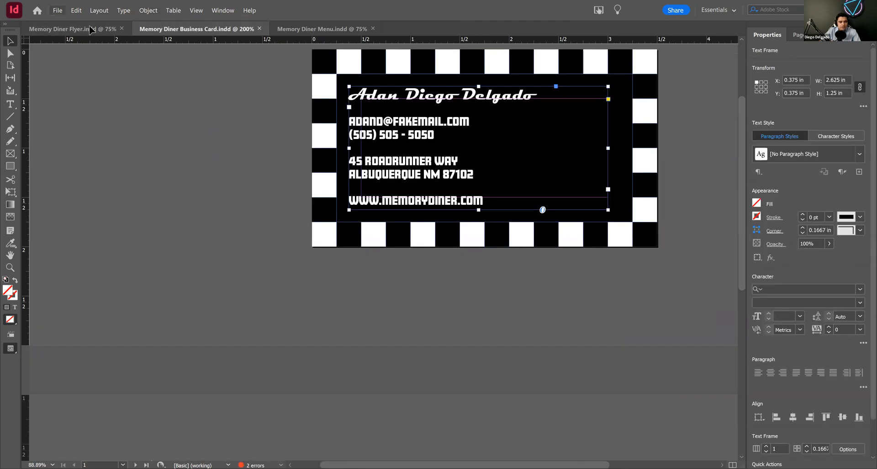
Step: Create a new one-page 8.5 x 11 in portrait document from the [Default] preset with units set to Inches
{"action": "key", "text": "alt+f"}
{"action": "mouse_move", "coordinate": [196, 22]}
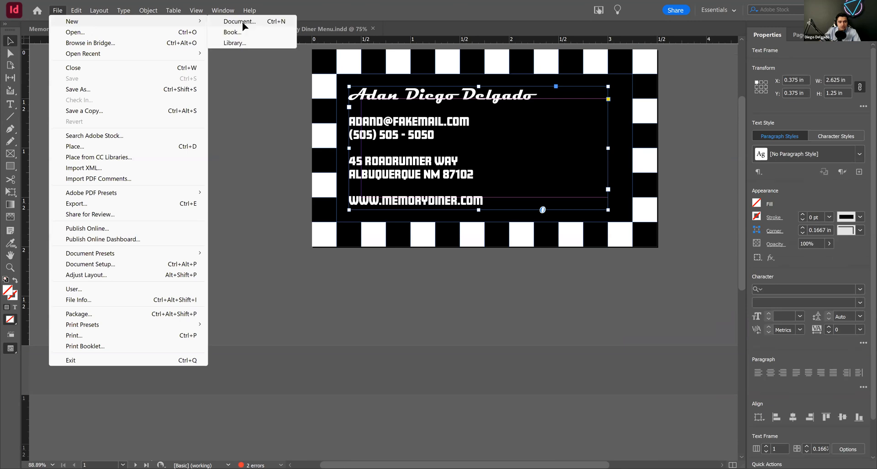
{"action": "left_click", "coordinate": [239, 23]}
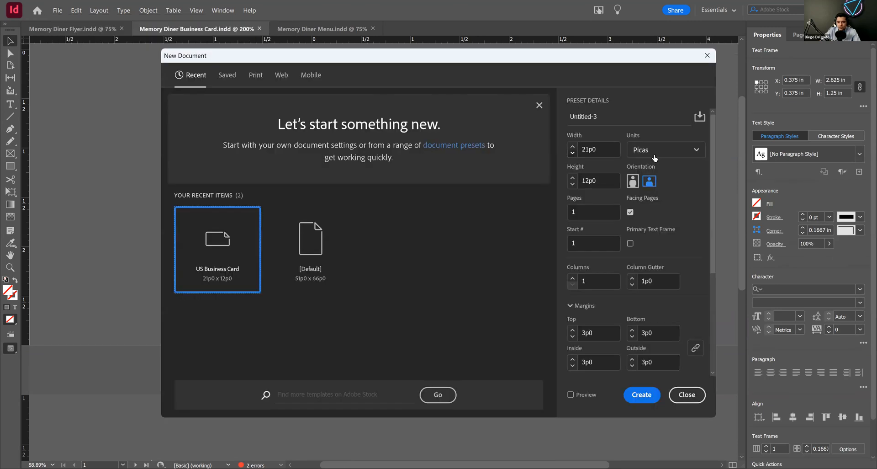
{"action": "left_click", "coordinate": [667, 149]}
{"action": "left_click", "coordinate": [638, 193]}
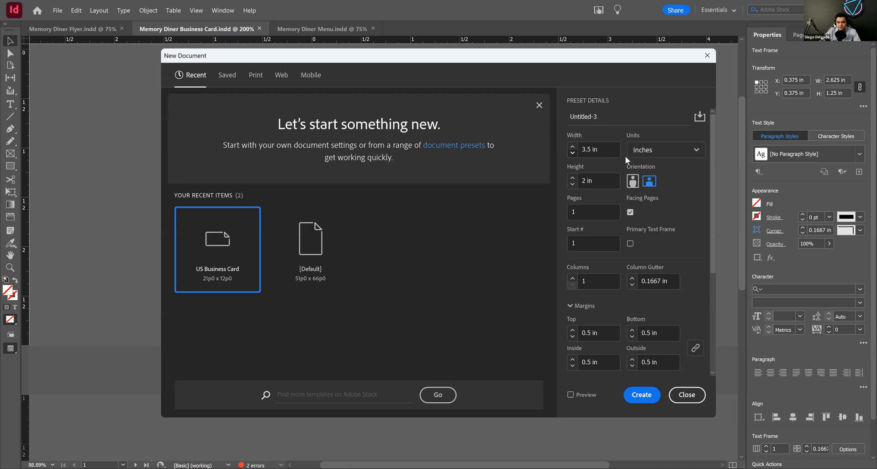
{"action": "left_click", "coordinate": [319, 252]}
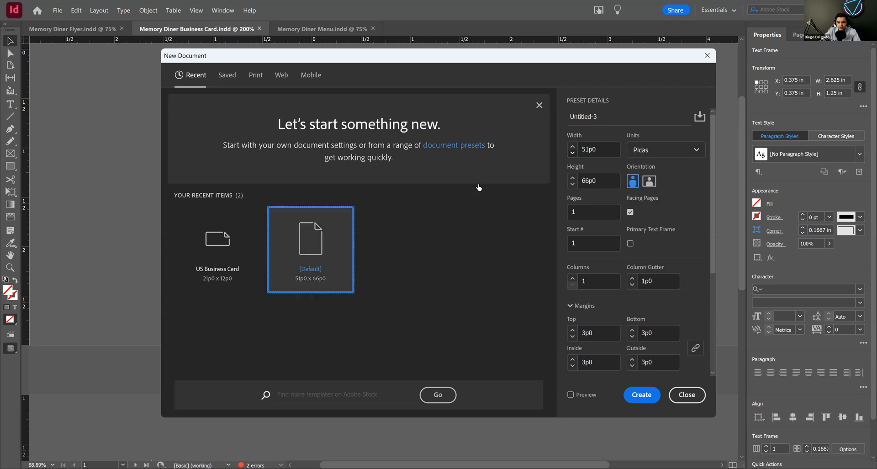
{"action": "left_click", "coordinate": [636, 149]}
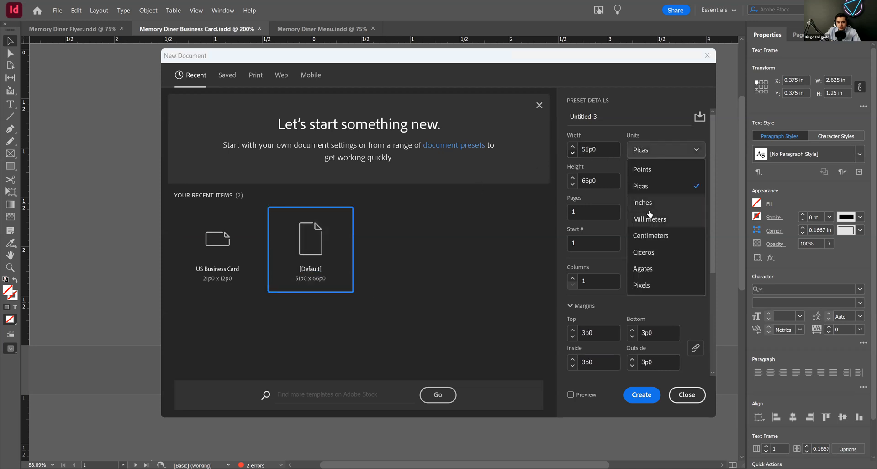
{"action": "left_click", "coordinate": [643, 203]}
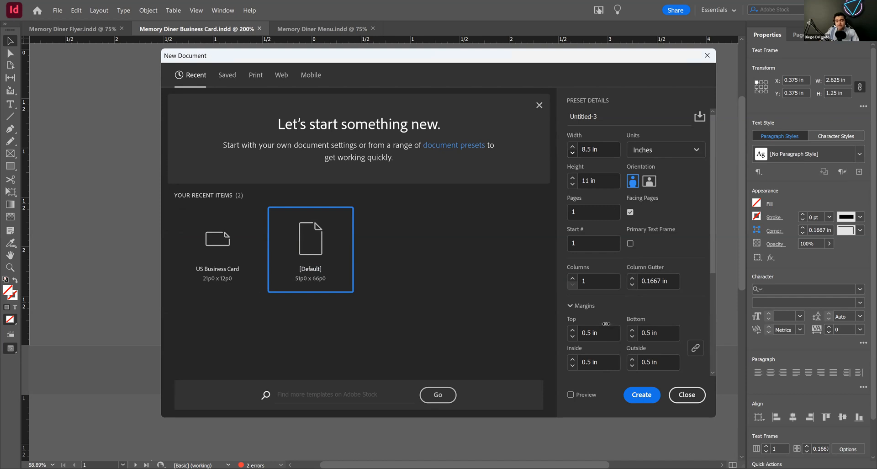
{"action": "left_click", "coordinate": [639, 396]}
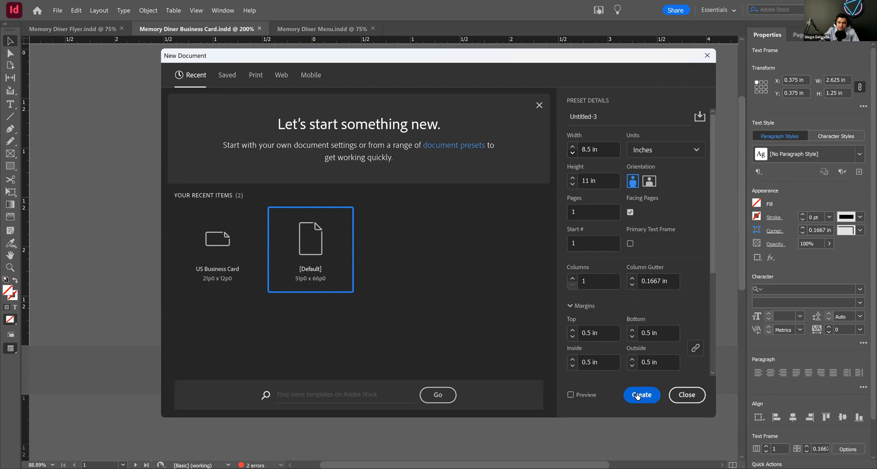
{"action": "left_click", "coordinate": [638, 396]}
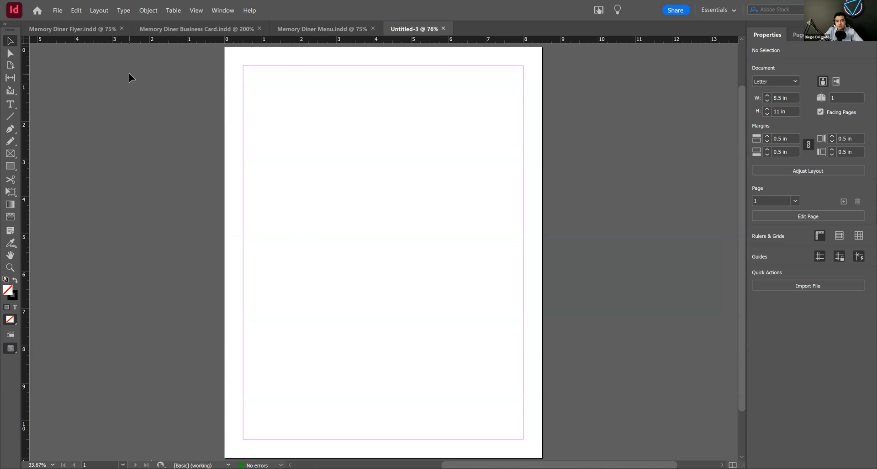
Step: Copy the top two rows of checkerboard squares from the Memory Diner Flyer document and deselect them
{"action": "left_click", "coordinate": [154, 29]}
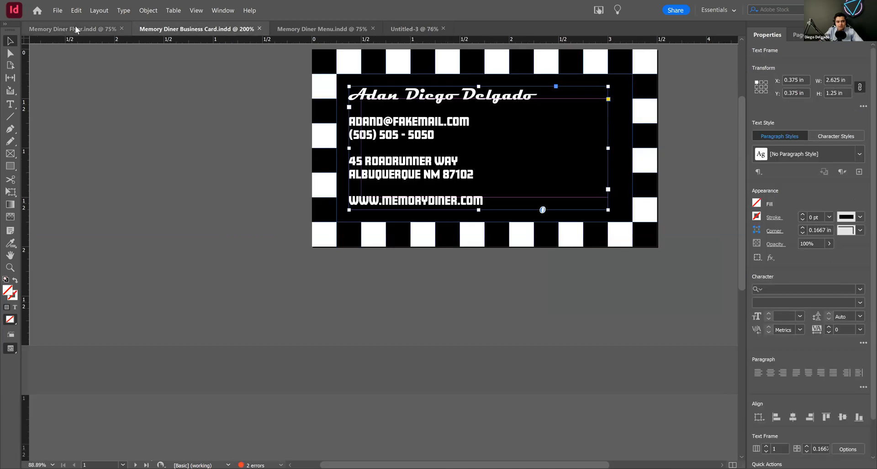
{"action": "left_click", "coordinate": [76, 27]}
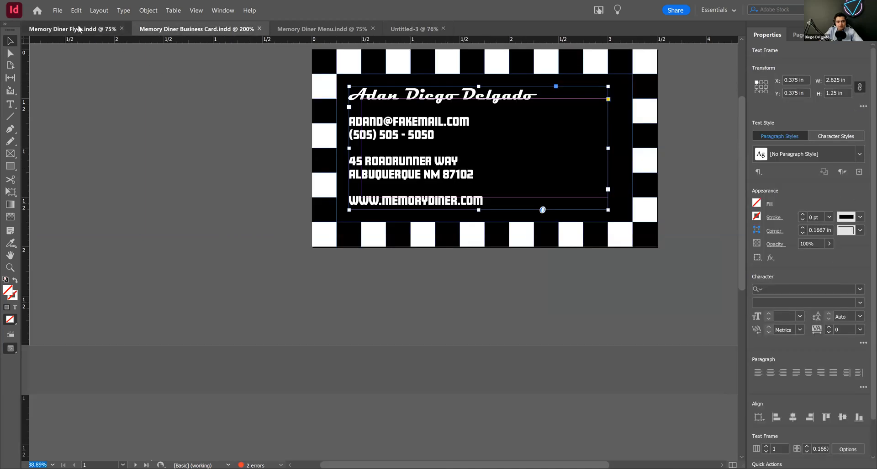
{"action": "left_click_drag", "start_coordinate": [212, 51], "coordinate": [575, 66]}
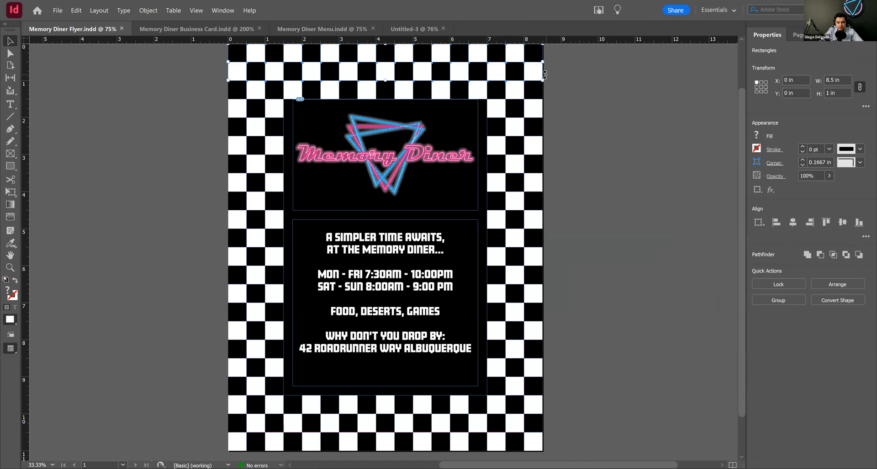
{"action": "left_click", "coordinate": [189, 78]}
Step: Paste the checkerboard rows into the new letter-size document and move them up to the page's top edge, at Y 0 in
{"action": "left_click", "coordinate": [414, 29]}
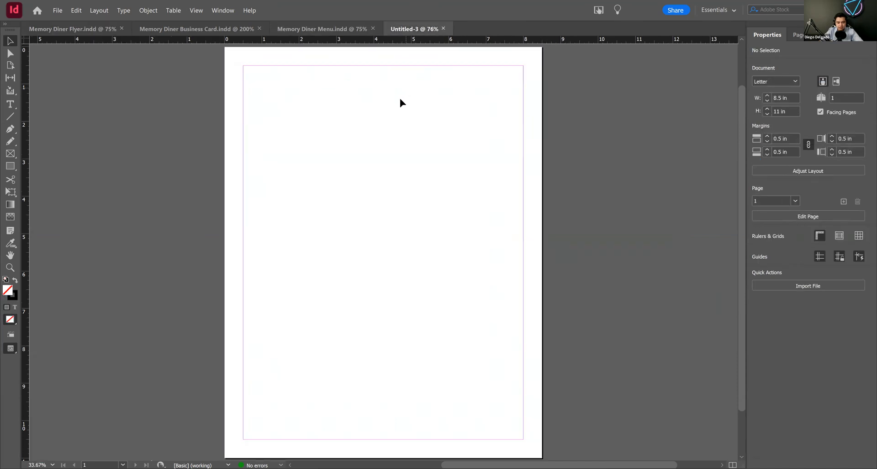
{"action": "key", "text": "ctrl+v"}
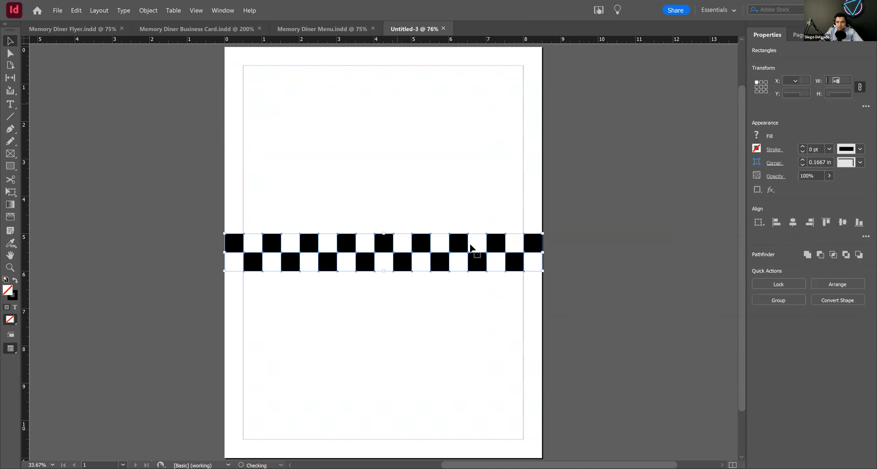
{"action": "left_click_drag", "start_coordinate": [409, 246], "coordinate": [402, 54]}
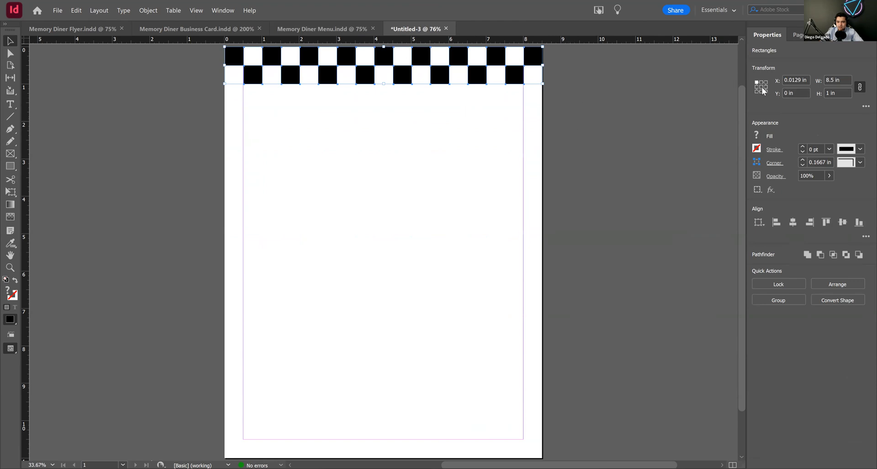
{"action": "left_click", "coordinate": [603, 136]}
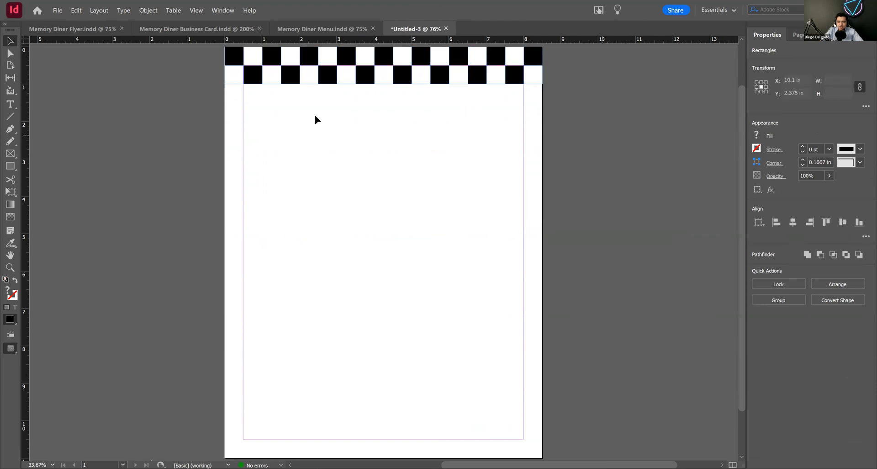
{"action": "left_click_drag", "start_coordinate": [190, 42], "coordinate": [626, 145]}
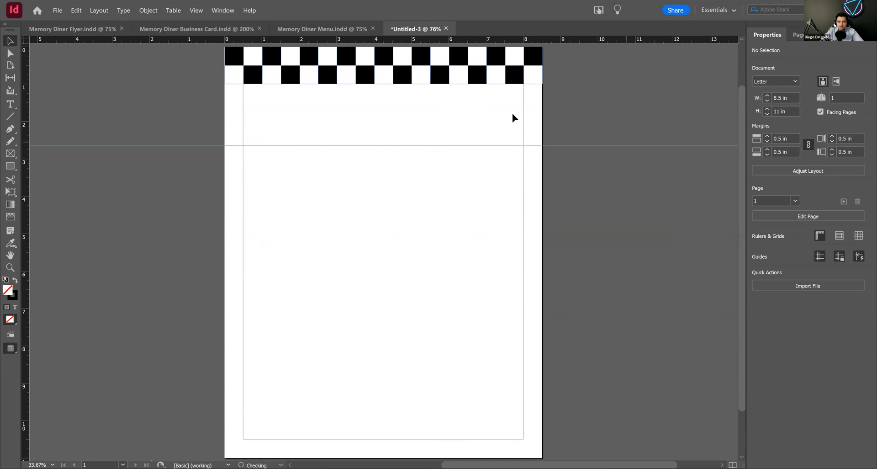
{"action": "key", "text": "Delete"}
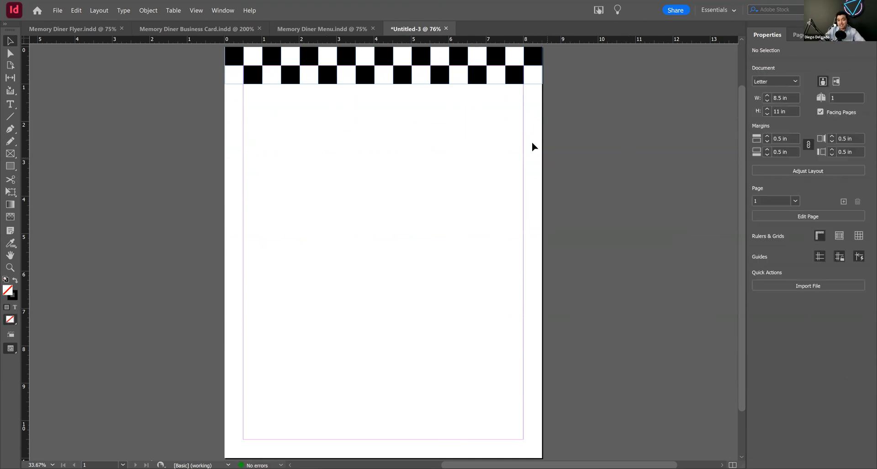
{"action": "left_click_drag", "start_coordinate": [413, 127], "coordinate": [415, 138]}
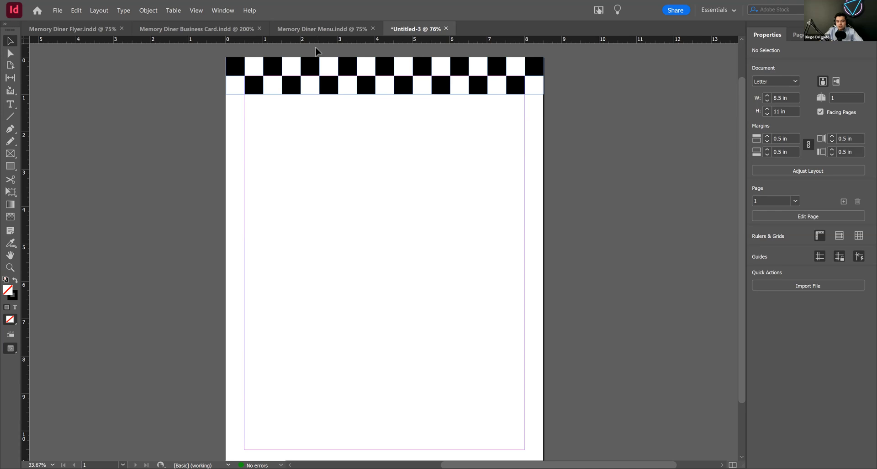
{"action": "left_click_drag", "start_coordinate": [318, 41], "coordinate": [435, 244]}
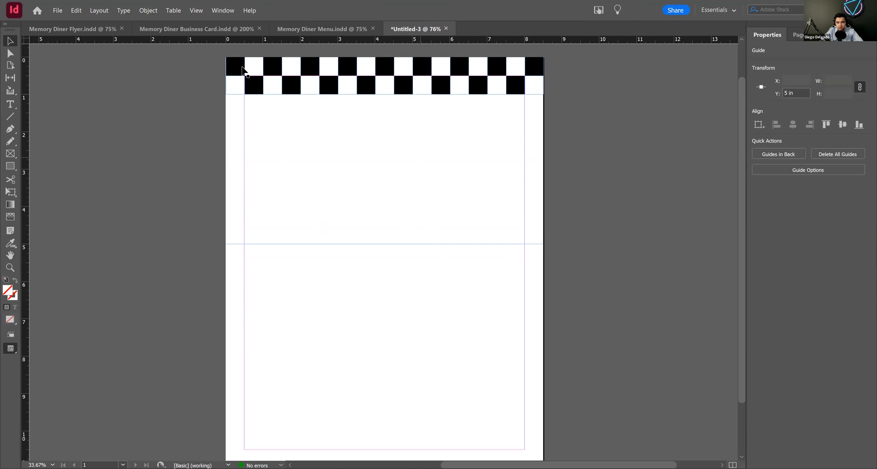
{"action": "key", "text": "Delete"}
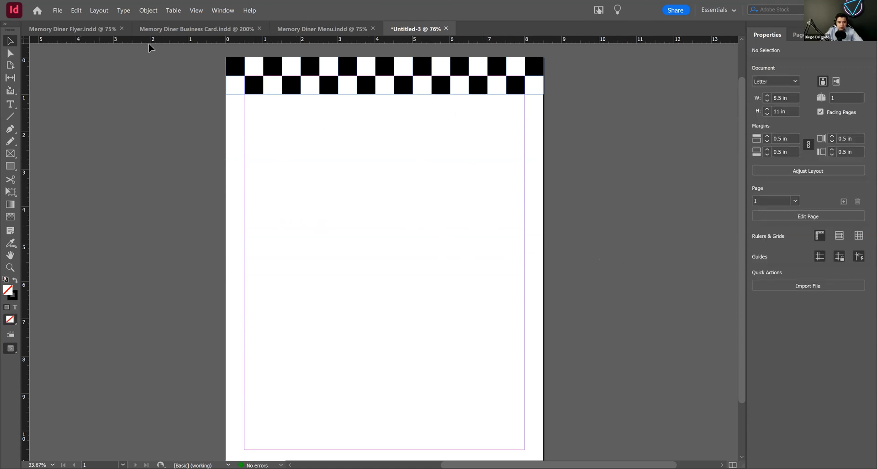
{"action": "left_click_drag", "start_coordinate": [192, 39], "coordinate": [297, 245]}
{"action": "key", "text": "Delete"}
Step: Duplicate the checkerboard rows repeatedly down the page, in progressively larger blocks, until they cover its full height
{"action": "left_click_drag", "start_coordinate": [565, 100], "coordinate": [199, 54]}
{"action": "left_click_drag", "start_coordinate": [350, 67], "coordinate": [349, 103]}
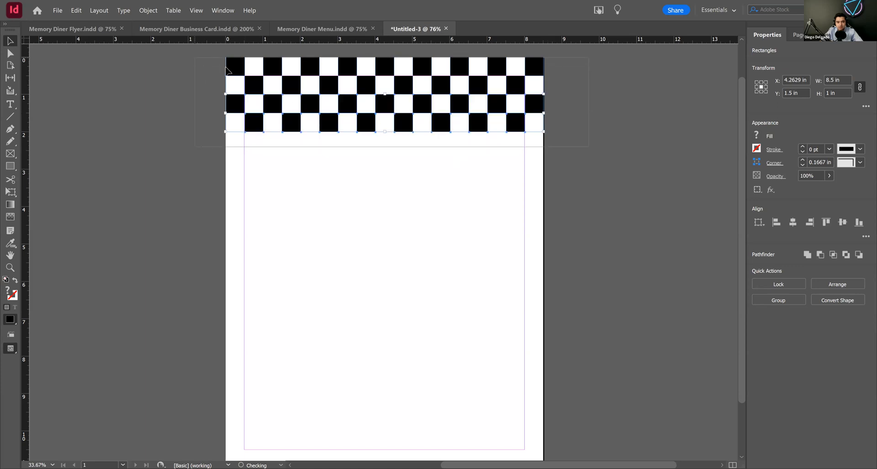
{"action": "left_click_drag", "start_coordinate": [379, 87], "coordinate": [394, 158]}
{"action": "left_click_drag", "start_coordinate": [577, 235], "coordinate": [194, 55]}
{"action": "left_click_drag", "start_coordinate": [368, 154], "coordinate": [371, 259]}
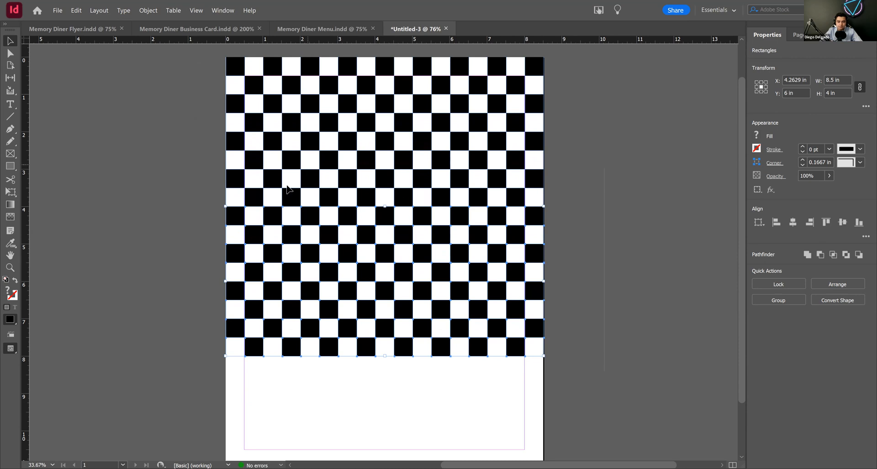
{"action": "left_click_drag", "start_coordinate": [406, 222], "coordinate": [424, 326]}
{"action": "left_click_drag", "start_coordinate": [428, 346], "coordinate": [435, 370]}
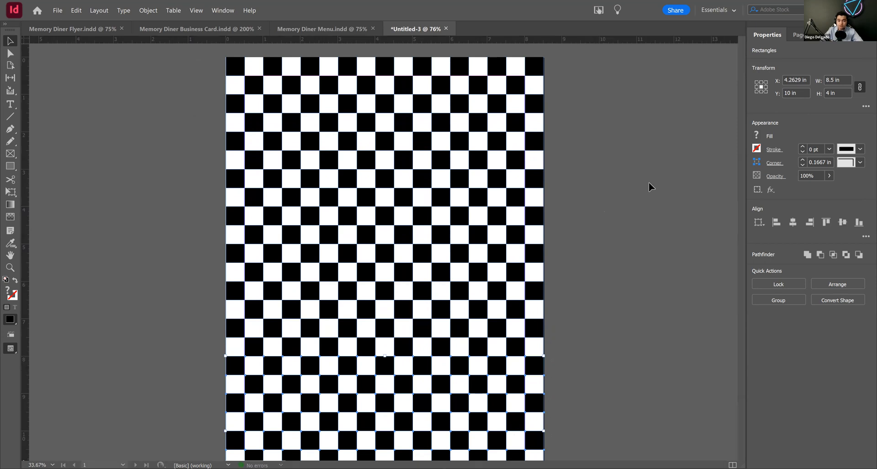
{"action": "scroll", "coordinate": [624, 179], "scroll_direction": "down", "scroll_amount": 2}
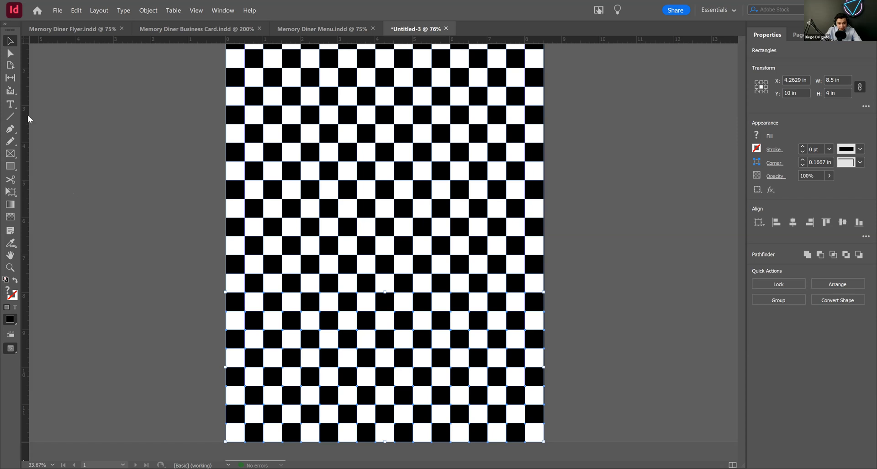
{"action": "left_click_drag", "start_coordinate": [301, 185], "coordinate": [260, 187]}
{"action": "left_click_drag", "start_coordinate": [198, 188], "coordinate": [27, 231]}
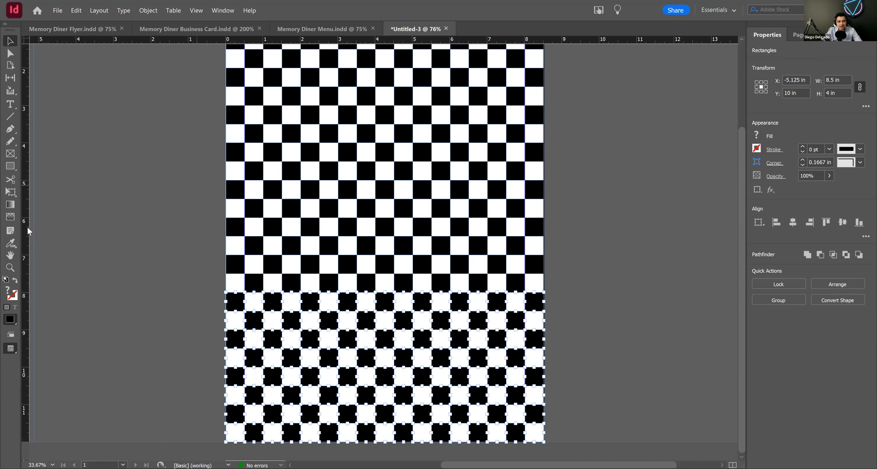
{"action": "left_click_drag", "start_coordinate": [119, 208], "coordinate": [122, 207]}
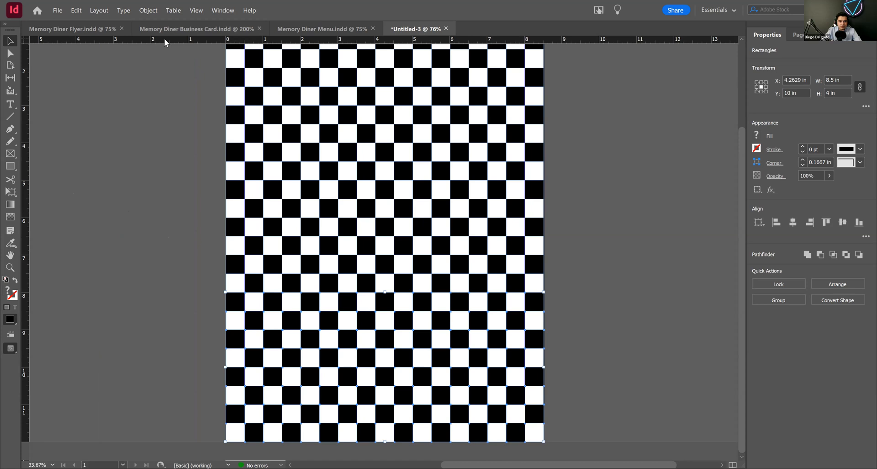
{"action": "left_click_drag", "start_coordinate": [166, 40], "coordinate": [168, 128]}
{"action": "left_click_drag", "start_coordinate": [174, 159], "coordinate": [179, 184]}
{"action": "key", "text": "ctrl+z"}
Step: Delete the two checkerboard rows that extend past the page's bottom edge
{"action": "left_click", "coordinate": [413, 222], "text": "ctrl+alt"}
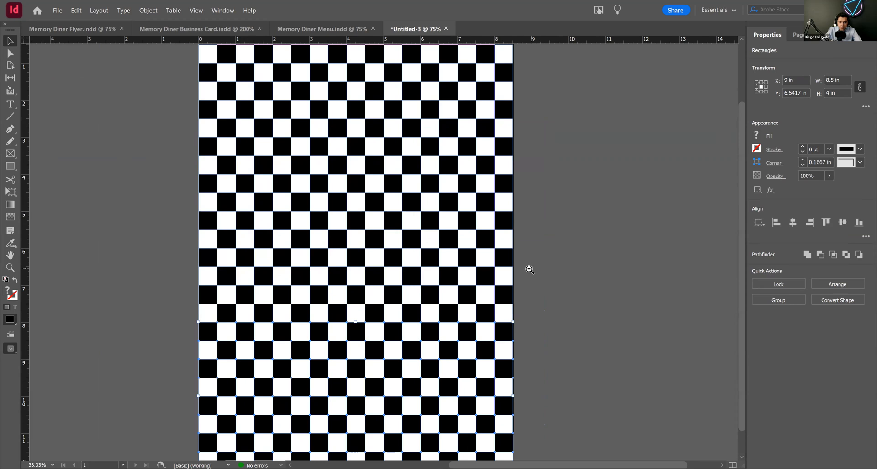
{"action": "left_click", "coordinate": [530, 268], "text": "ctrl+alt"}
{"action": "left_click", "coordinate": [596, 378]}
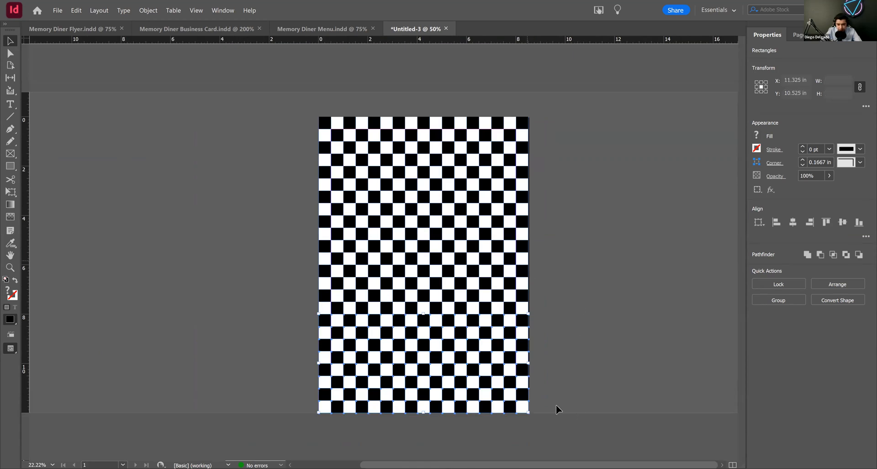
{"action": "left_click_drag", "start_coordinate": [310, 391], "coordinate": [489, 416]}
{"action": "key", "text": "Delete"}
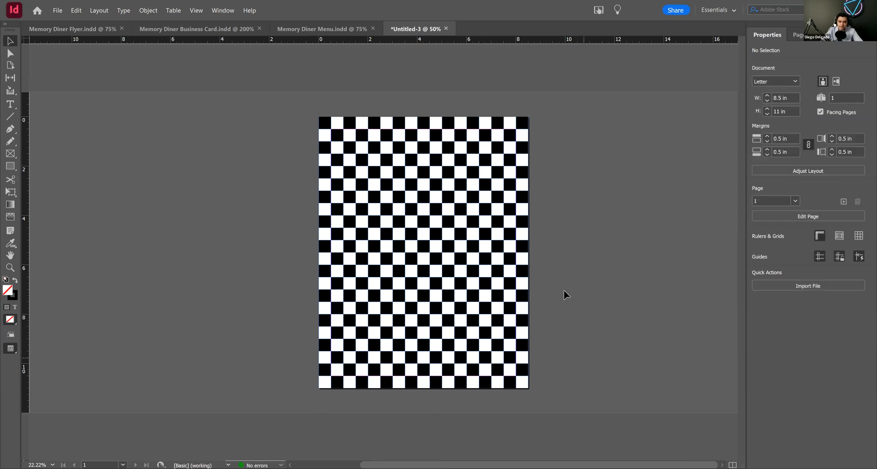
Step: Copy the black 6.5 x 9 in rectangle from the Memory Diner Menu document and center it over the new document's checkerboard, at X 4.2629 in, Y 5.5 in
{"action": "left_click", "coordinate": [88, 31]}
{"action": "left_click", "coordinate": [314, 30]}
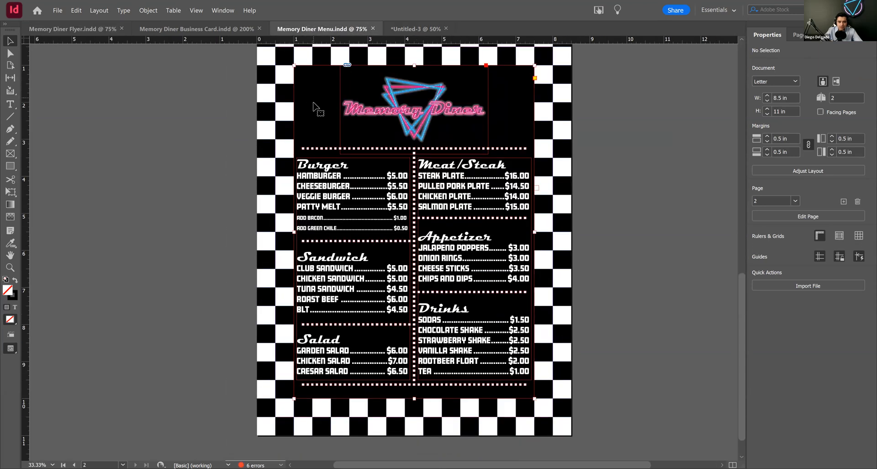
{"action": "left_click", "coordinate": [314, 105]}
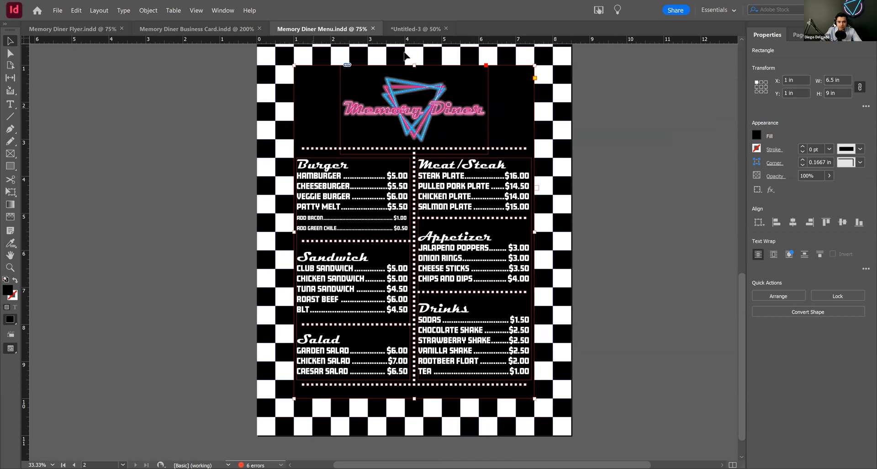
{"action": "left_click", "coordinate": [414, 28]}
{"action": "key", "text": "ctrl+v"}
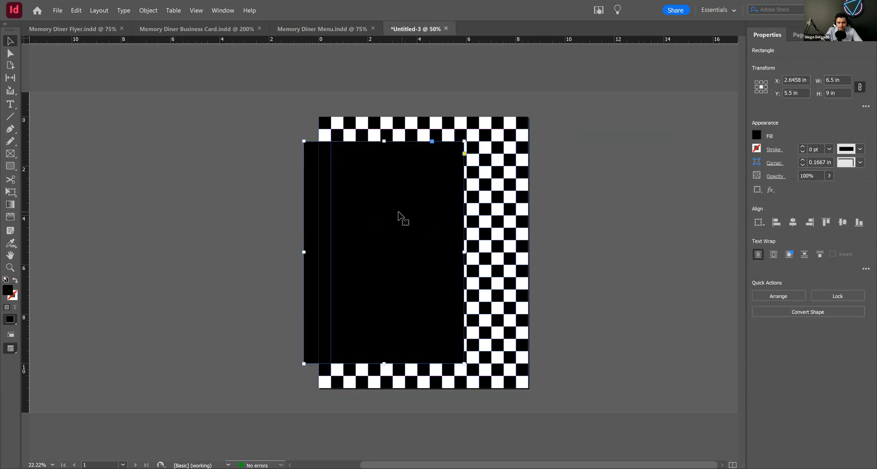
{"action": "left_click_drag", "start_coordinate": [391, 227], "coordinate": [426, 222]}
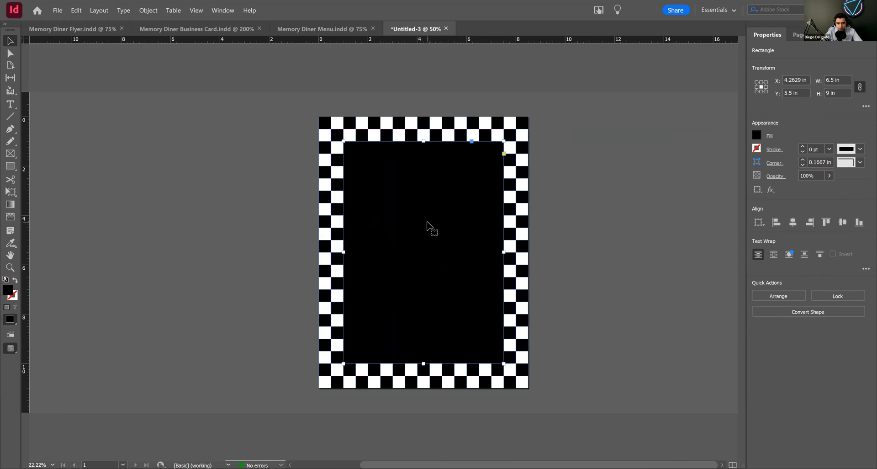
{"action": "key", "text": "ctrl+shift+a"}
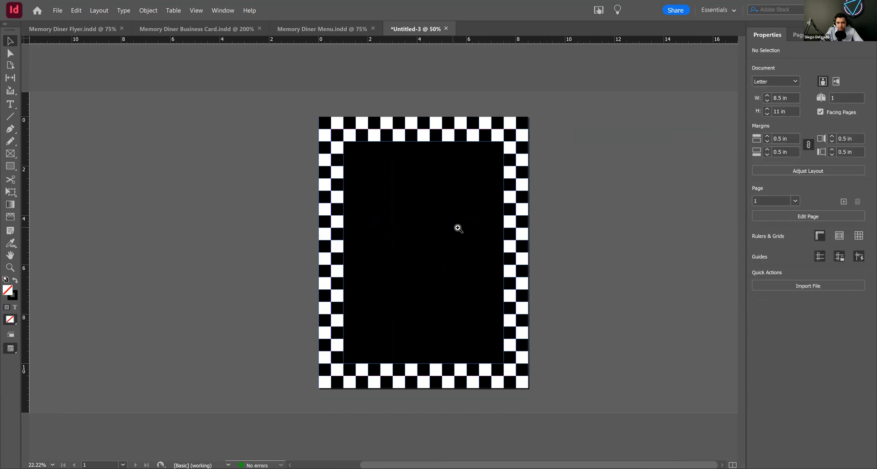
Step: Draw a rectangle frame about 5.5 x 1.75 in near the black panel's top and place the Memory Diner Logo file in it
{"action": "left_click", "coordinate": [459, 229]}
{"action": "left_click_drag", "start_coordinate": [316, 216], "coordinate": [336, 196]}
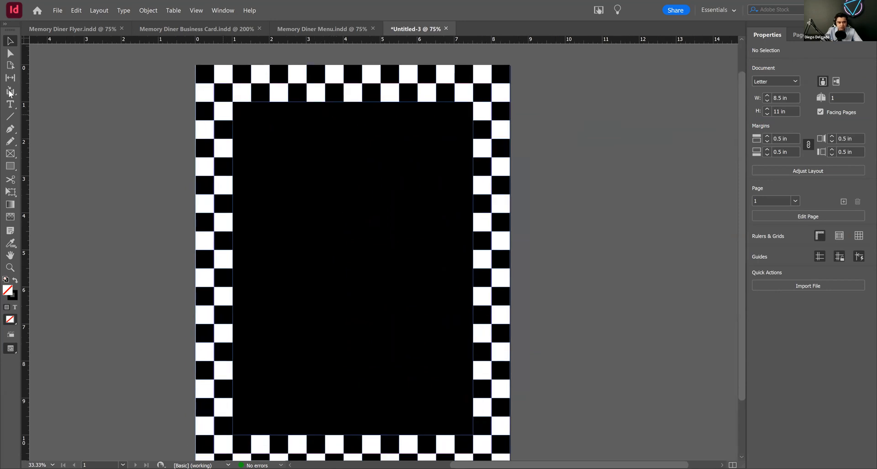
{"action": "left_click", "coordinate": [10, 154]}
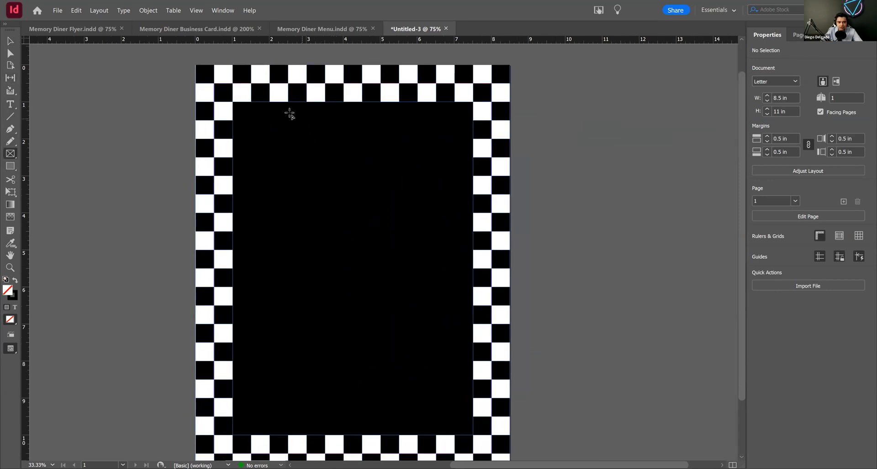
{"action": "left_click_drag", "start_coordinate": [252, 119], "coordinate": [455, 185]}
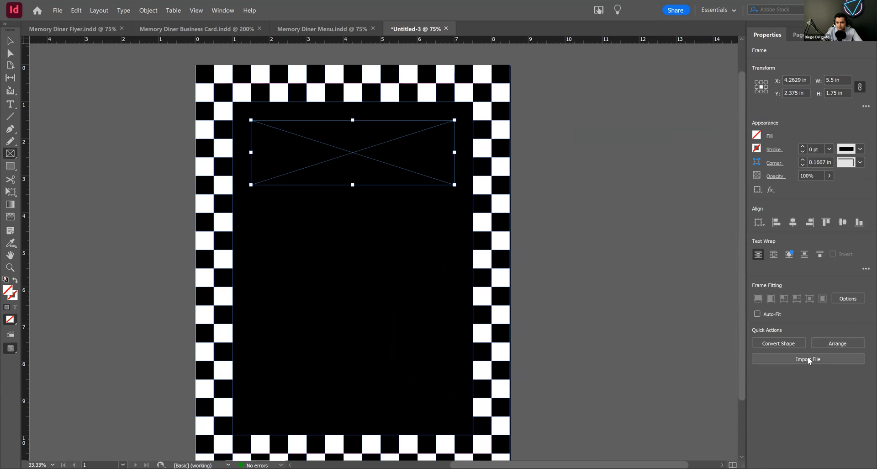
{"action": "left_click", "coordinate": [808, 358]}
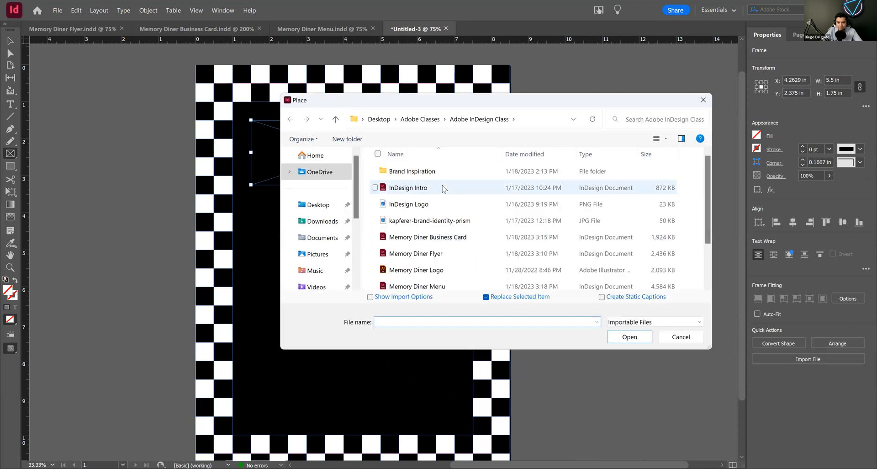
{"action": "left_click", "coordinate": [441, 270]}
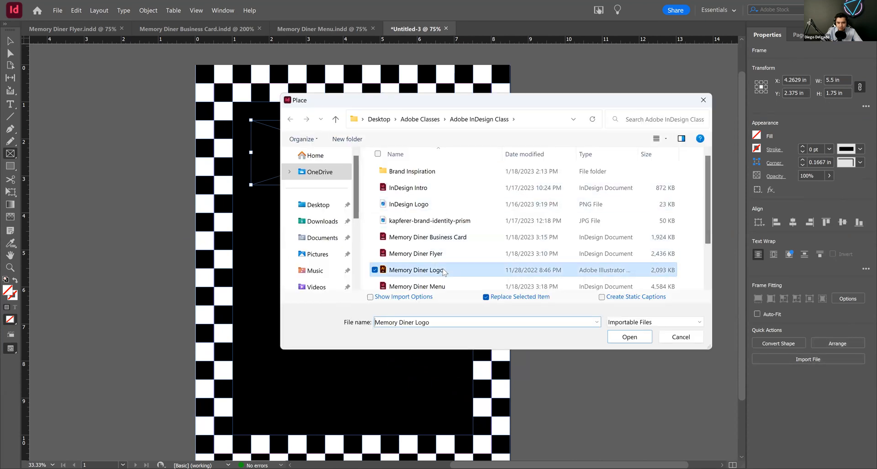
{"action": "left_click", "coordinate": [634, 337]}
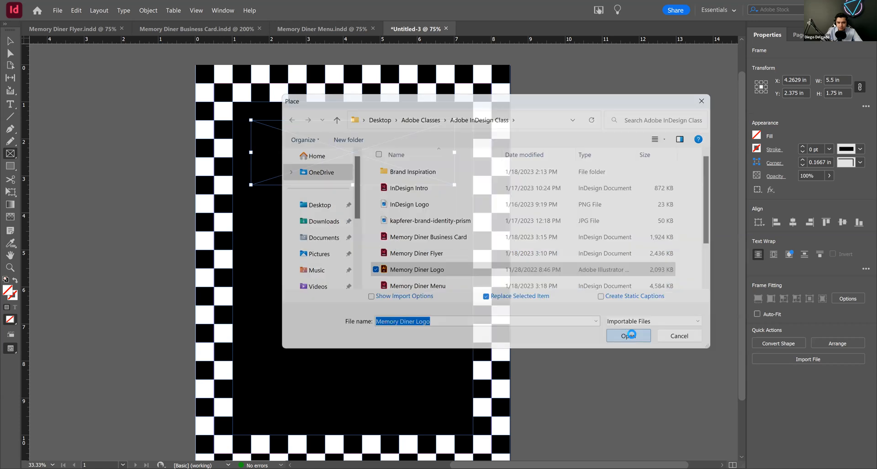
Step: Extend the logo frame downward to 2.5 in high and center the logo within it
{"action": "left_click", "coordinate": [820, 298]}
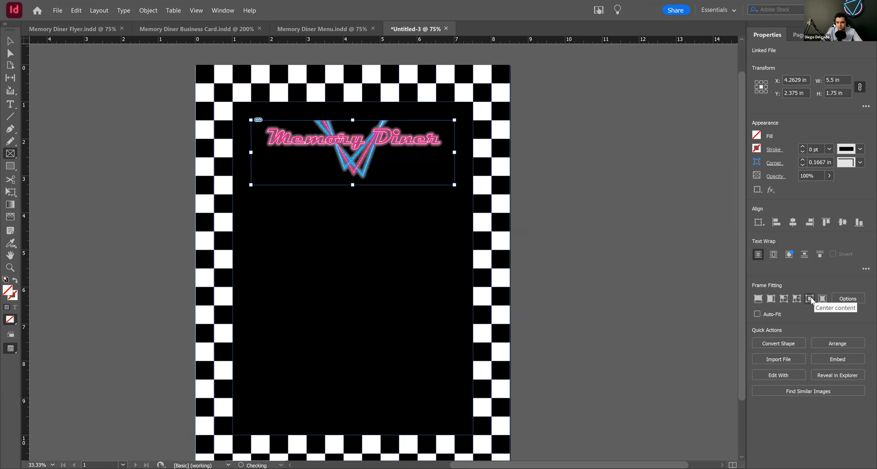
{"action": "left_click", "coordinate": [810, 298]}
{"action": "left_click", "coordinate": [10, 41]}
{"action": "left_click_drag", "start_coordinate": [352, 185], "coordinate": [355, 213]}
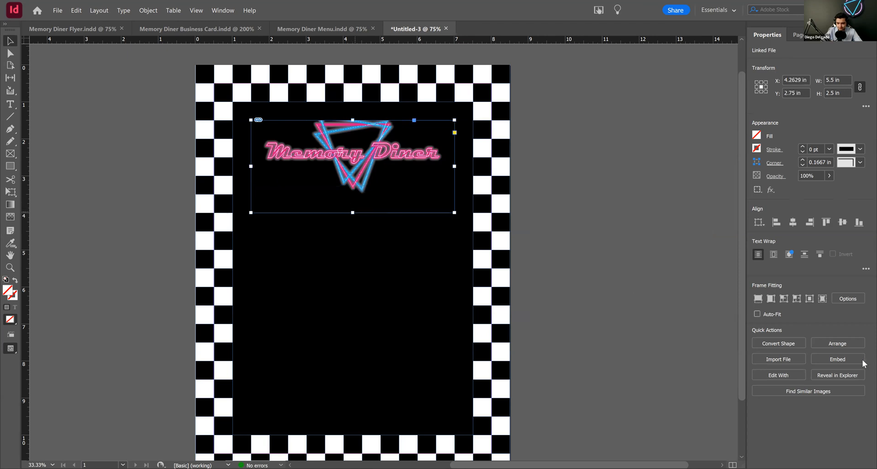
{"action": "left_click", "coordinate": [809, 300]}
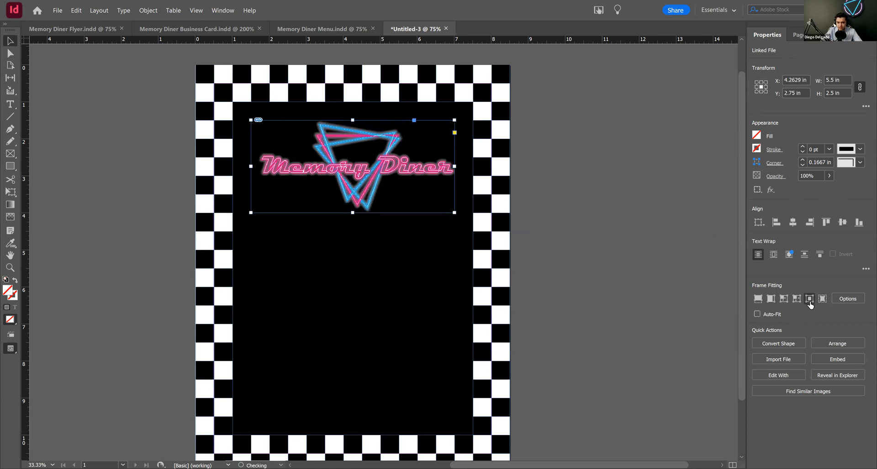
{"action": "left_click", "coordinate": [621, 220]}
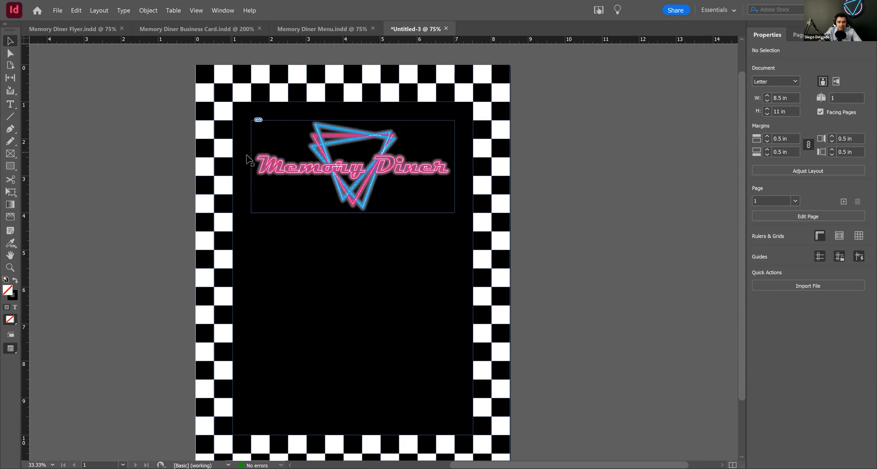
Step: Duplicate the logo frame directly below the original and extend the copy's height to 5.5 in
{"action": "left_click_drag", "start_coordinate": [293, 176], "coordinate": [295, 259]}
{"action": "left_click_drag", "start_coordinate": [357, 255], "coordinate": [362, 349]}
{"action": "scroll", "coordinate": [355, 247], "scroll_direction": "down", "scroll_amount": 3}
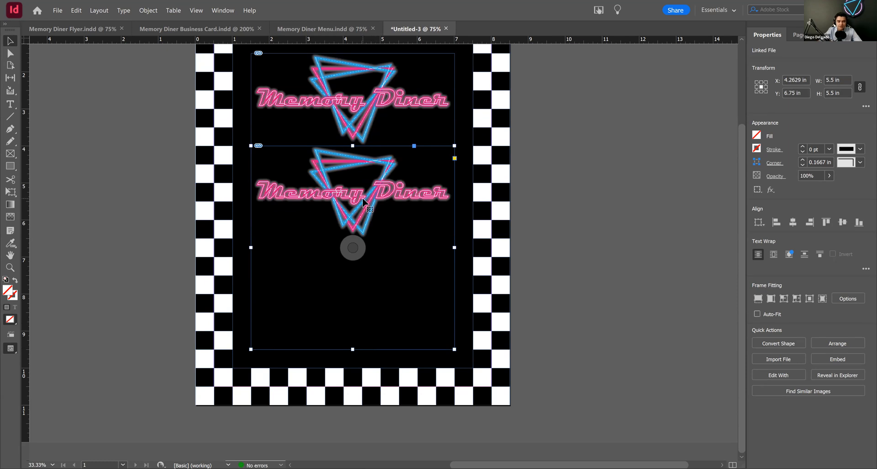
Step: Delete the logo graphic from inside the duplicated frame, keeping the empty frame
{"action": "key", "text": "a"}
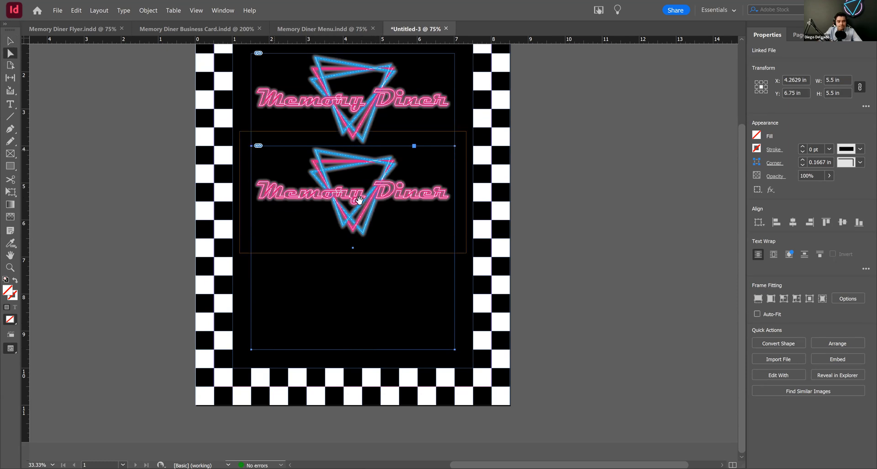
{"action": "left_click", "coordinate": [359, 199]}
{"action": "key", "text": "Delete"}
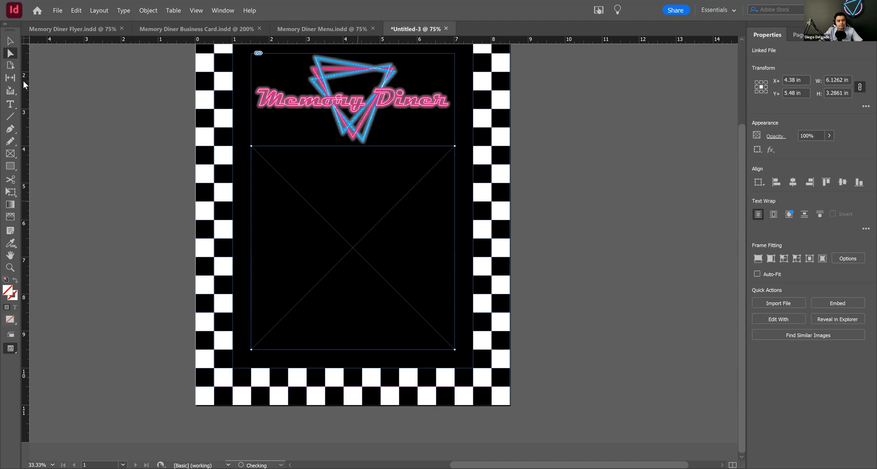
Step: Turn the empty lower frame into a text frame and set its text fill to [Paper]
{"action": "key", "text": "t"}
{"action": "left_click", "coordinate": [259, 184]}
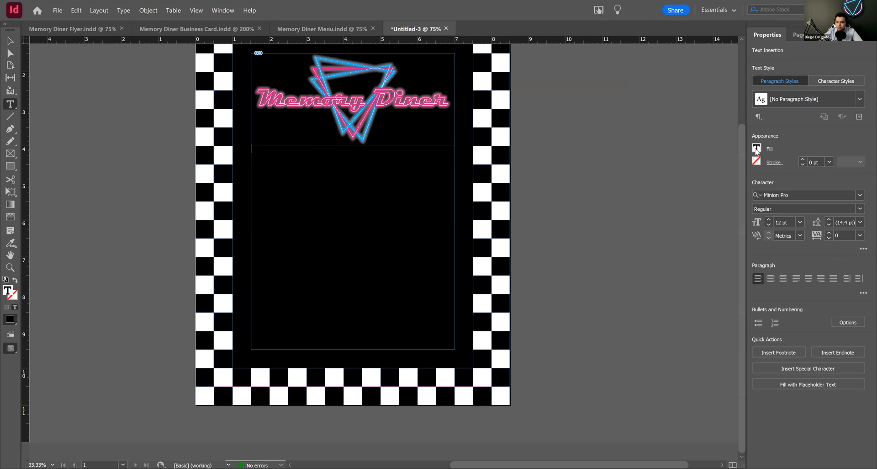
{"action": "left_click", "coordinate": [662, 238]}
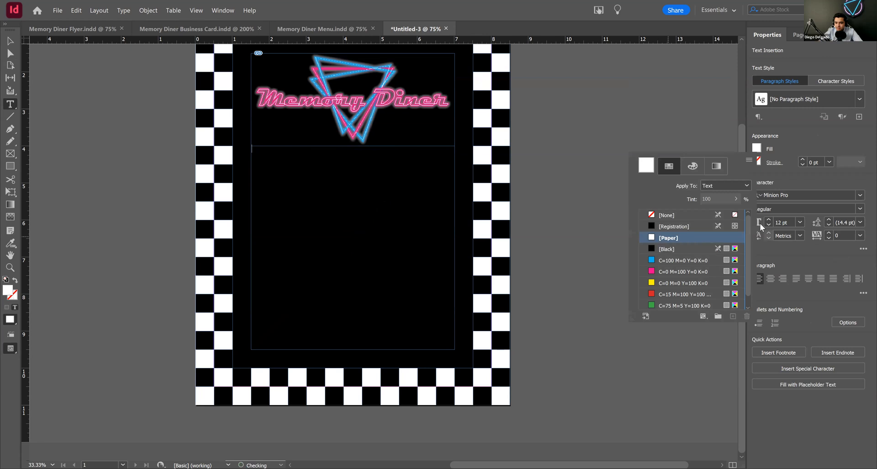
Step: Set the text frame's type to 48 pt Magneto Bold, clearing the font classification filters to find the font
{"action": "left_click", "coordinate": [800, 223]}
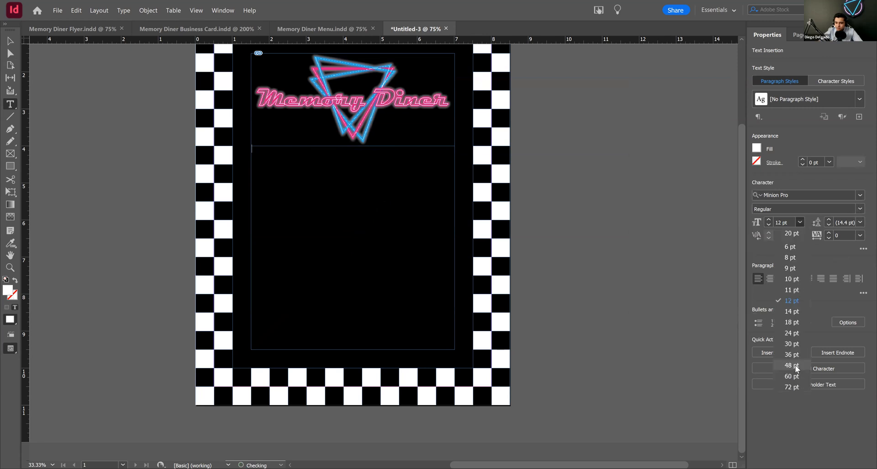
{"action": "left_click", "coordinate": [796, 365]}
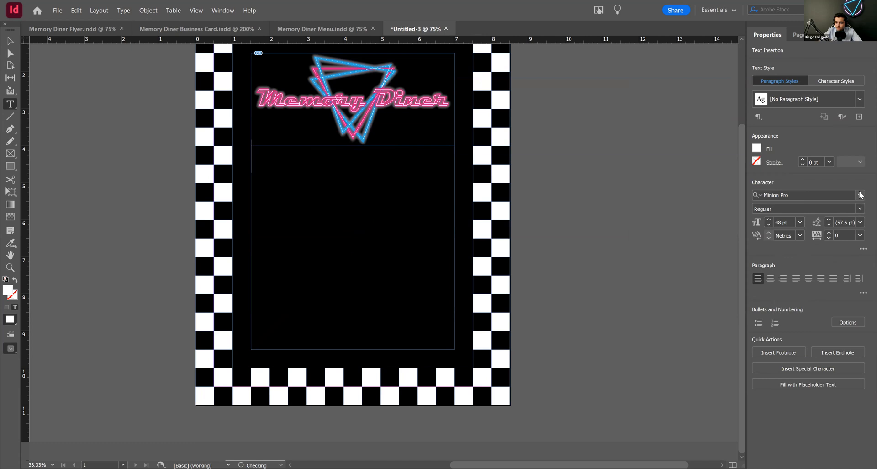
{"action": "left_click", "coordinate": [777, 195]}
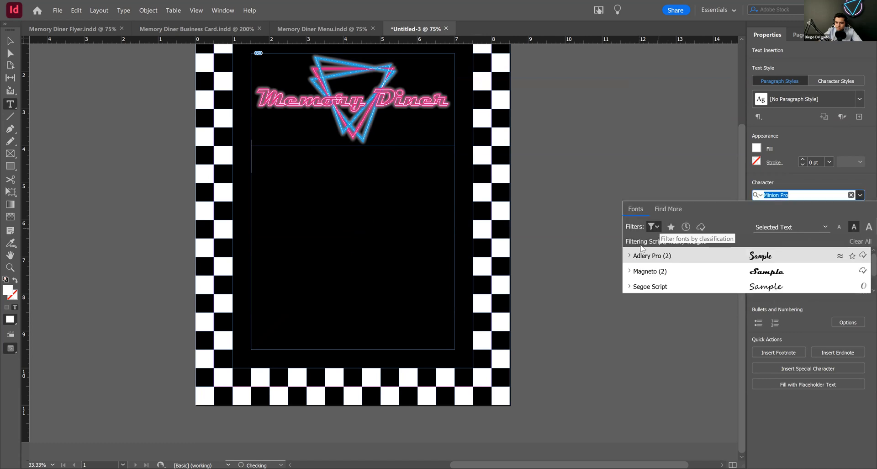
{"action": "left_click", "coordinate": [654, 228]}
{"action": "left_click", "coordinate": [640, 245]}
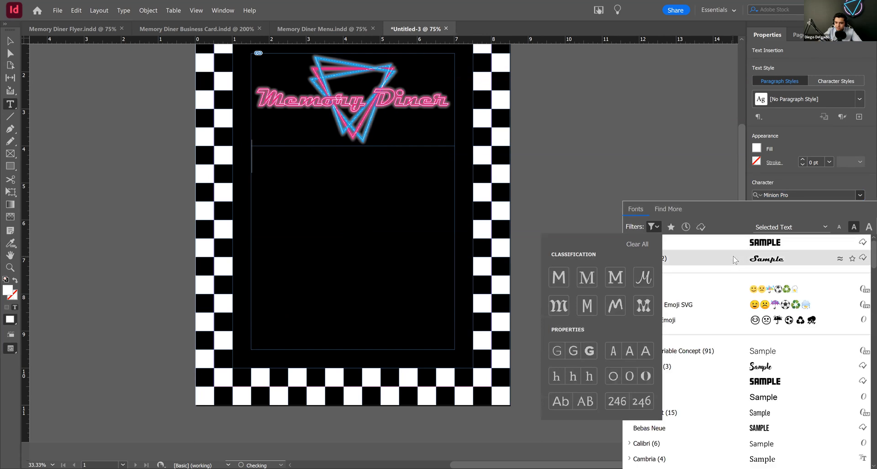
{"action": "left_click", "coordinate": [699, 261]}
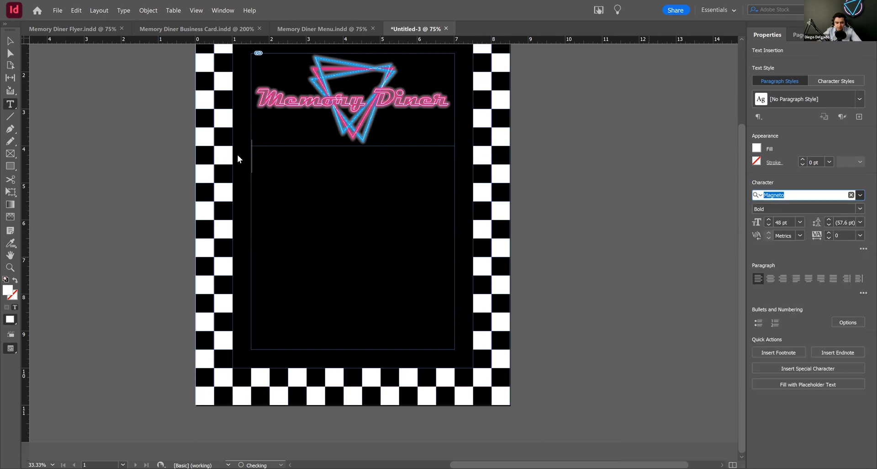
Step: Enter "Burger" and "Taco" on two separate lines in the text frame
{"action": "type", "text": "Burgw"}
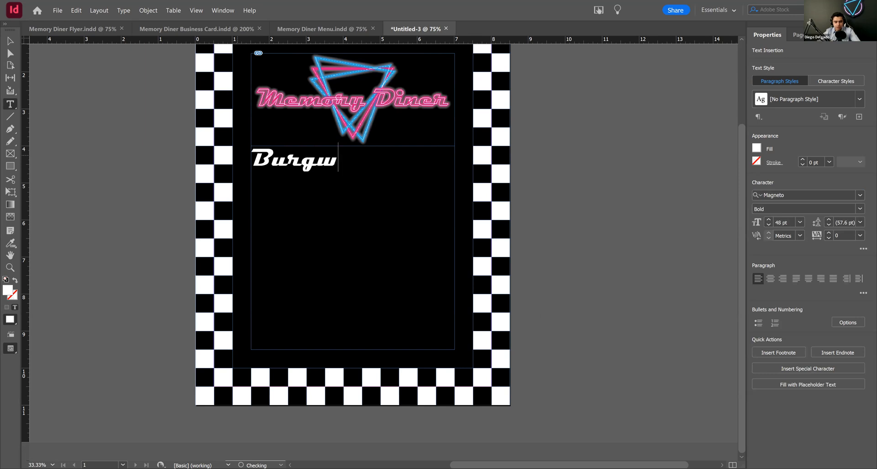
{"action": "key", "text": "BackSpace"}
{"action": "type", "text": "er"}
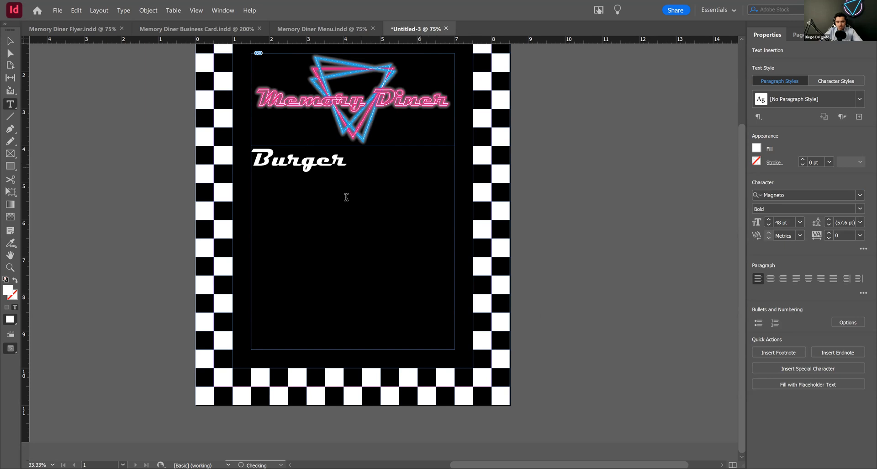
{"action": "key", "text": "Return"}
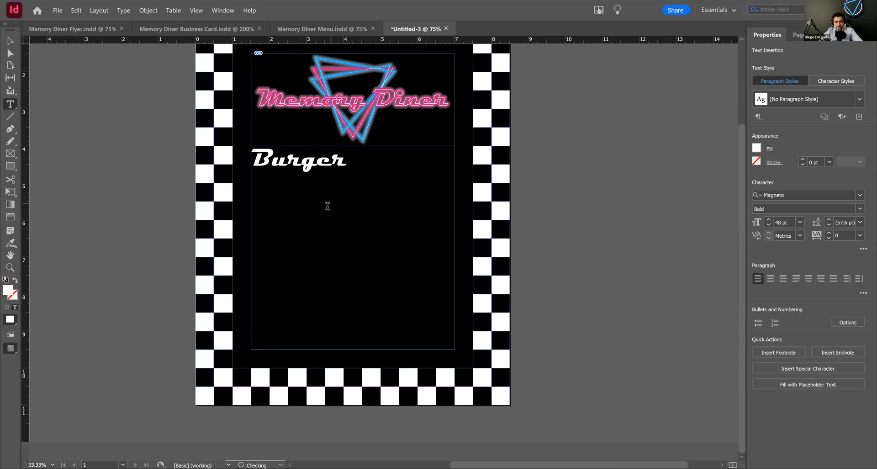
{"action": "type", "text": "Taco"}
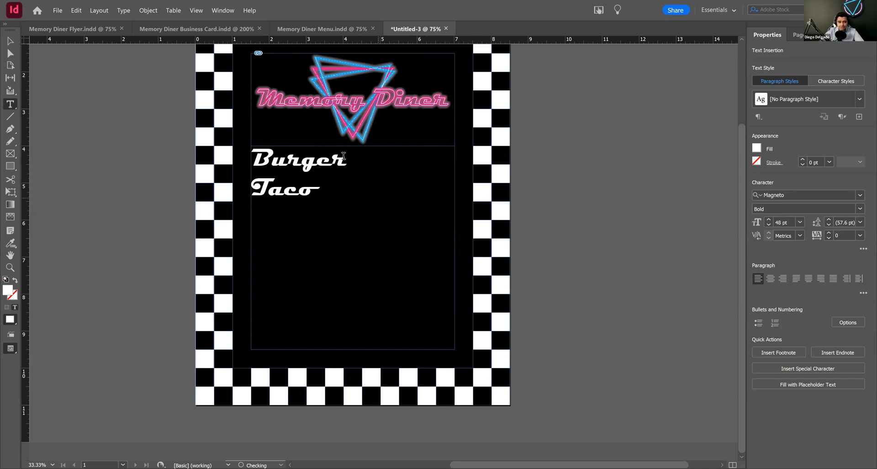
Step: Open the Tabs ruler for the Burger line and snap it into alignment above the text frame
{"action": "left_click", "coordinate": [344, 170]}
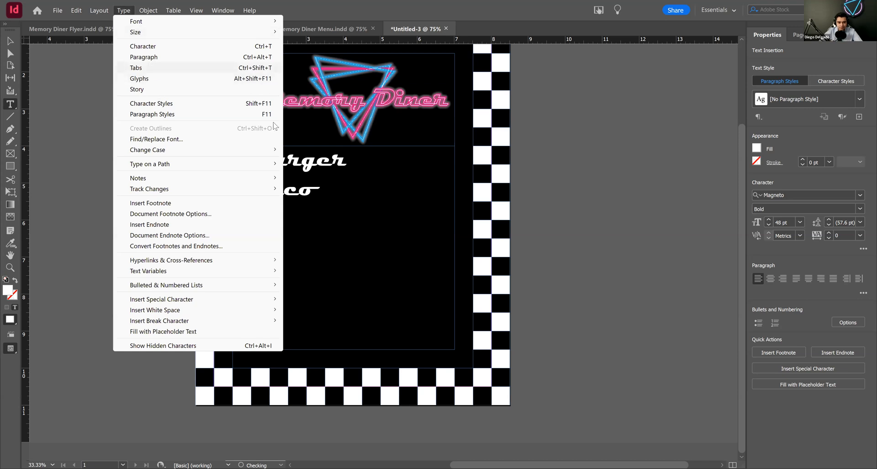
{"action": "left_click", "coordinate": [155, 69]}
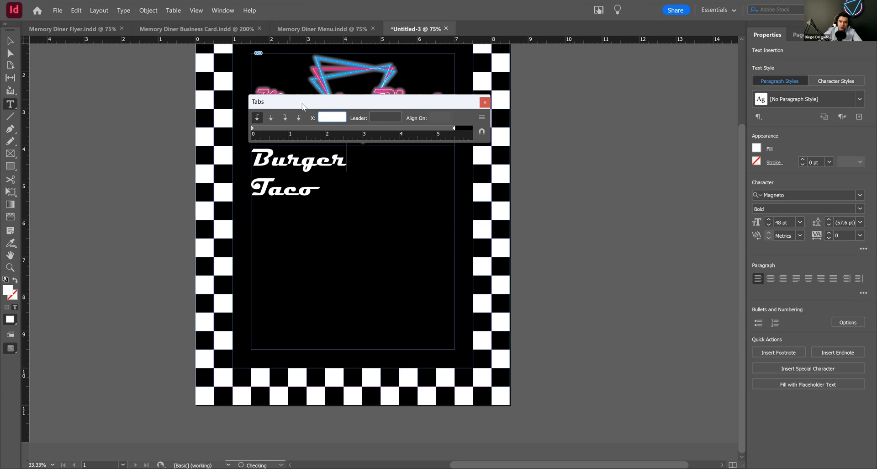
{"action": "left_click_drag", "start_coordinate": [303, 106], "coordinate": [308, 78]}
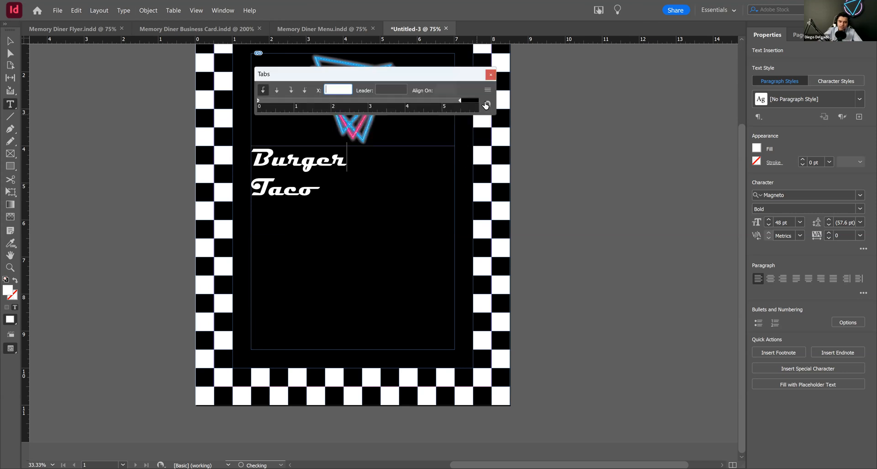
{"action": "left_click", "coordinate": [489, 104]}
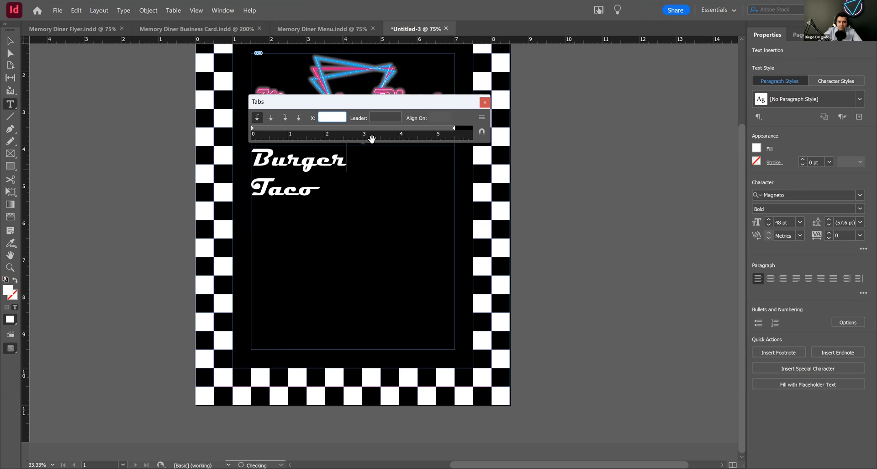
Step: Give the Burger line a left tab stop at about 4.53 in with a period leader, and insert a tab after the word
{"action": "left_click", "coordinate": [383, 117]}
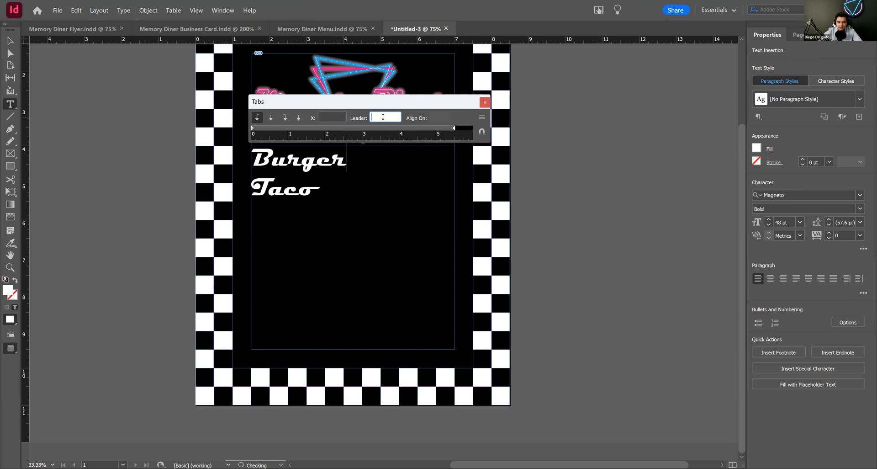
{"action": "type", "text": "."}
{"action": "left_click", "coordinate": [360, 159]}
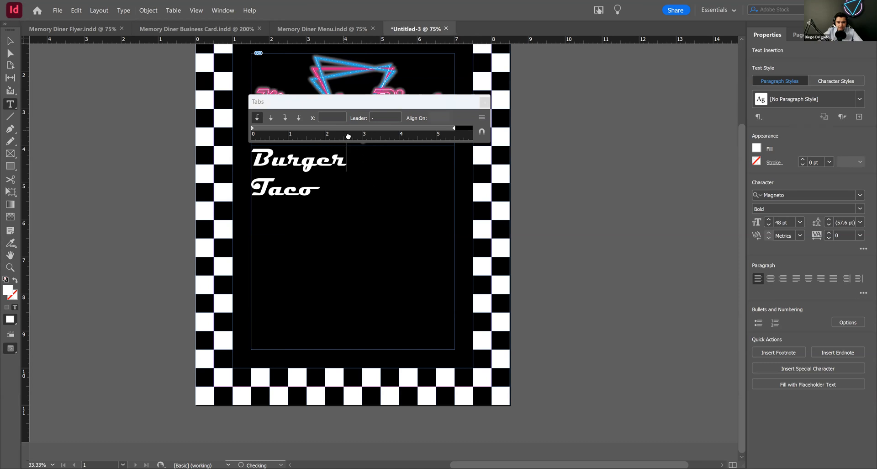
{"action": "left_click", "coordinate": [363, 129]}
{"action": "left_click_drag", "start_coordinate": [363, 128], "coordinate": [419, 129]}
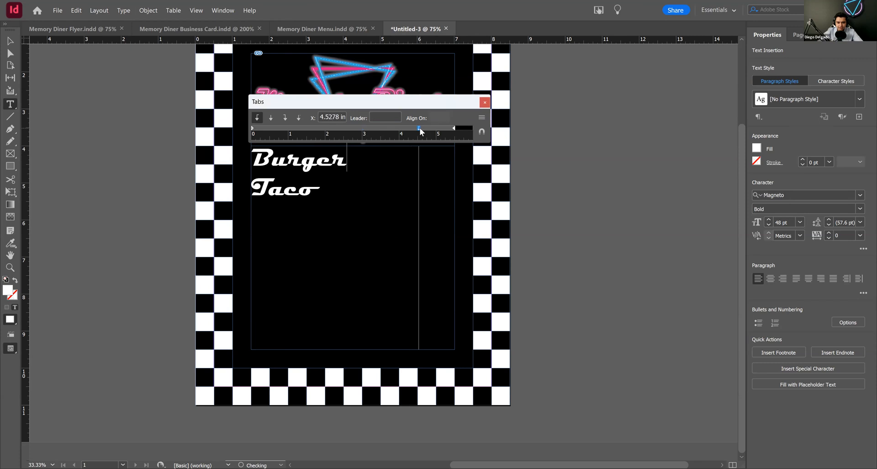
{"action": "left_click", "coordinate": [352, 163]}
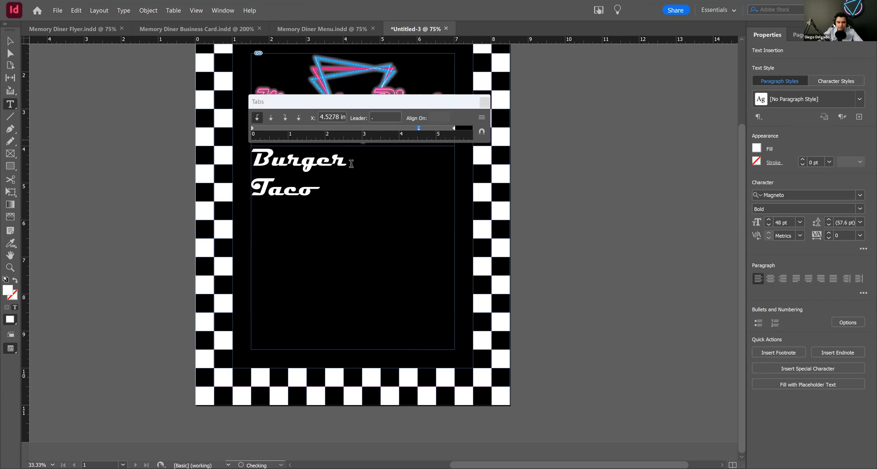
{"action": "key", "text": "Tab"}
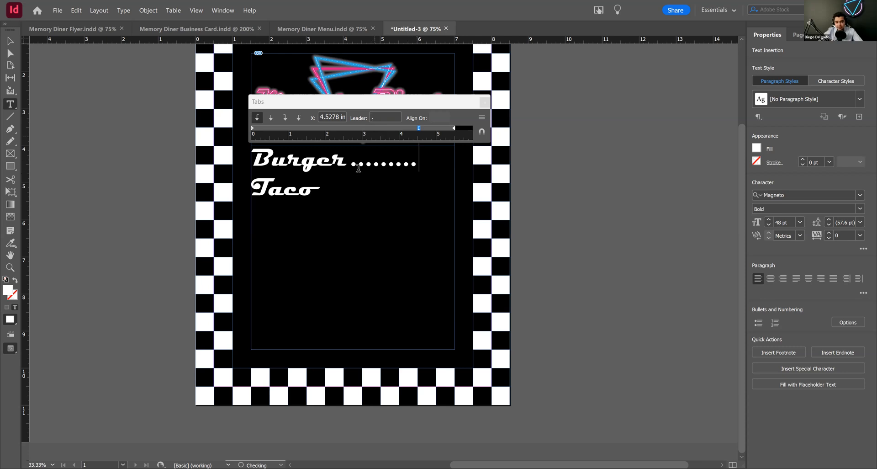
Step: Give the Taco line a left tab stop at about 4.47 in with the letter Q as leader, and insert a tab after the word
{"action": "left_click", "coordinate": [338, 197]}
{"action": "left_click", "coordinate": [380, 117]}
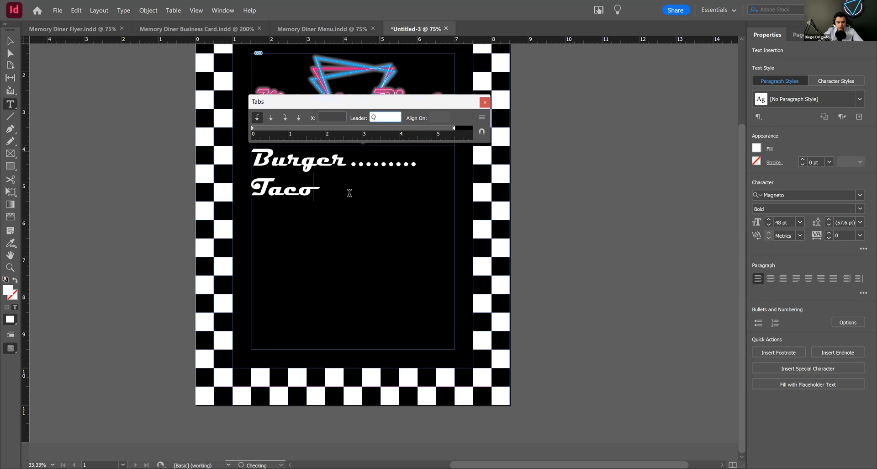
{"action": "key", "text": "Return"}
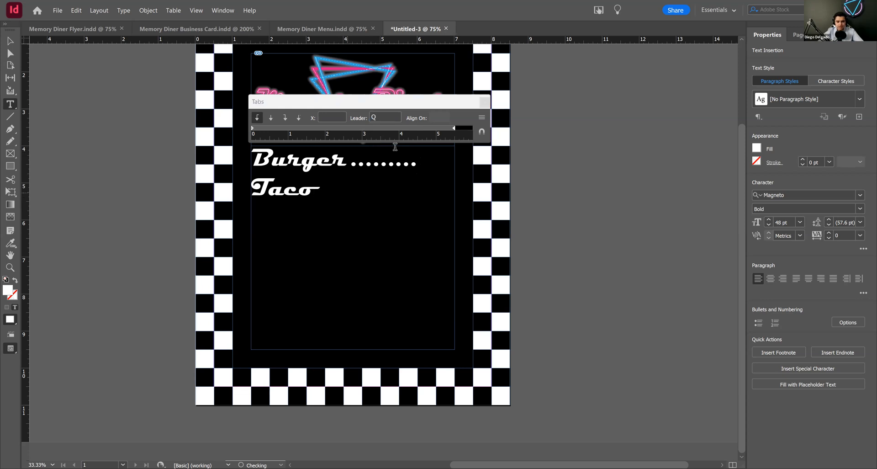
{"action": "left_click", "coordinate": [417, 128]}
{"action": "left_click_drag", "start_coordinate": [418, 130], "coordinate": [416, 129]}
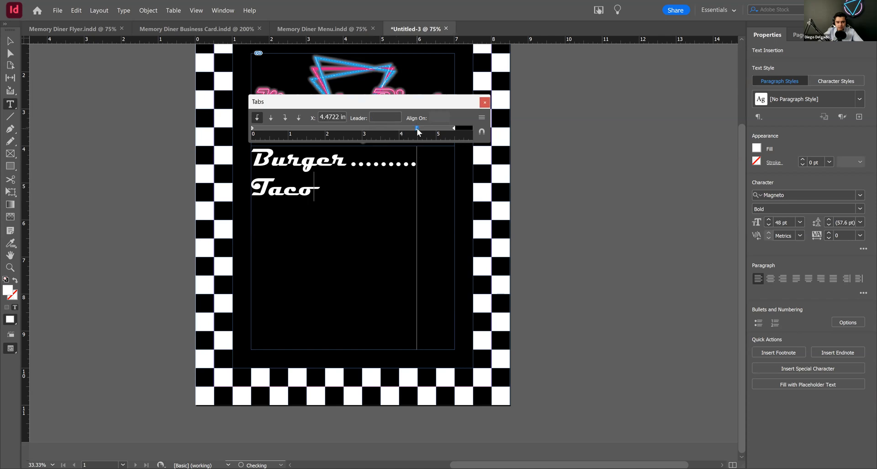
{"action": "left_click", "coordinate": [332, 188]}
{"action": "key", "text": "Tab"}
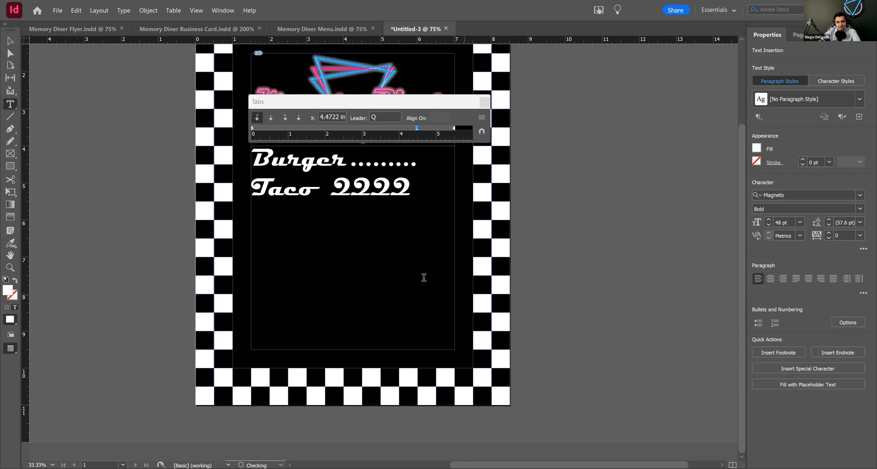
Step: Delete all the sample text from the lower text frame
{"action": "key", "text": "BackSpace"}
{"action": "key", "text": "BackSpace"}
{"action": "key", "text": "BackSpace"}
{"action": "key", "text": "BackSpace"}
{"action": "key", "text": "BackSpace"}
{"action": "key", "text": "BackSpace"}
{"action": "key", "text": "BackSpace"}
{"action": "key", "text": "BackSpace"}
{"action": "key", "text": "BackSpace"}
{"action": "key", "text": "BackSpace"}
{"action": "key", "text": "BackSpace"}
{"action": "key", "text": "BackSpace"}
{"action": "key", "text": "BackSpace"}
{"action": "key", "text": "BackSpace"}
{"action": "key", "text": "BackSpace"}
{"action": "key", "text": "BackSpace"}
{"action": "key", "text": "BackSpace"}
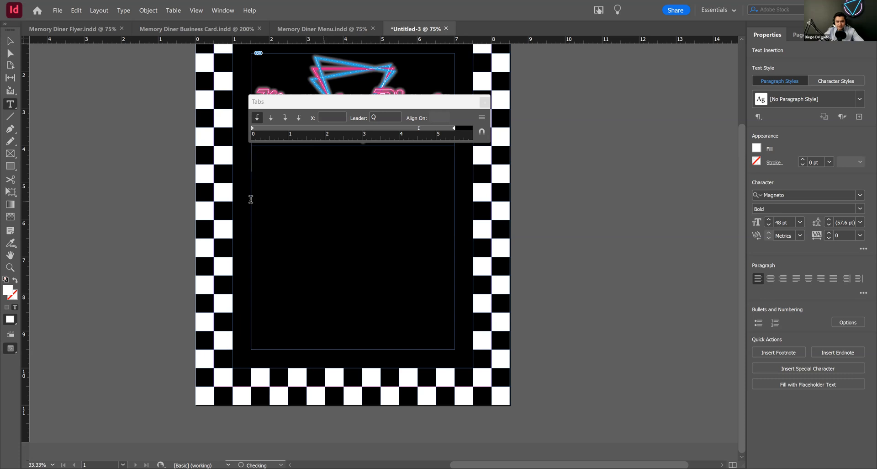
Step: Switch to the Memory Diner Menu document and examine the dot leaders between the burger item names and their prices
{"action": "left_click", "coordinate": [81, 29]}
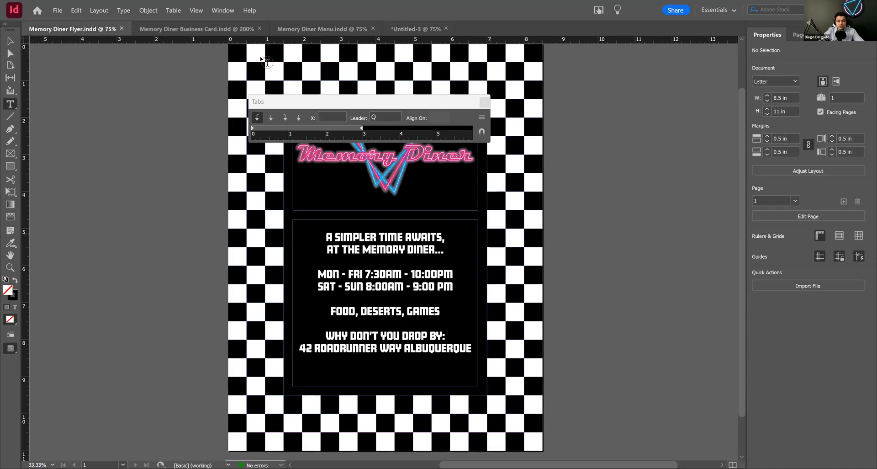
{"action": "left_click", "coordinate": [381, 166]}
{"action": "key", "text": "ctrl+Tab"}
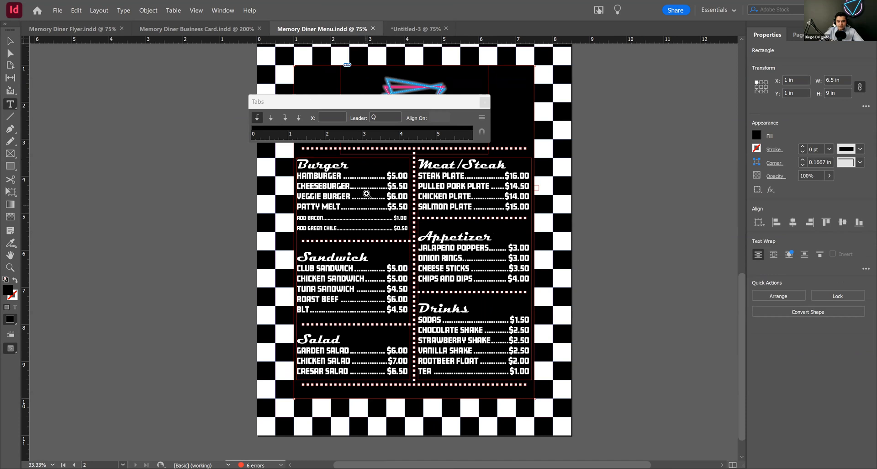
{"action": "key", "text": "ctrl+equal"}
{"action": "left_click_drag", "start_coordinate": [406, 228], "coordinate": [401, 256]}
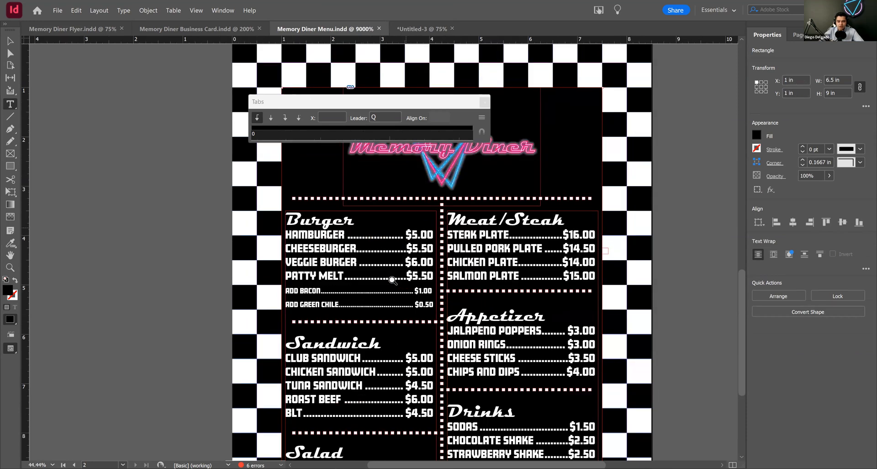
{"action": "left_click", "coordinate": [405, 221], "text": "alt"}
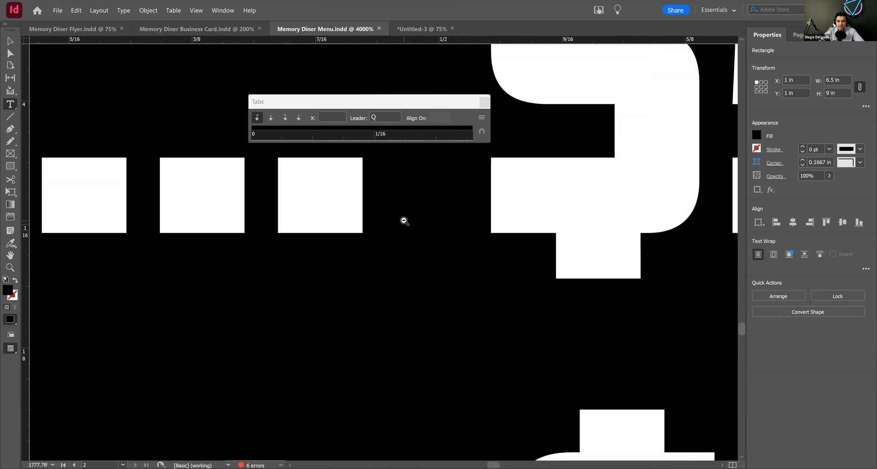
{"action": "left_click", "coordinate": [405, 221], "text": "alt"}
{"action": "left_click", "coordinate": [405, 221], "text": "alt"}
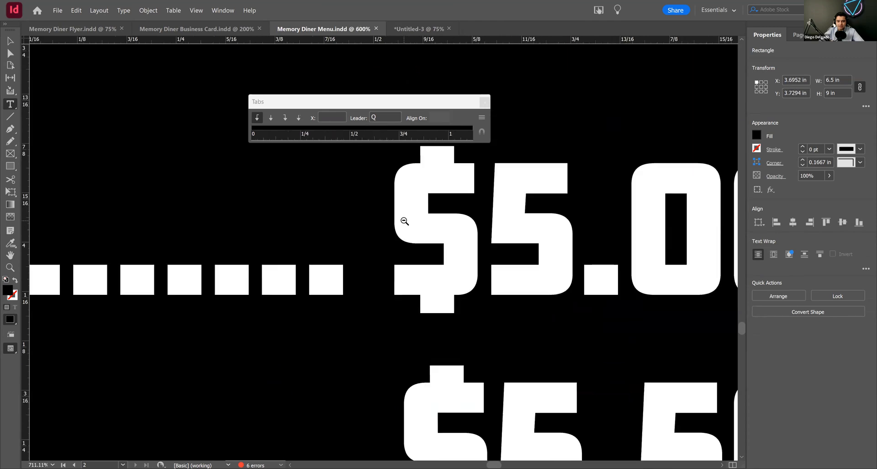
{"action": "key", "text": "ctrl+2"}
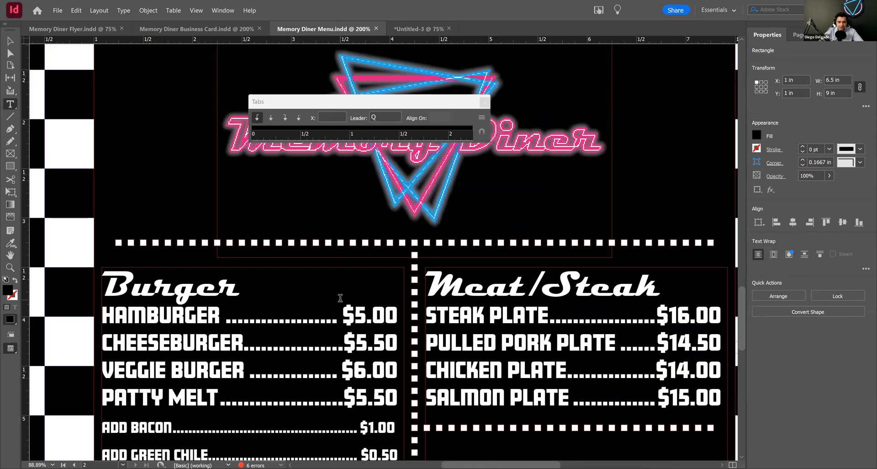
{"action": "left_click", "coordinate": [10, 41]}
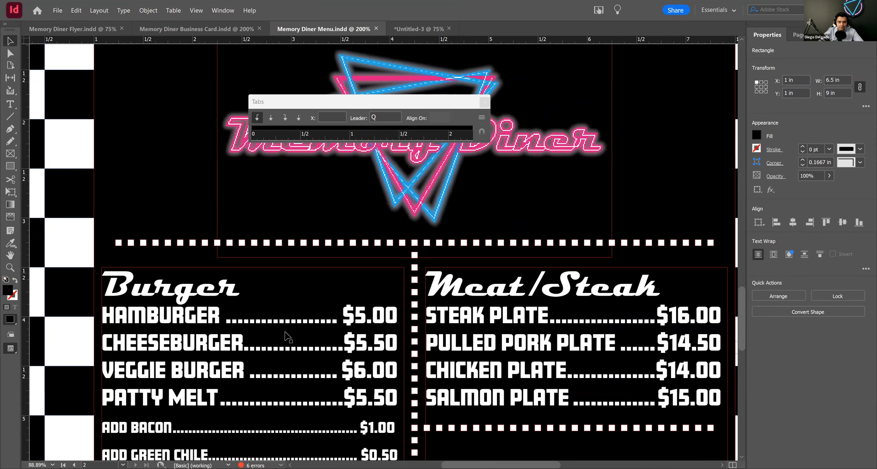
{"action": "left_click_drag", "start_coordinate": [287, 333], "coordinate": [311, 231]}
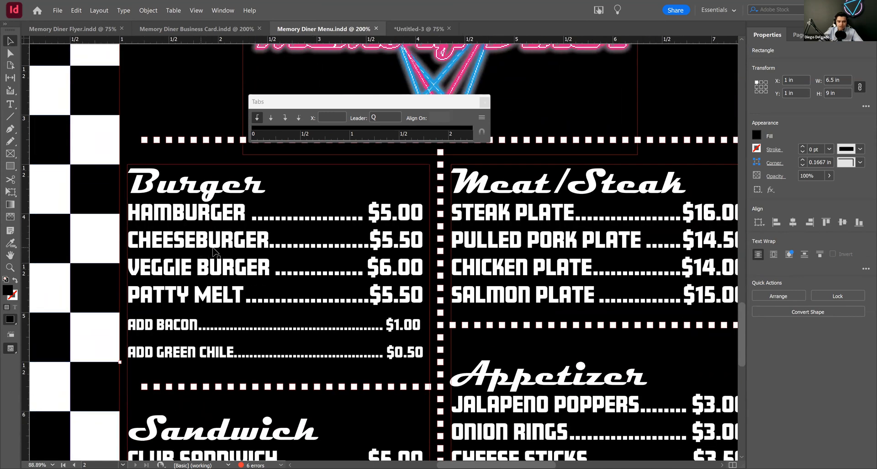
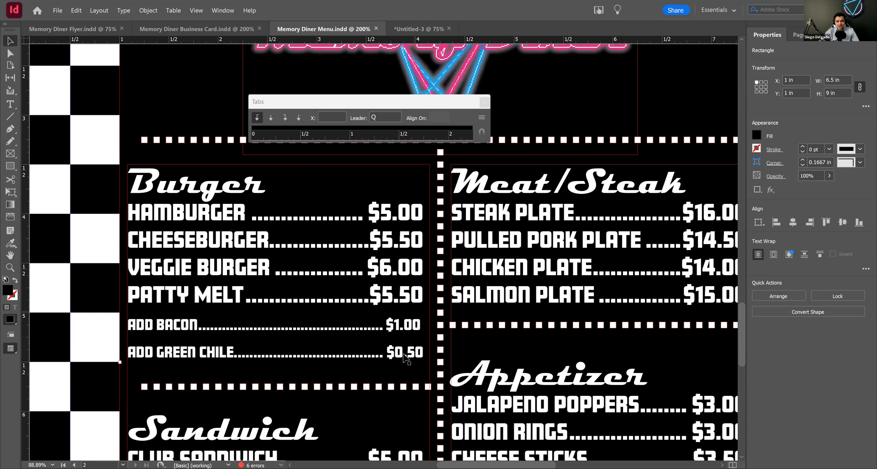
Step: Examine the menu's food sections and the dotted divider between Appetizer and Drinks
{"action": "scroll", "coordinate": [379, 356], "scroll_direction": "down", "scroll_amount": 3}
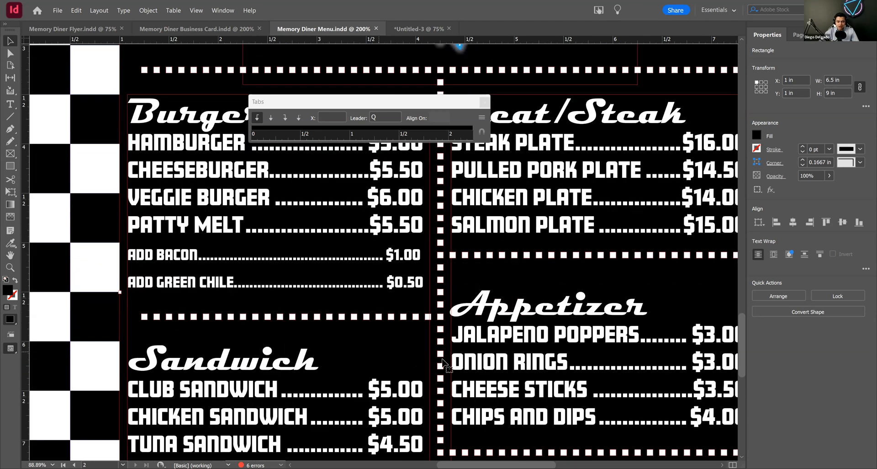
{"action": "left_click", "coordinate": [480, 283], "text": "ctrl+alt"}
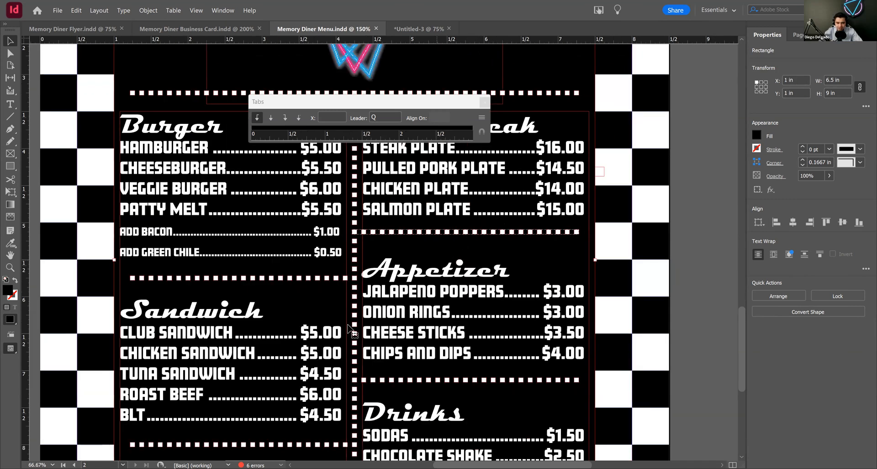
{"action": "scroll", "coordinate": [386, 227], "scroll_direction": "down", "scroll_amount": 3}
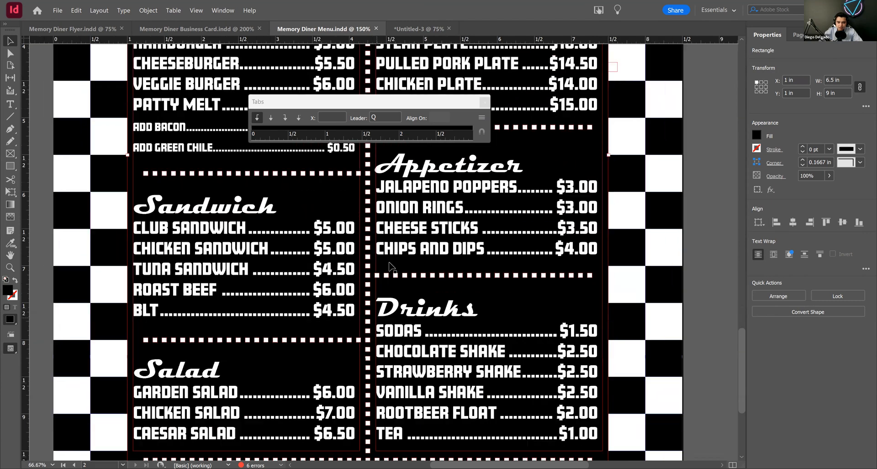
{"action": "left_click", "coordinate": [408, 276]}
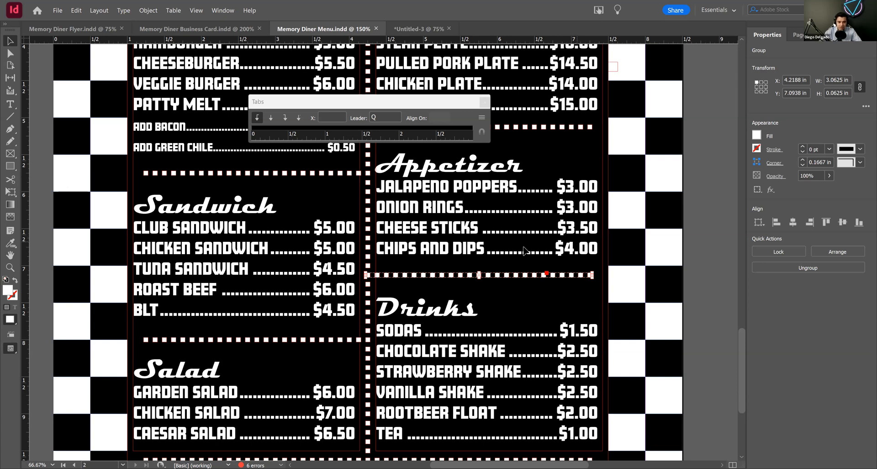
{"action": "left_click", "coordinate": [706, 287]}
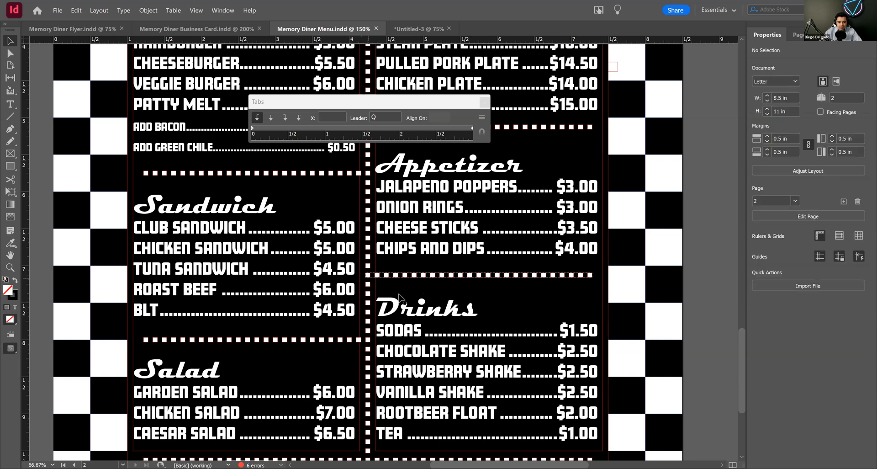
{"action": "left_click", "coordinate": [397, 291], "text": "ctrl+alt"}
Step: Close the floating Tabs panel that covers the menu page
{"action": "left_click", "coordinate": [387, 277], "text": "ctrl+alt"}
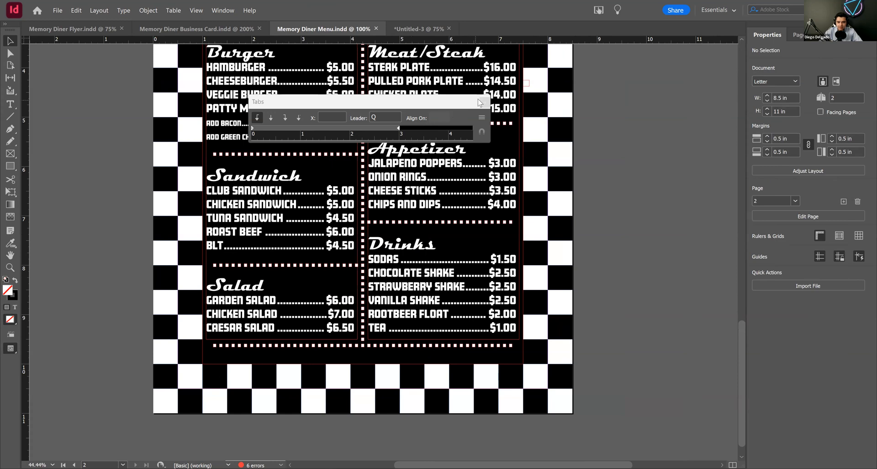
{"action": "left_click", "coordinate": [485, 102]}
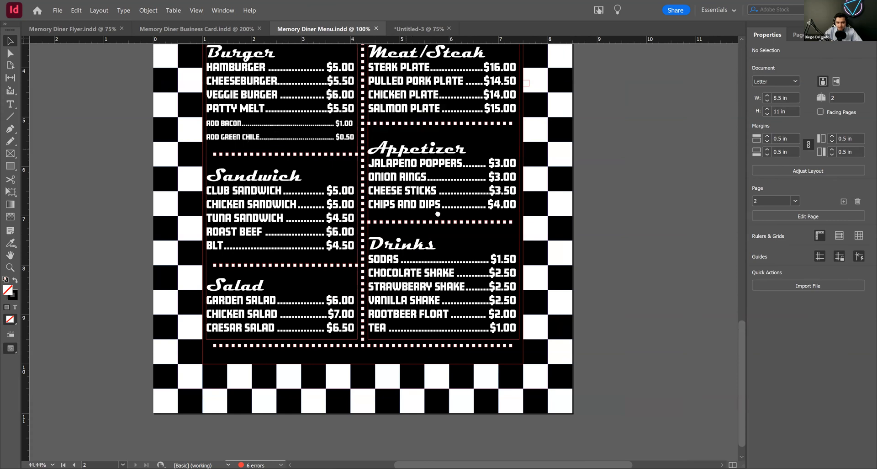
{"action": "left_click_drag", "start_coordinate": [407, 150], "coordinate": [438, 214]}
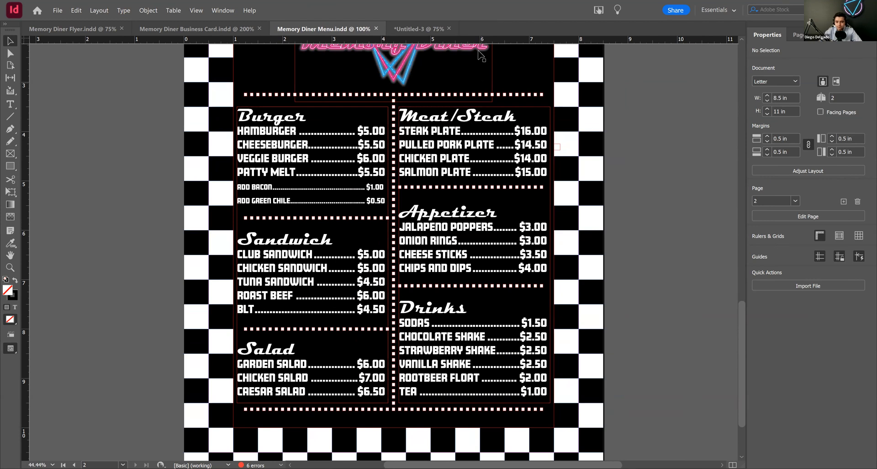
{"action": "key", "text": "alt+Tab"}
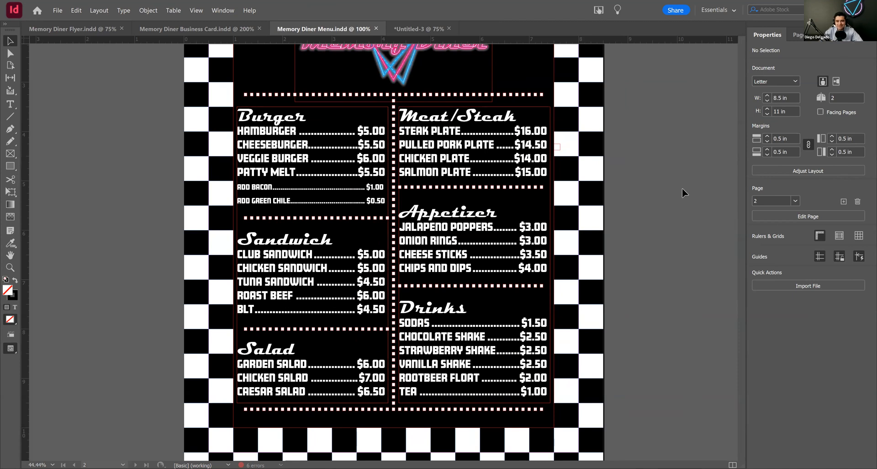
{"action": "key", "text": "alt+Tab"}
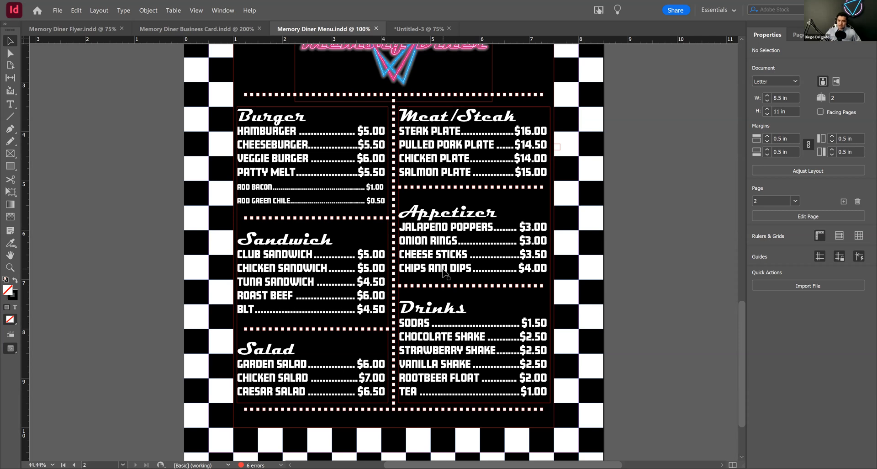
{"action": "left_click", "coordinate": [250, 76]}
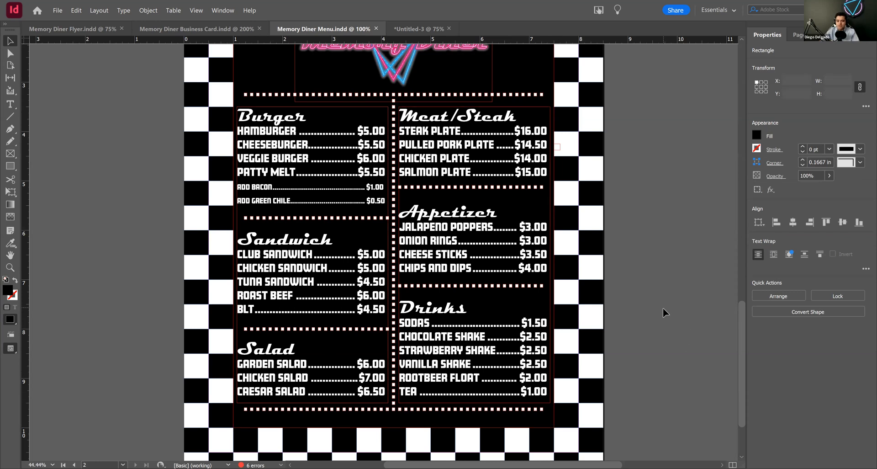
{"action": "key", "text": "ctrl+shift+a"}
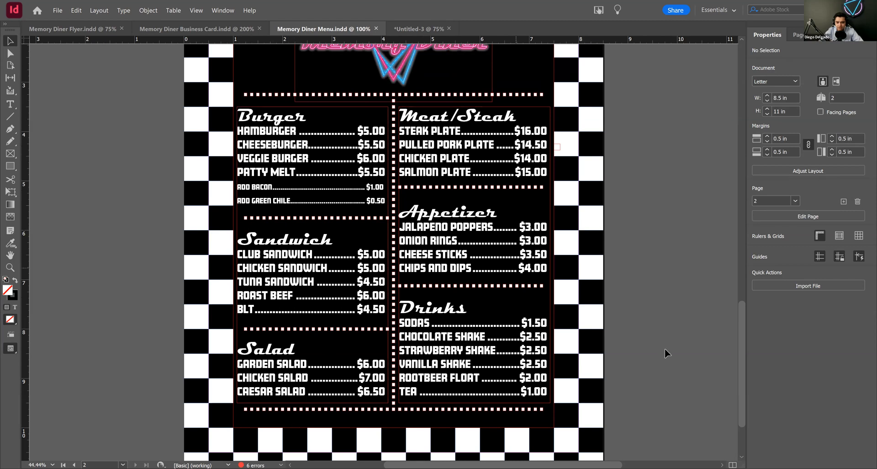
Step: Turn on Overprint Preview to show the whole food menu page without frame edges
{"action": "left_click", "coordinate": [610, 294]}
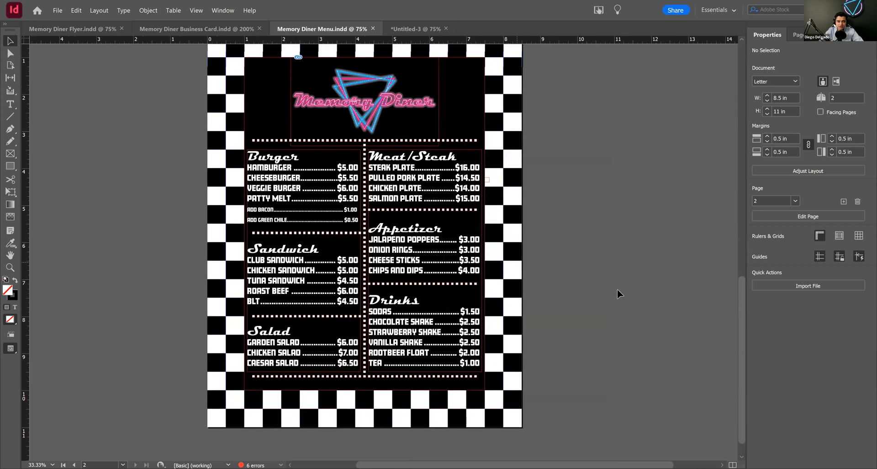
{"action": "left_click_drag", "start_coordinate": [365, 221], "coordinate": [370, 238]}
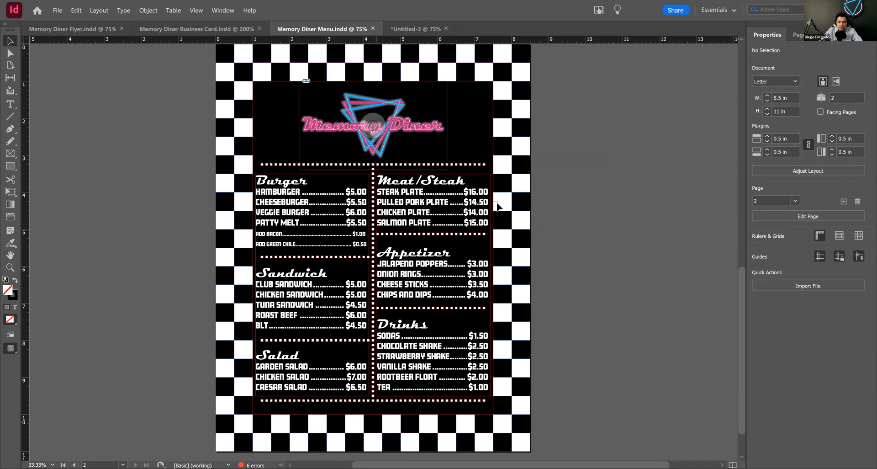
{"action": "left_click", "coordinate": [196, 11]}
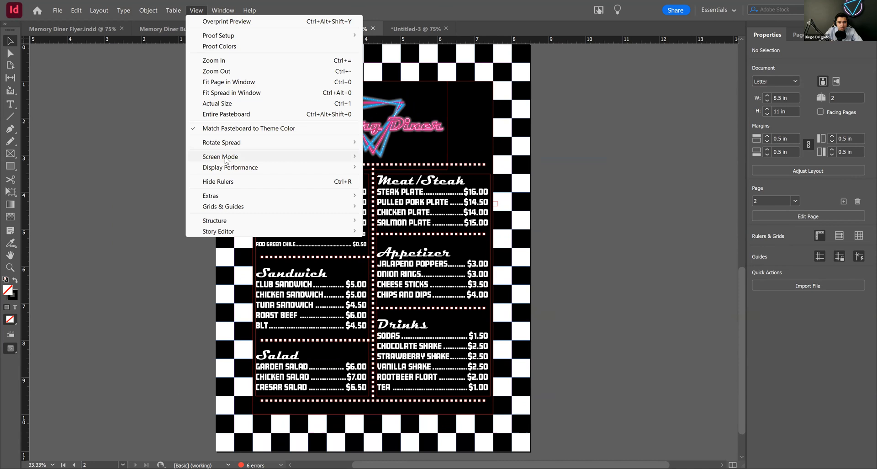
{"action": "left_click", "coordinate": [225, 23]}
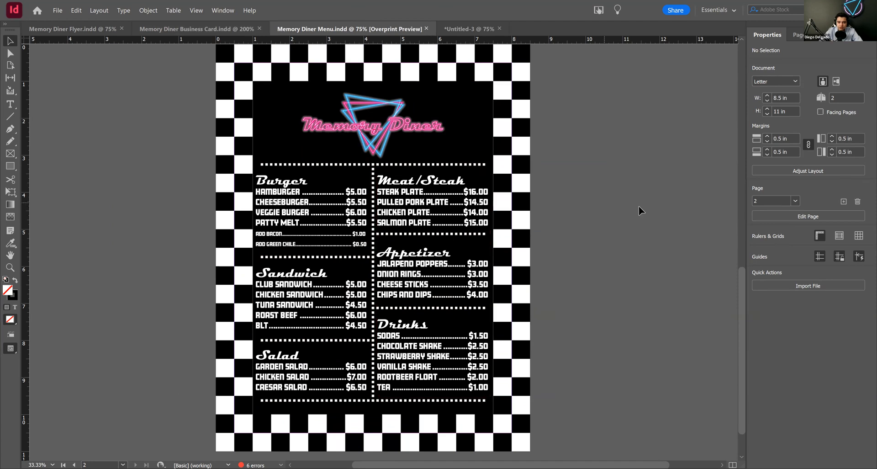
Step: Compare the Dining Menu cover page with the food list page in the overprint preview
{"action": "left_click", "coordinate": [601, 195], "text": "ctrl+alt"}
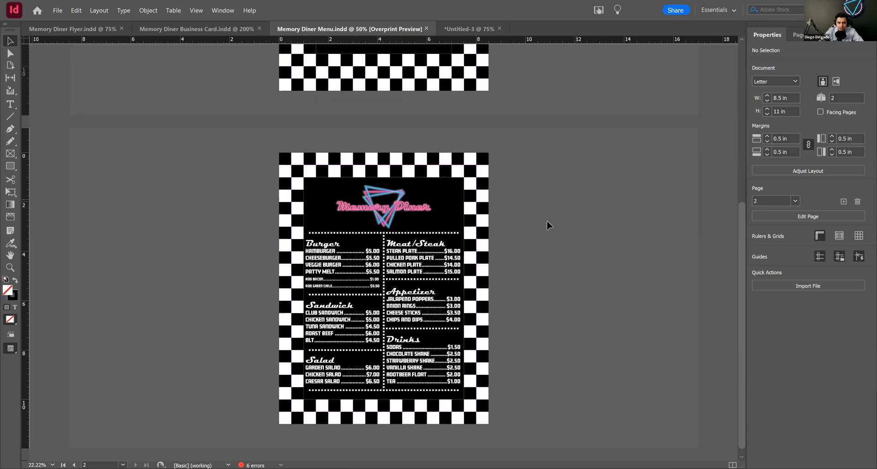
{"action": "left_click_drag", "start_coordinate": [525, 231], "coordinate": [519, 178]}
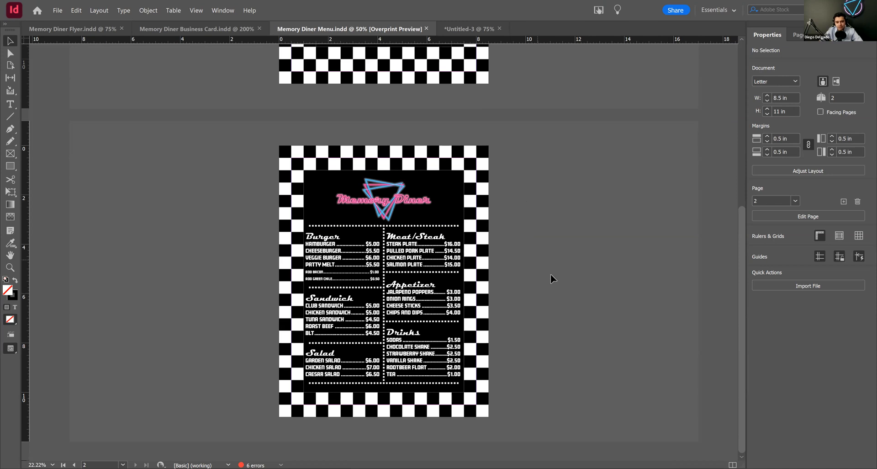
{"action": "scroll", "coordinate": [563, 288], "scroll_direction": "up", "scroll_amount": 4}
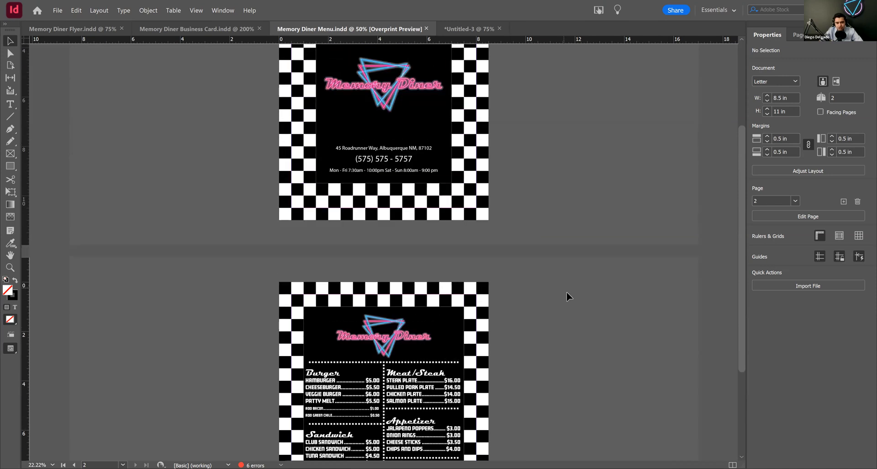
{"action": "scroll", "coordinate": [568, 292], "scroll_direction": "up", "scroll_amount": 4}
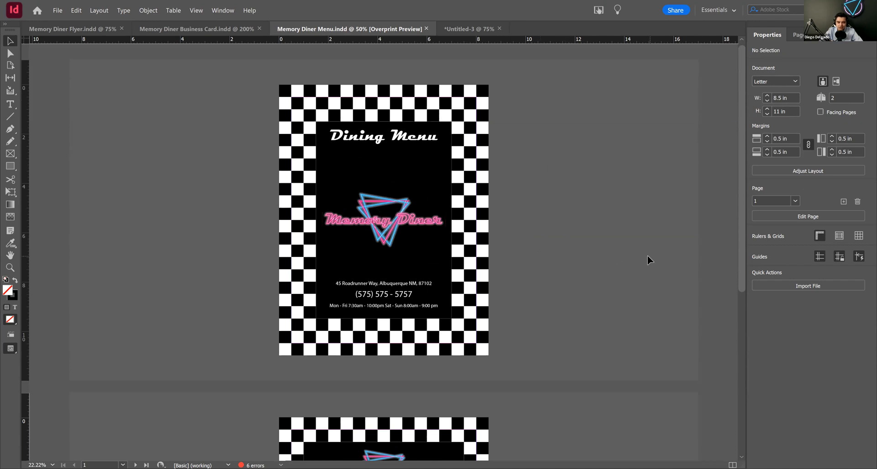
{"action": "scroll", "coordinate": [649, 256], "scroll_direction": "down", "scroll_amount": 2}
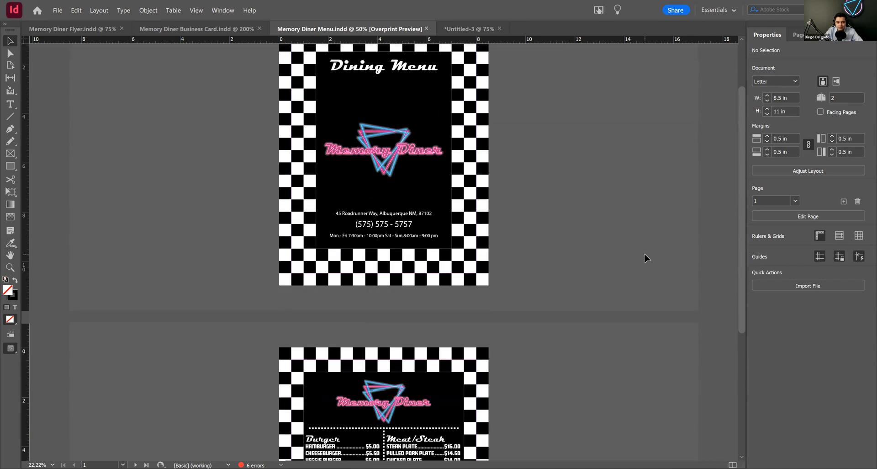
{"action": "scroll", "coordinate": [645, 260], "scroll_direction": "down", "scroll_amount": 3}
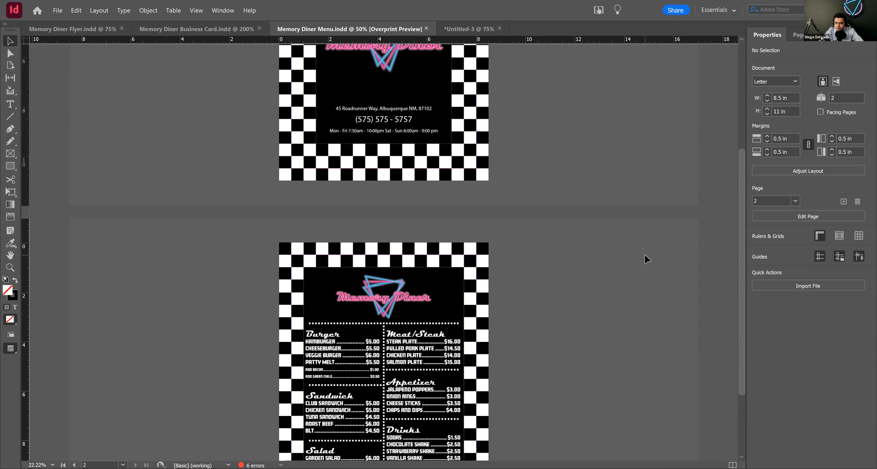
{"action": "scroll", "coordinate": [645, 255], "scroll_direction": "down", "scroll_amount": 3}
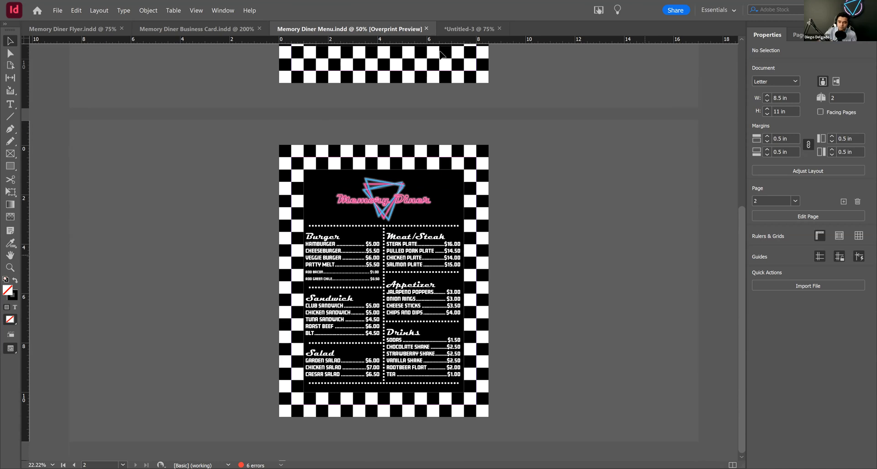
Step: Start creating a new document
{"action": "key", "text": "ctrl+n"}
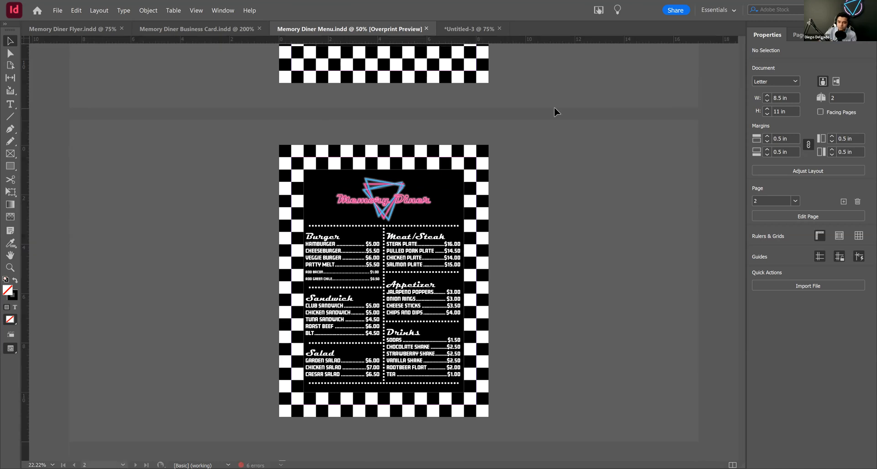